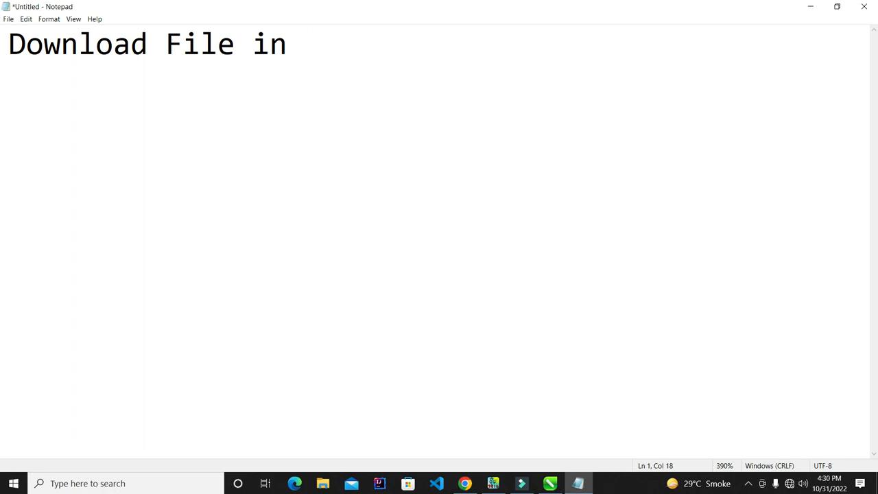
# Complete the first line of the note with "Description:" and add a "Password:" label two lines below
pyautogui.write('Description:  ')
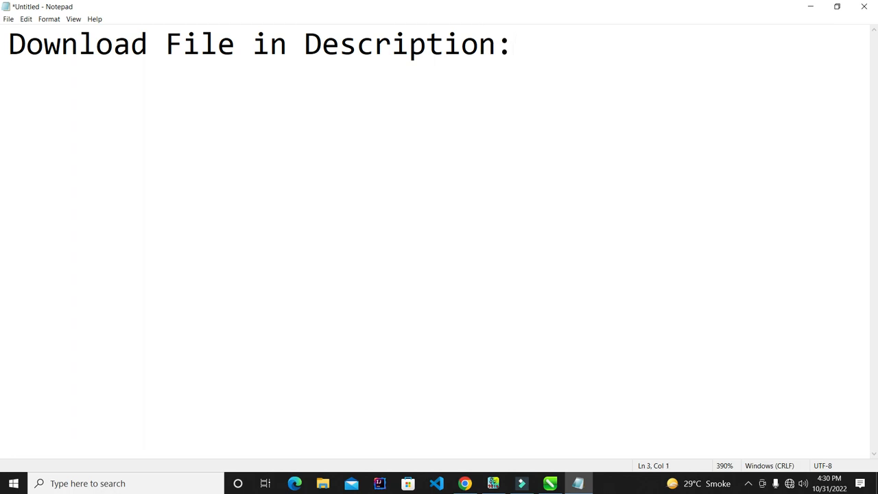
pyautogui.write('Pass')
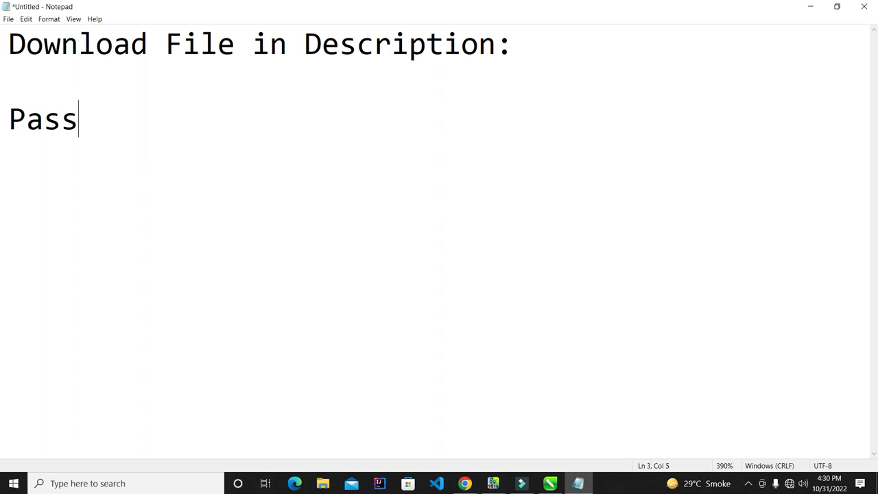
pyautogui.write('word:')
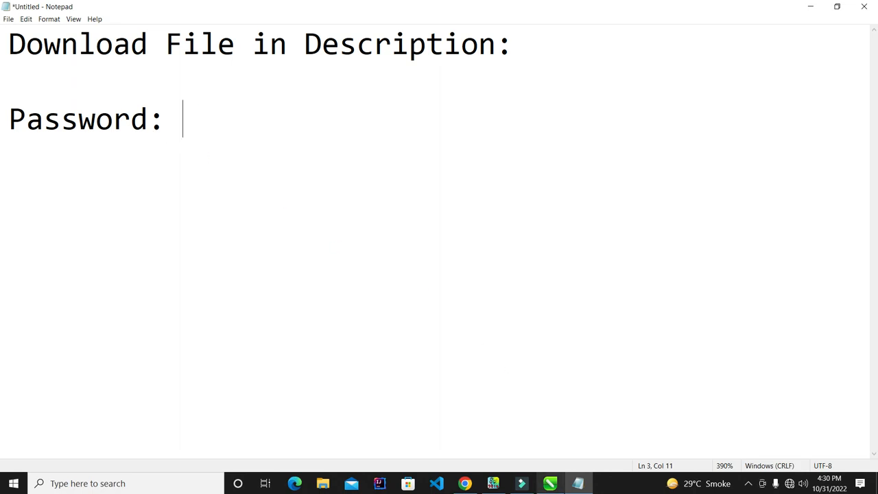
# Look over the blank page in CorelDRAW, and review the Urdu text lines in InPage
pyautogui.click(550, 483)
pyautogui.scroll(-1, 302, 166)
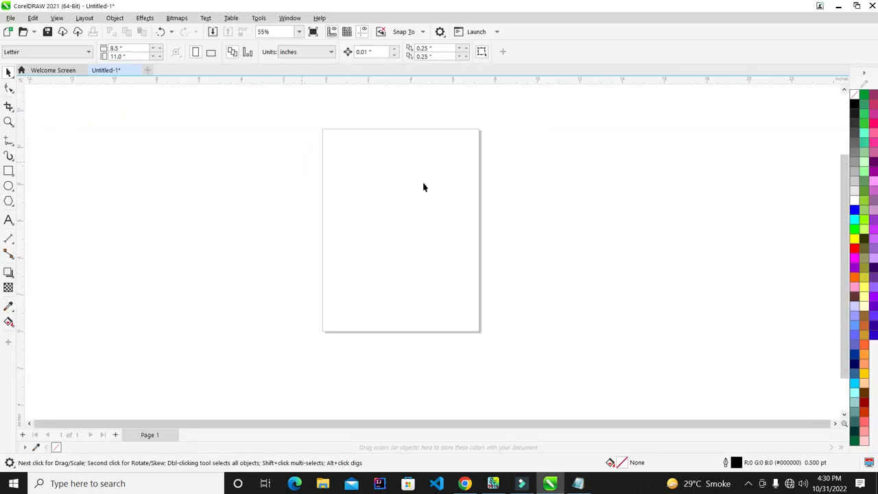
pyautogui.scroll(1, 439, 185)
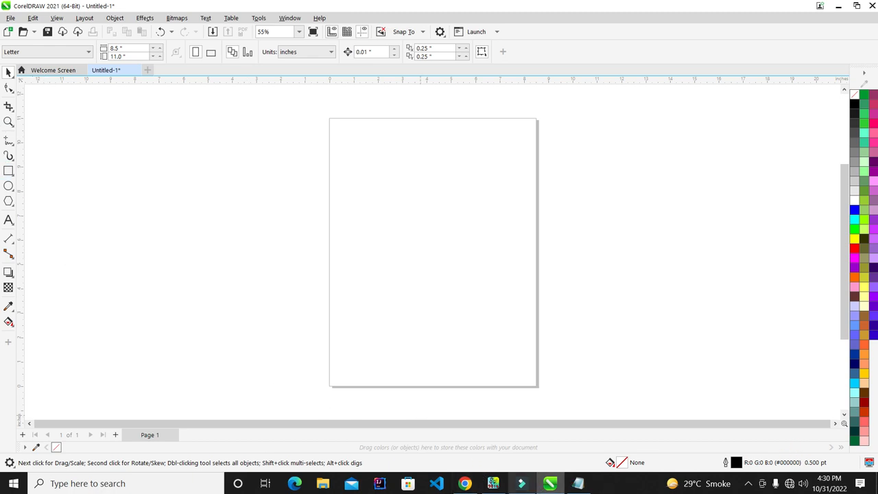
pyautogui.click(494, 483)
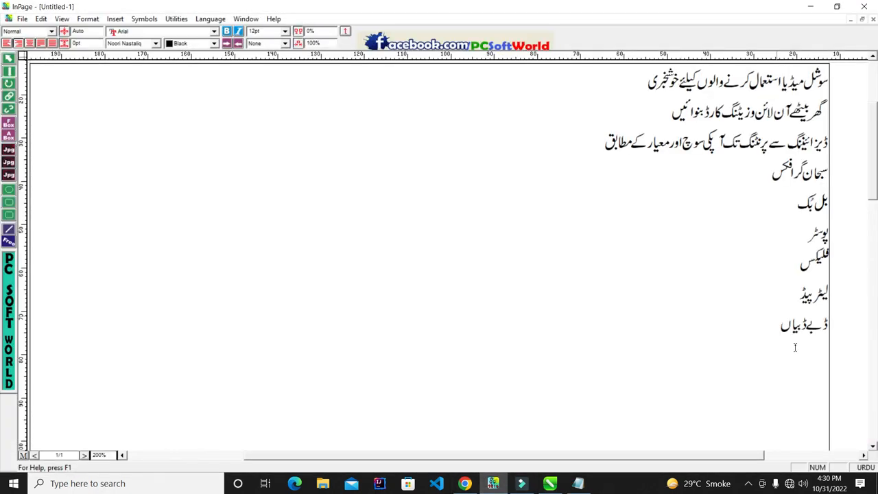
pyautogui.moveTo(742, 325); pyautogui.dragTo(817, 77)
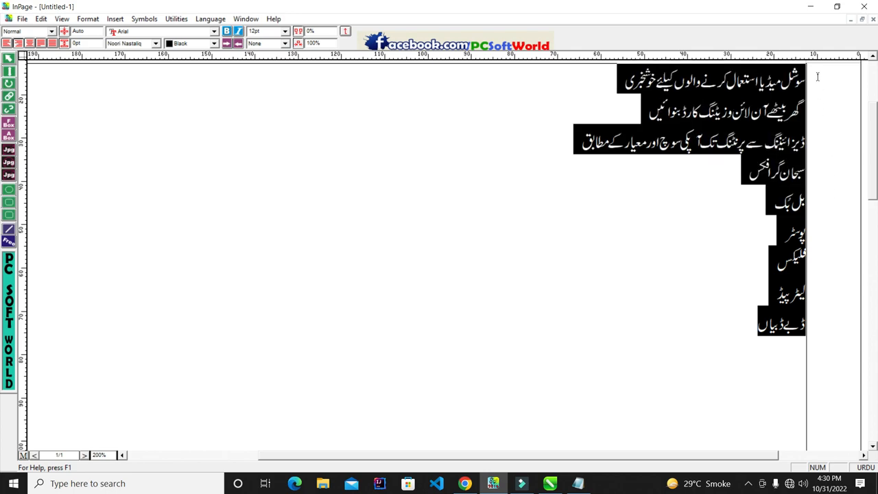
pyautogui.click(672, 99)
pyautogui.moveTo(638, 113); pyautogui.dragTo(738, 125)
pyautogui.click(630, 212)
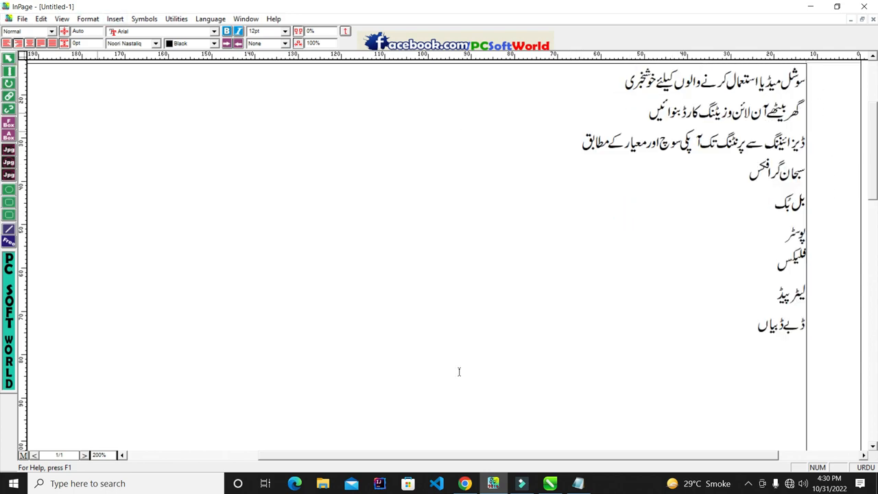
# Switch to CorelDRAW, draw a rectangle on the page and set its size to 5 by 8 inches
pyautogui.click(550, 483)
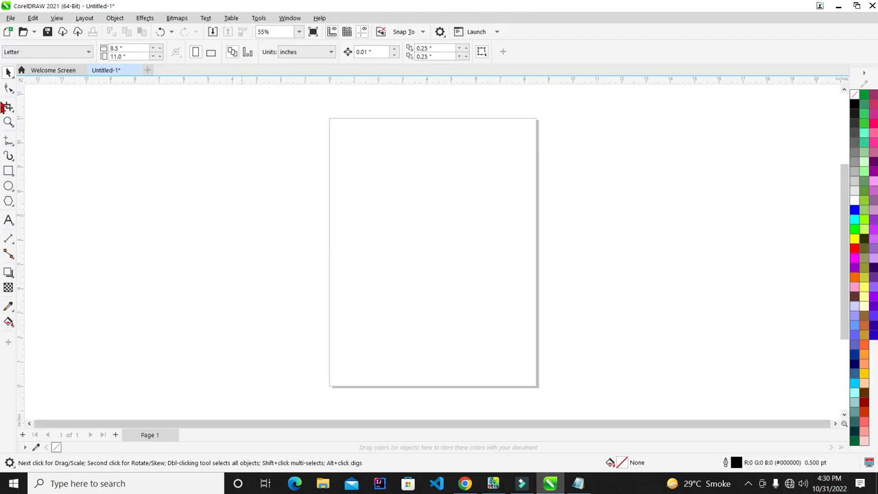
pyautogui.click(8, 171)
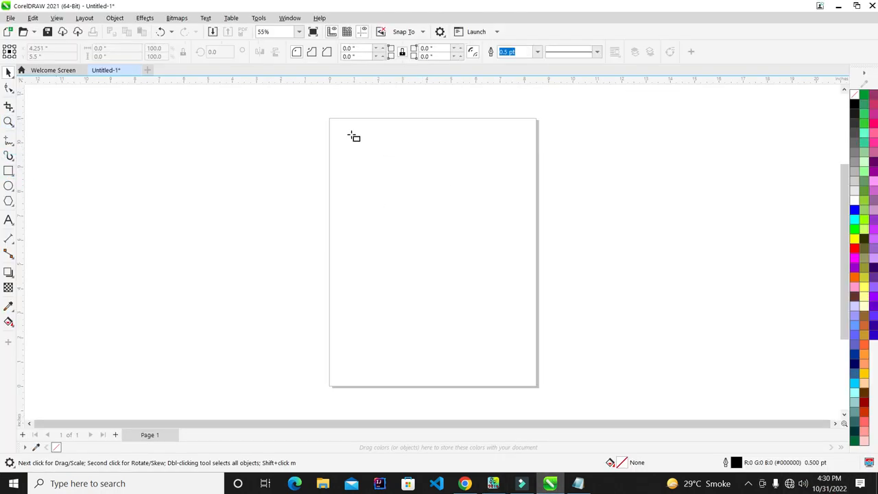
pyautogui.moveTo(351, 135); pyautogui.dragTo(501, 358)
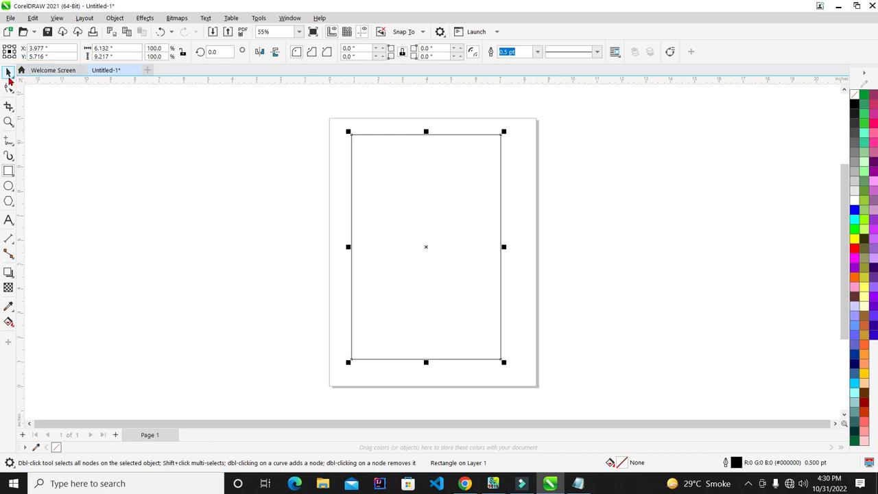
pyautogui.click(120, 48)
pyautogui.write('5')
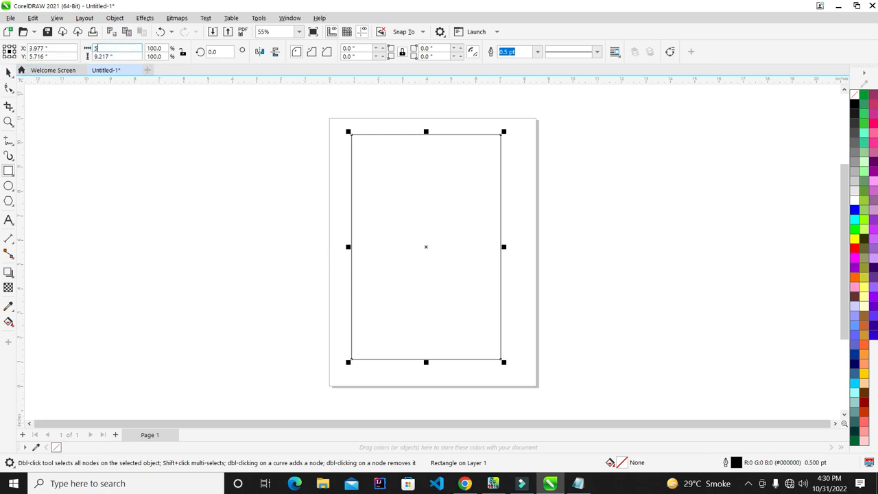
pyautogui.press('Tab')
pyautogui.press('Return')
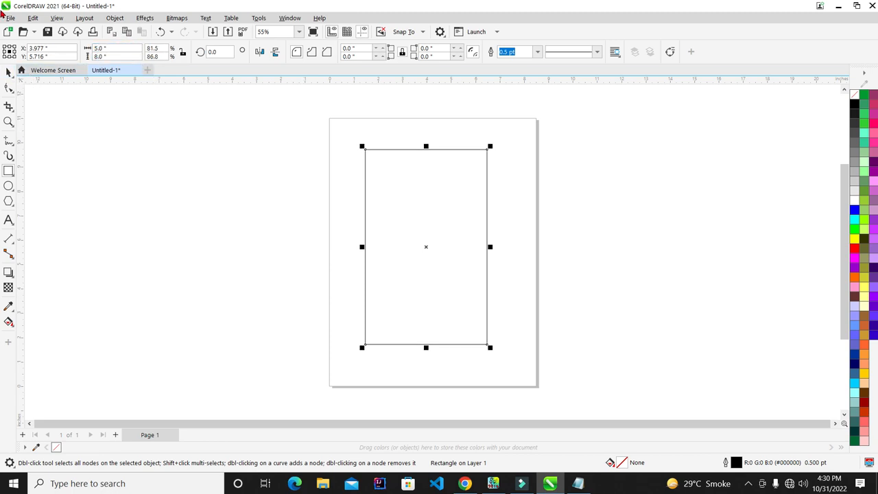
pyautogui.scroll(1, 529, 224)
pyautogui.click(10, 77)
pyautogui.click(114, 217)
pyautogui.click(443, 214)
pyautogui.click(125, 57)
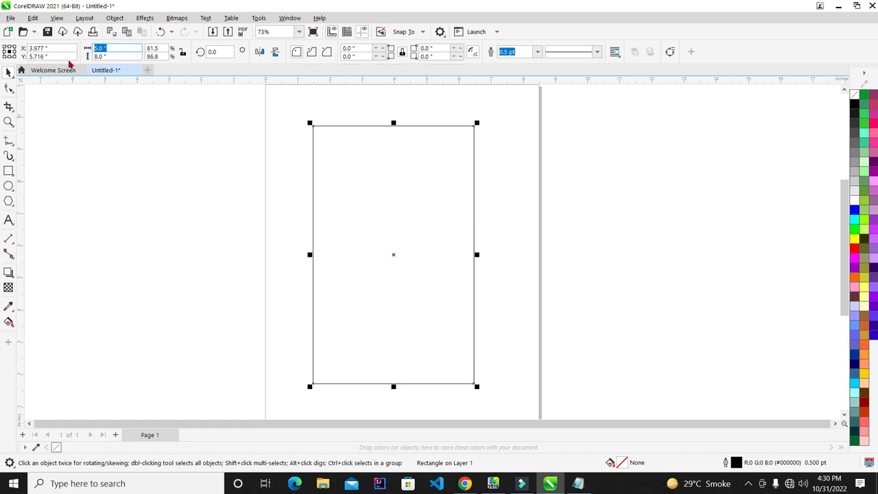
pyautogui.click(261, 257)
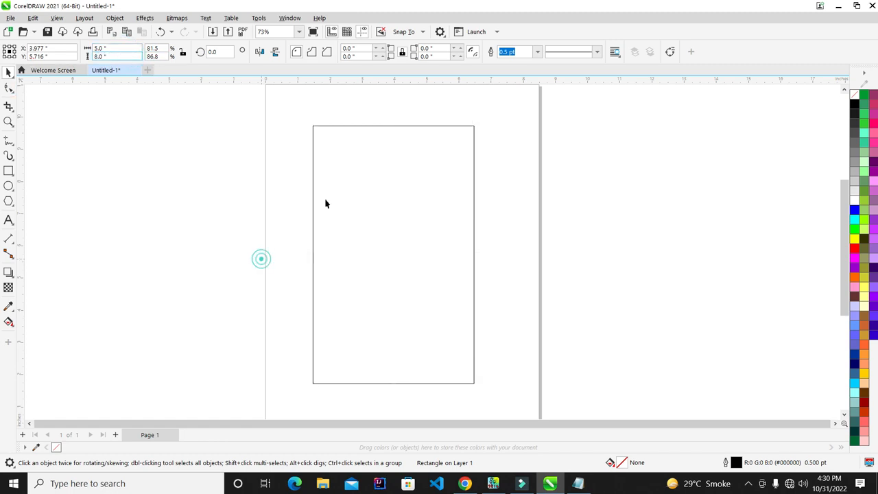
# Try magenta and then Crimson (#993366) as the rectangle's fill colour
pyautogui.scroll(-1, 336, 200)
pyautogui.press('F4')
pyautogui.click(416, 223)
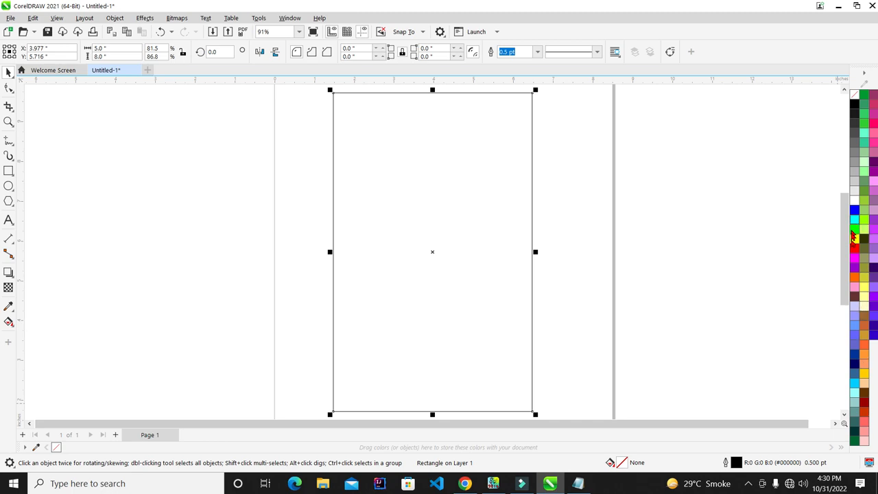
pyautogui.click(855, 260)
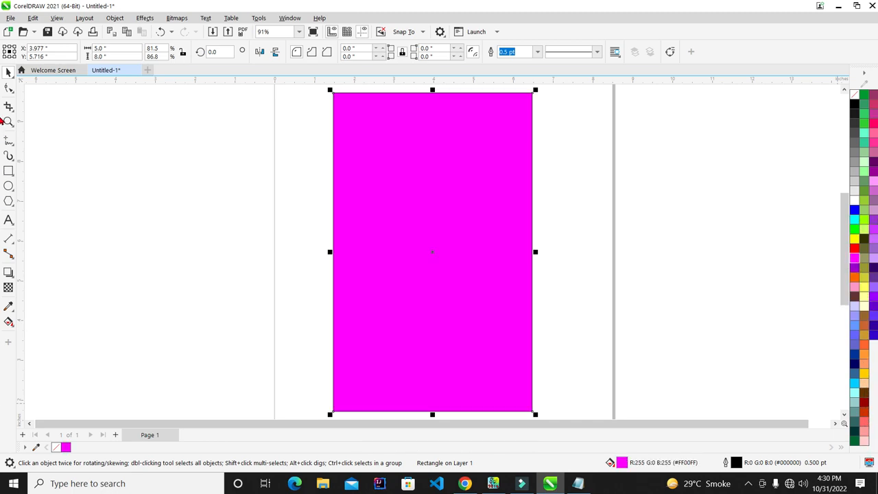
pyautogui.click(874, 122)
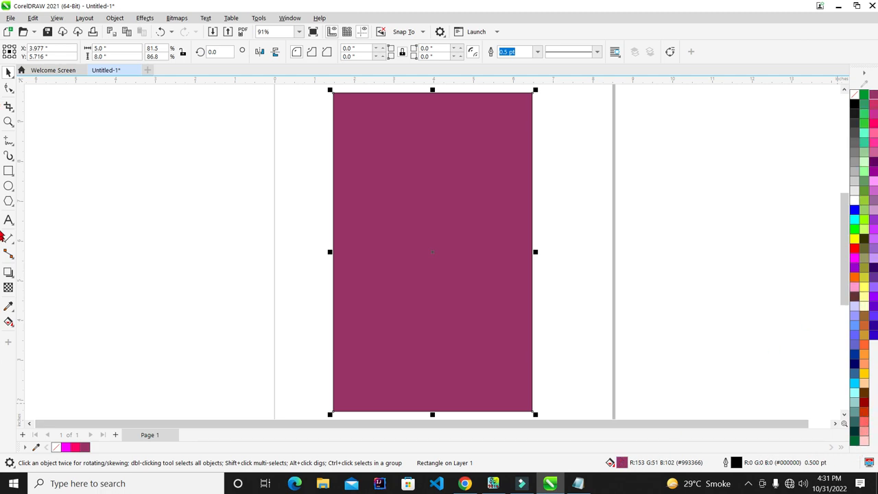
# Change the rectangle's uniform fill to Neon Red and fine-tune the shade in the HSB hue-based color viewer
pyautogui.doubleClick(611, 463)
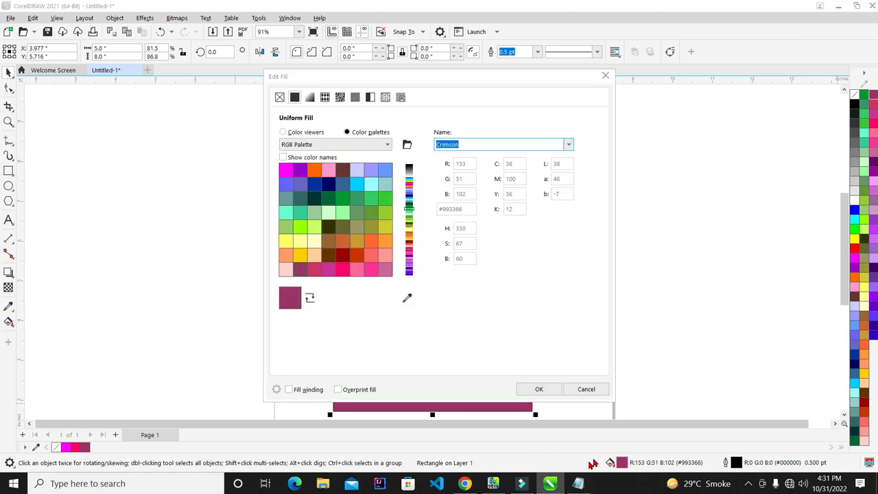
pyautogui.click(344, 269)
pyautogui.moveTo(406, 75); pyautogui.dragTo(721, 43)
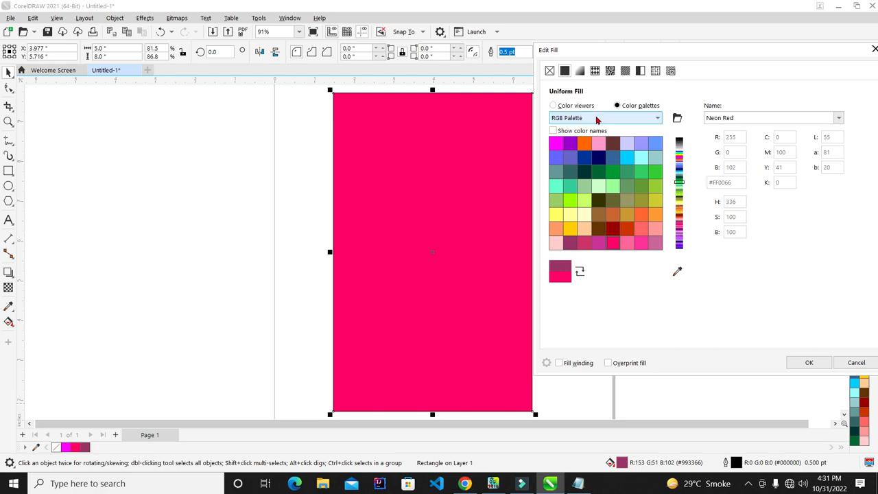
pyautogui.click(578, 106)
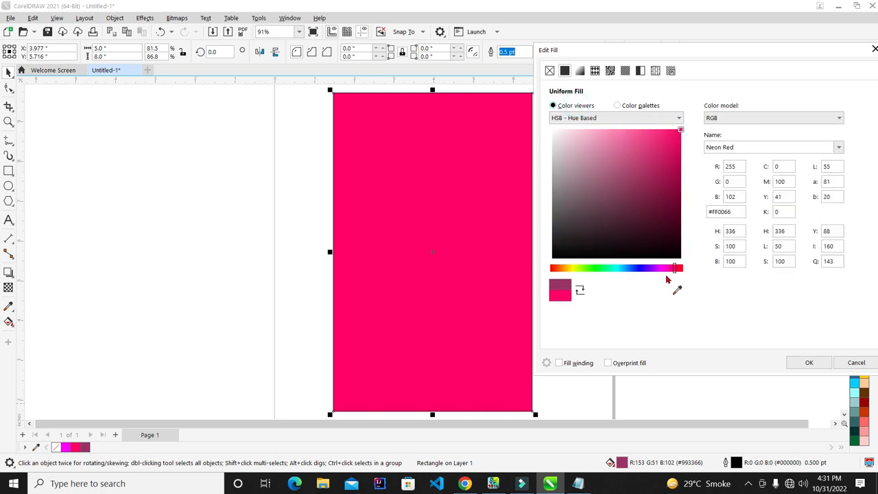
pyautogui.click(670, 159)
pyautogui.moveTo(669, 157)
pyautogui.mouseDown()
pyautogui.moveTo(653, 133)
pyautogui.moveTo(659, 145)
pyautogui.moveTo(678, 127)
pyautogui.mouseUp()
pyautogui.click(806, 364)
pyautogui.click(599, 229)
pyautogui.scroll(-1, 427, 244)
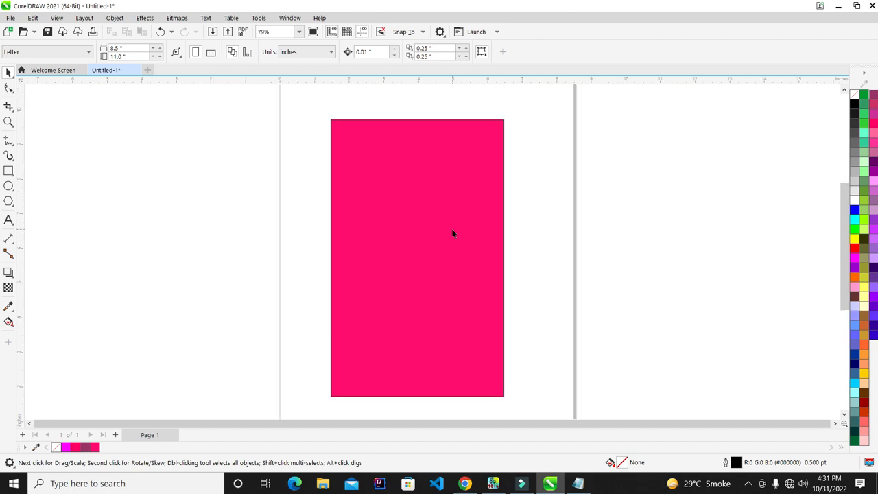
pyautogui.scroll(1, 454, 231)
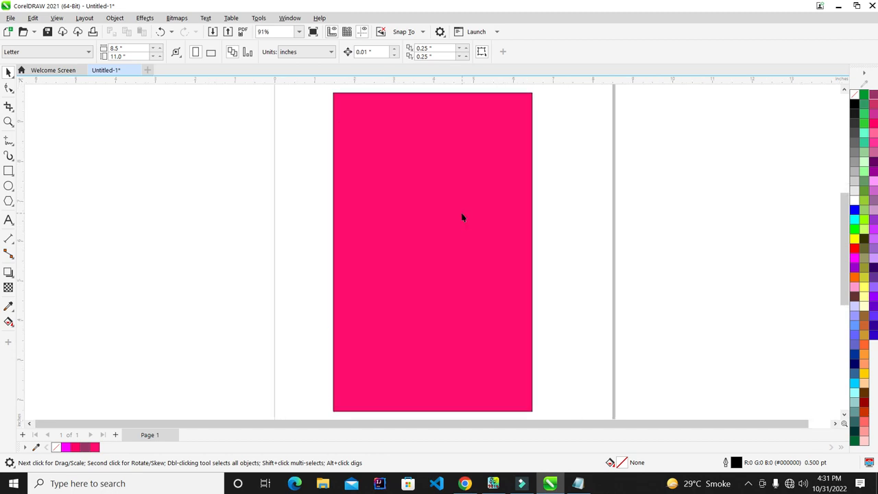
# Switch to InPage and view the Phonetic keyboard layout in the keyboard preferences
pyautogui.click(493, 483)
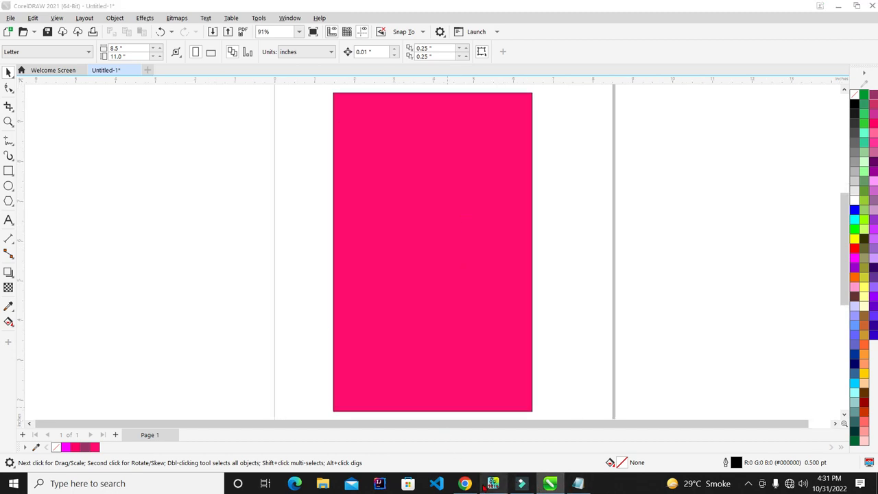
pyautogui.moveTo(743, 333); pyautogui.dragTo(824, 81)
pyautogui.click(637, 181)
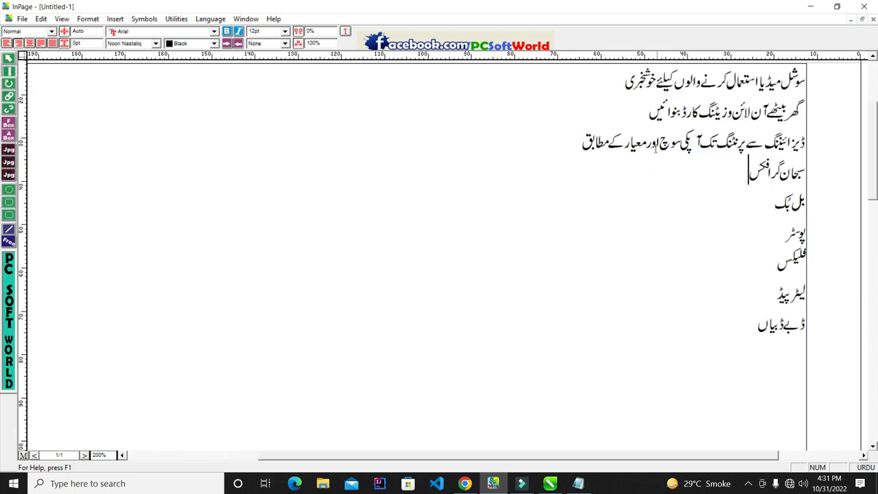
pyautogui.click(39, 19)
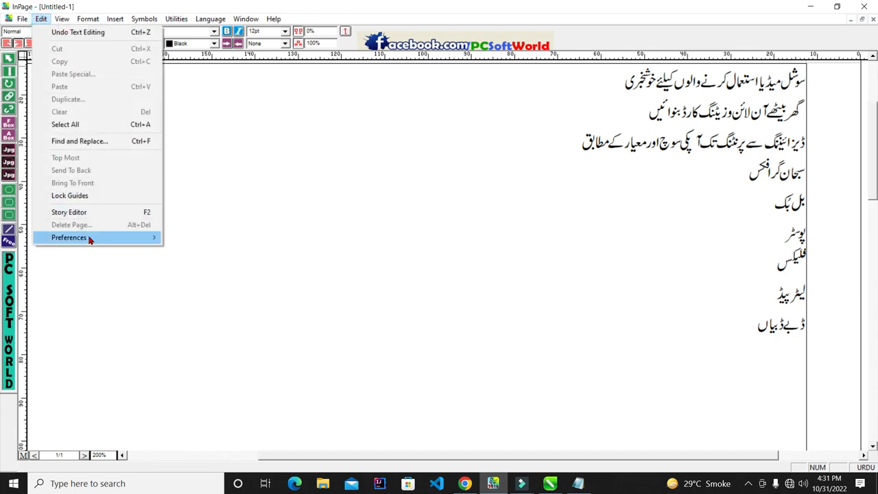
pyautogui.moveTo(89, 238)
pyautogui.click(229, 291)
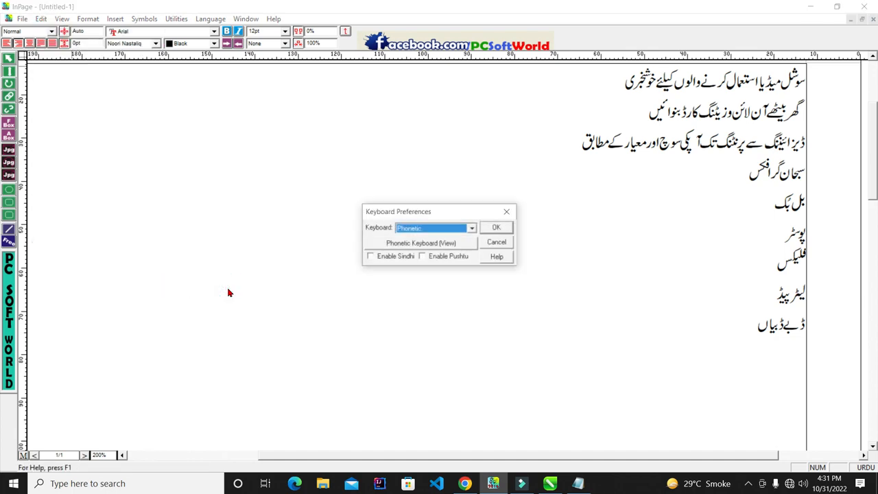
pyautogui.click(447, 243)
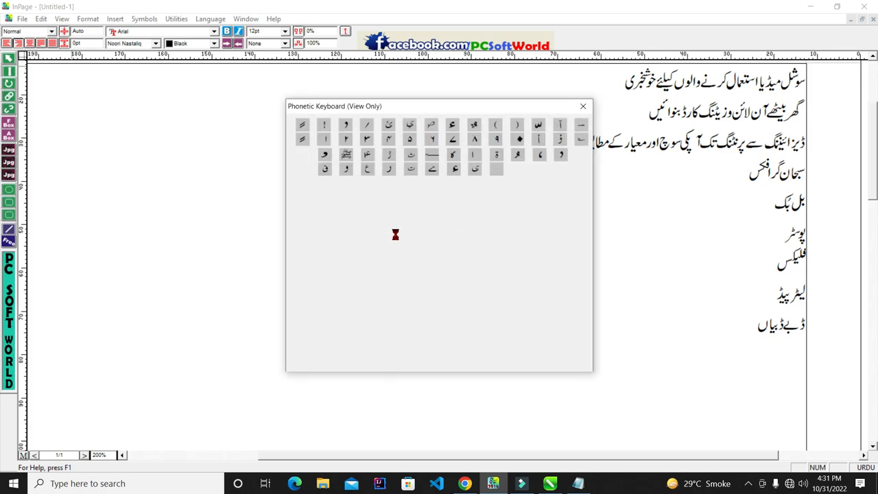
pyautogui.click(584, 103)
pyautogui.click(497, 227)
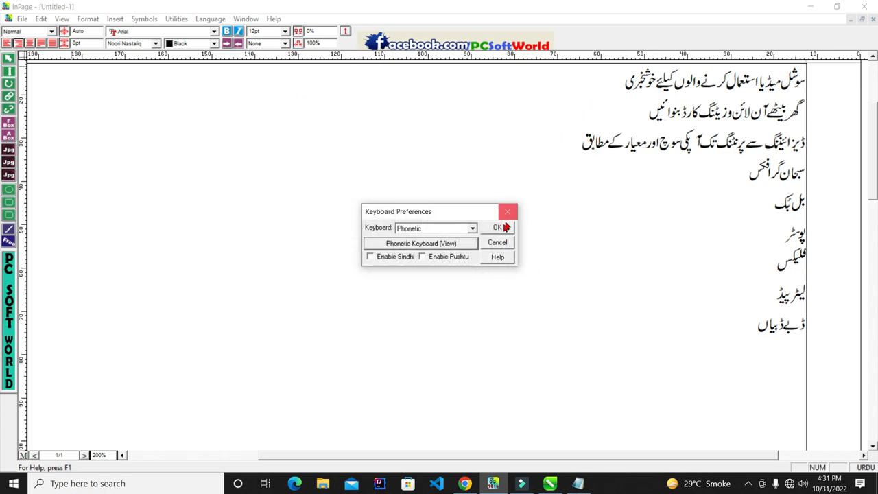
# Select the text frame holding all the Urdu lines as an object and copy it
pyautogui.moveTo(758, 320); pyautogui.dragTo(829, 83)
pyautogui.click(200, 216)
pyautogui.click(559, 137)
pyautogui.click(10, 58)
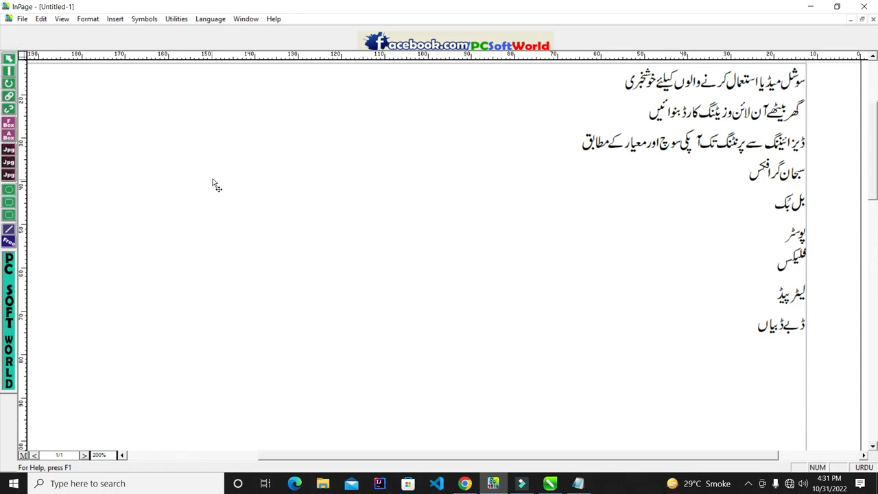
pyautogui.click(528, 284)
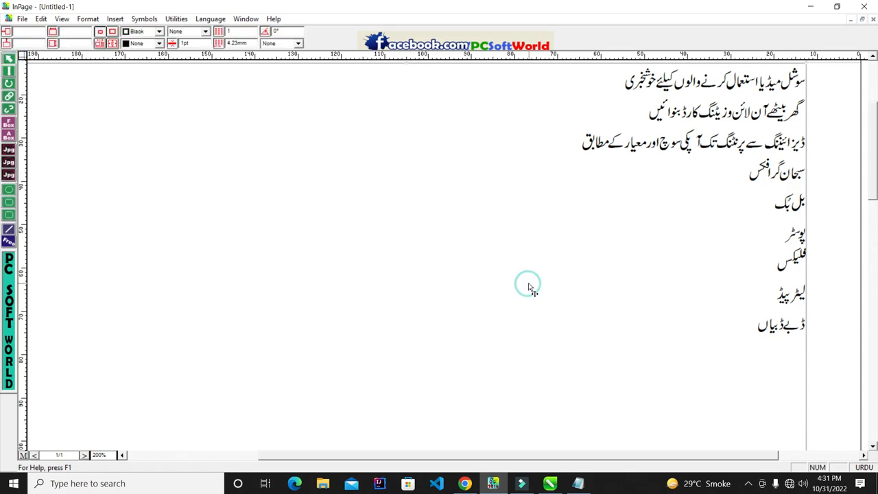
pyautogui.rightClick(528, 283)
pyautogui.click(549, 335)
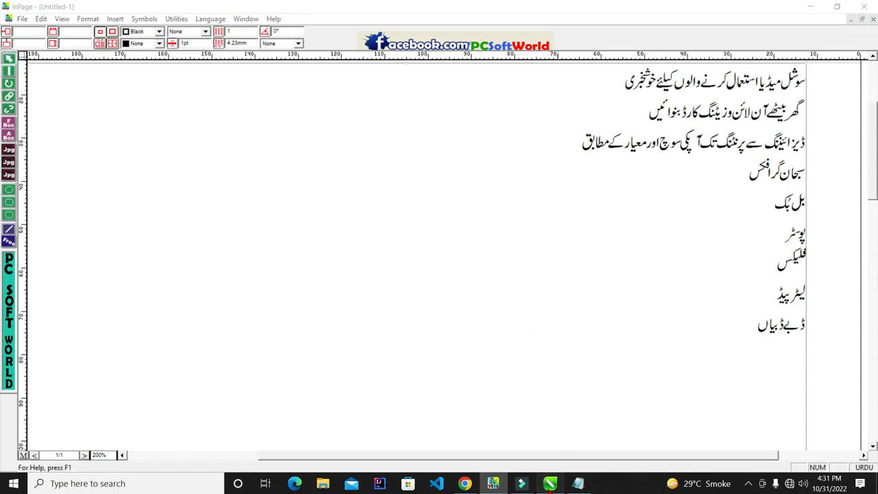
# Paste the Urdu text into the CorelDRAW drawing and scale it about its centre to about 12.2%, over the pink rectangle
pyautogui.click(549, 484)
pyautogui.rightClick(553, 178)
pyautogui.click(596, 257)
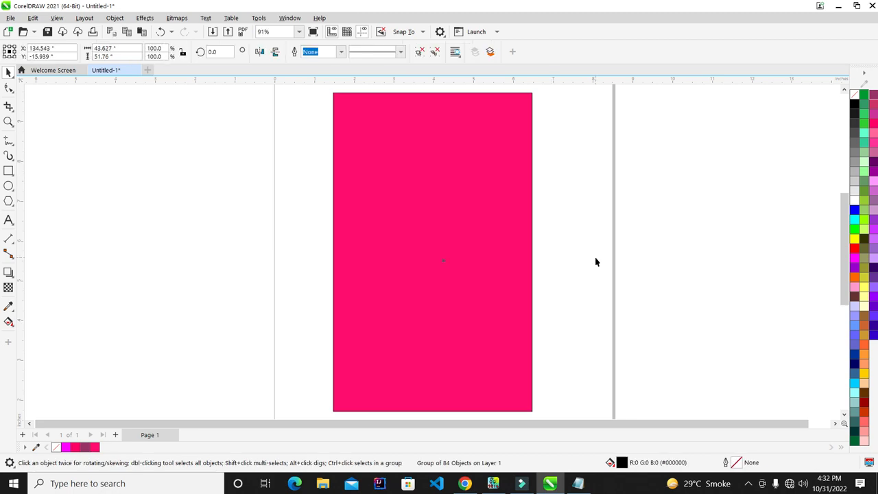
pyautogui.hotkey('shift', 'F2')
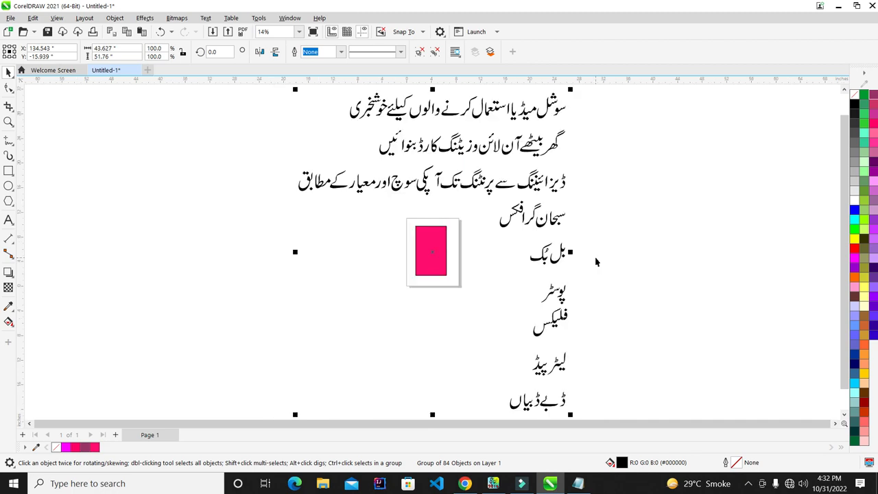
pyautogui.moveTo(572, 90); pyautogui.dragTo(455, 231)
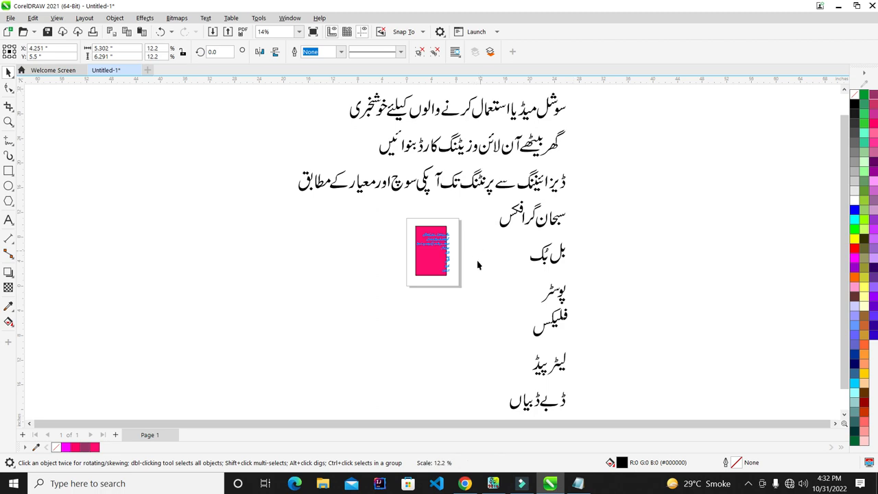
# Move the pasted Urdu text group off the pink rectangle into the empty area right of the page and ungroup it
pyautogui.scroll(3, 474, 257)
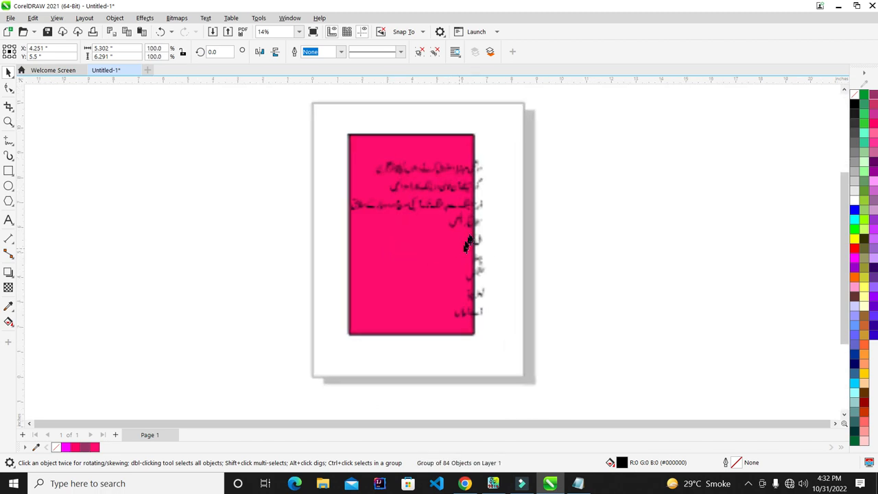
pyautogui.click(490, 169)
pyautogui.scroll(1, 485, 171)
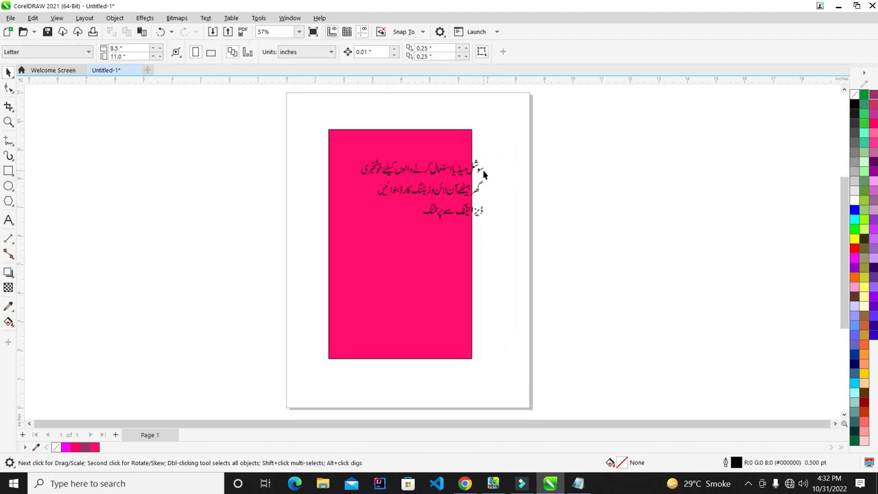
pyautogui.click(479, 171)
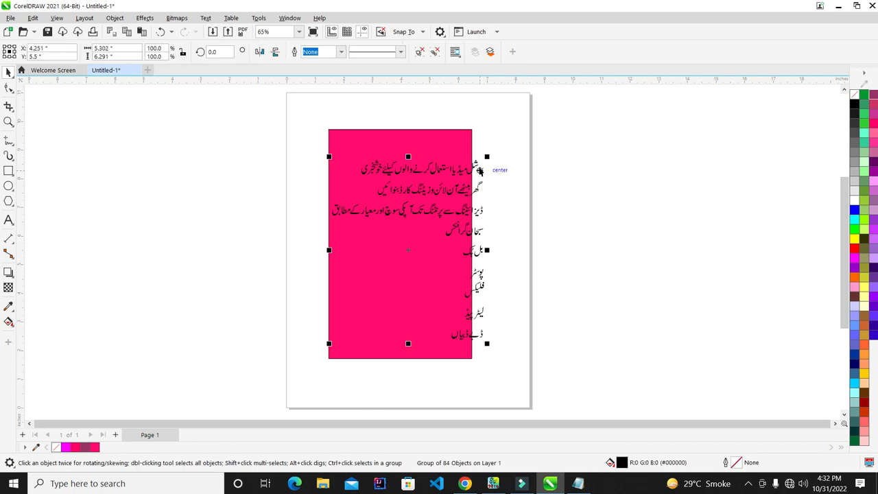
pyautogui.moveTo(478, 171); pyautogui.dragTo(681, 156)
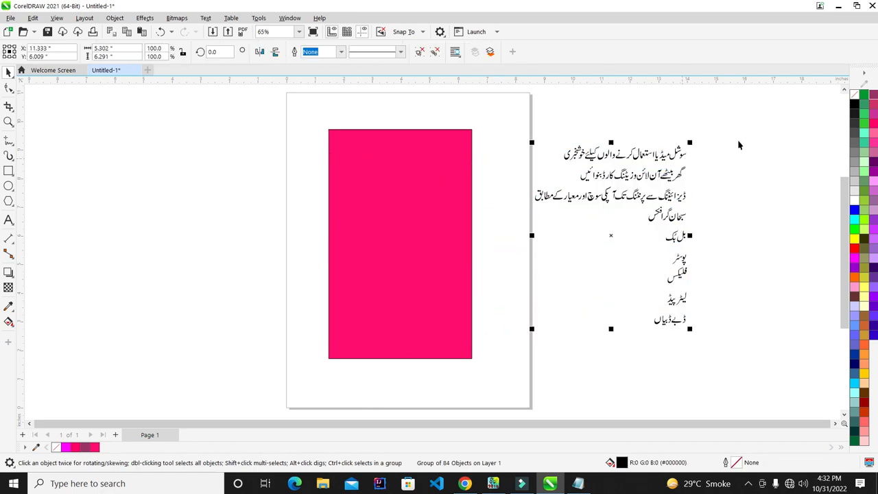
pyautogui.click(420, 54)
pyautogui.scroll(1, 664, 140)
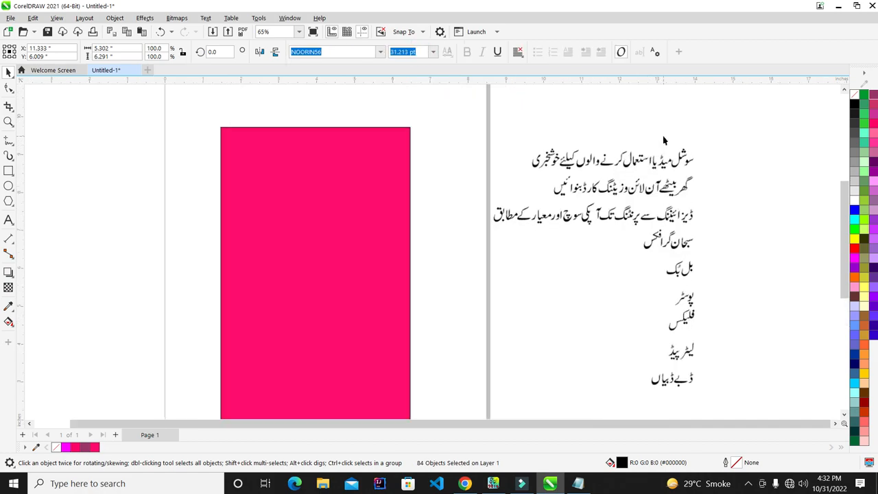
pyautogui.click(718, 152)
# Move the first two Urdu lines onto the top of the pink rectangle and enlarge them to about 105.7%
pyautogui.scroll(3, 727, 131)
pyautogui.moveTo(377, 284); pyautogui.dragTo(288, 261)
pyautogui.scroll(-1, 564, 204)
pyautogui.moveTo(552, 218); pyautogui.dragTo(224, 202)
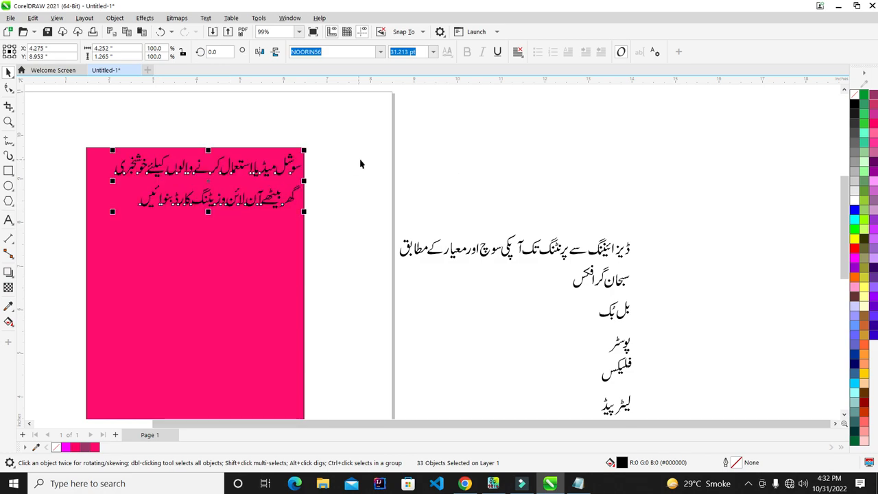
pyautogui.scroll(-1, 361, 163)
pyautogui.scroll(3, 153, 207)
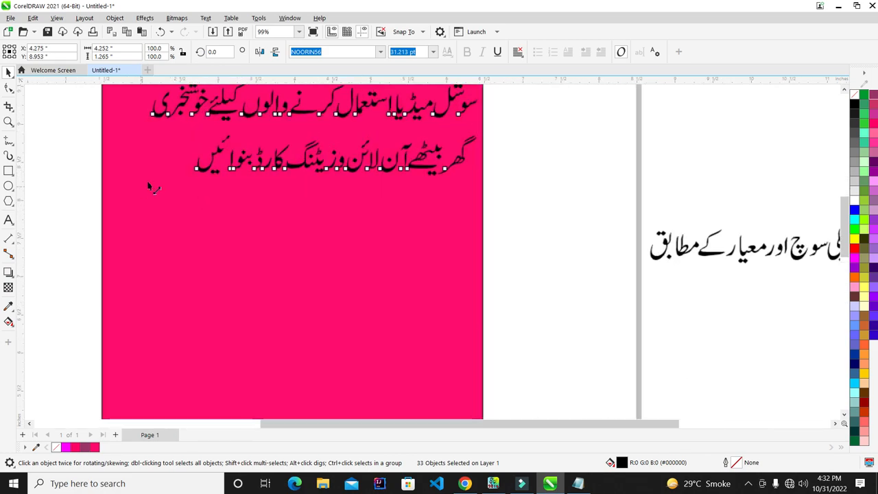
pyautogui.moveTo(150, 180); pyautogui.dragTo(133, 195)
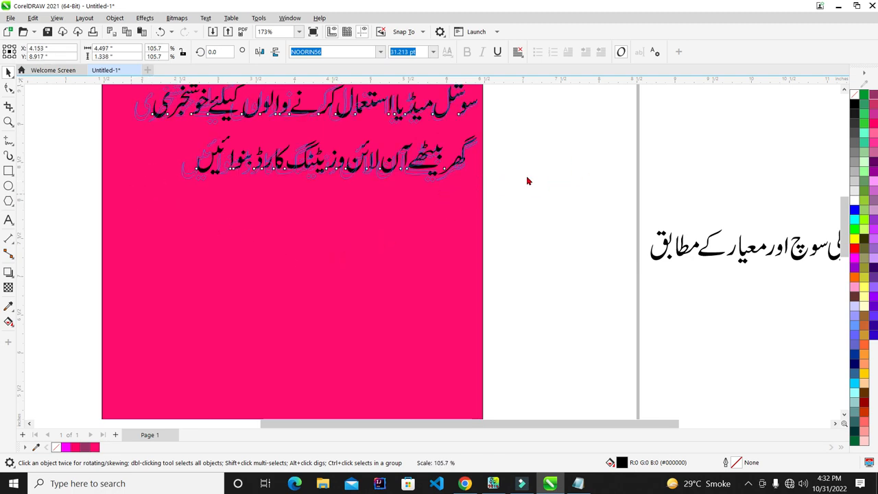
pyautogui.click(69, 141)
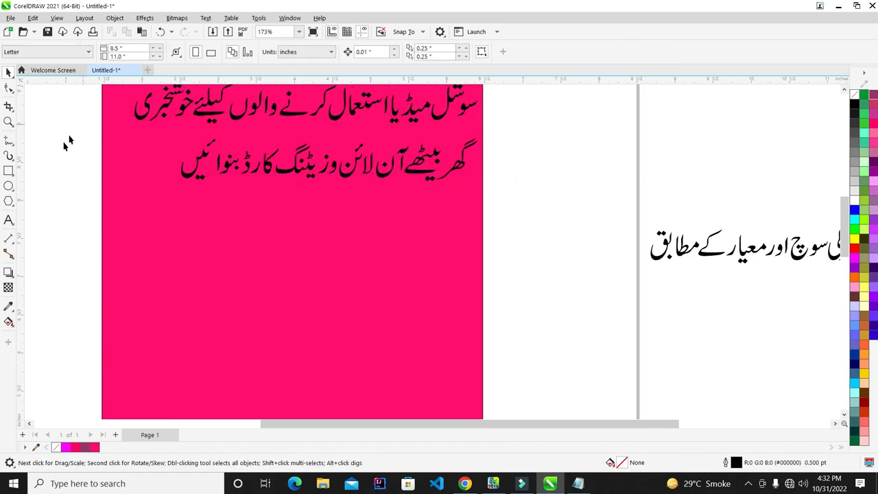
# Split the second line into three stacked lines, گھر بیٹھے آن لائن, وزیٹنگ کارڈ and بنوائیں, and group the last word
pyautogui.moveTo(63, 121); pyautogui.dragTo(348, 261)
pyautogui.moveTo(310, 166); pyautogui.dragTo(314, 220)
pyautogui.moveTo(372, 233); pyautogui.dragTo(430, 223)
pyautogui.click(529, 197)
pyautogui.scroll(1, 398, 208)
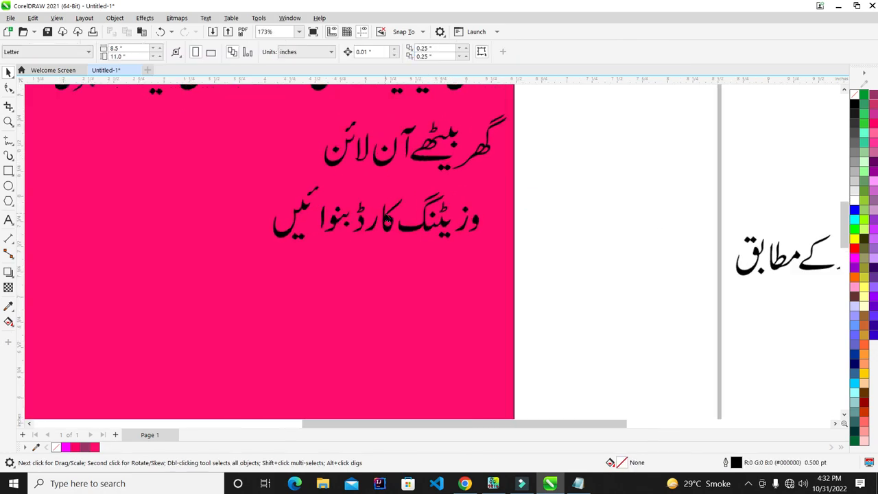
pyautogui.scroll(-1, 320, 208)
pyautogui.moveTo(74, 168); pyautogui.dragTo(353, 279)
pyautogui.moveTo(336, 215); pyautogui.dragTo(348, 272)
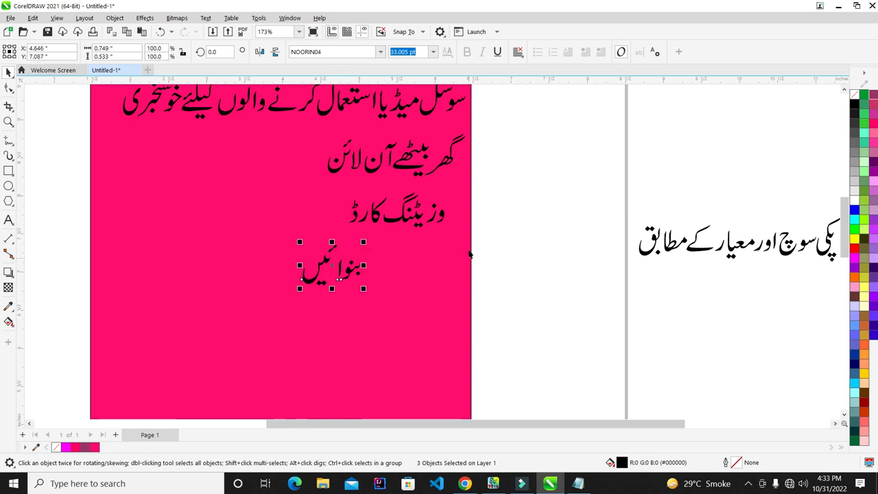
# Group the word کارڈ, shrink it to about 0.301 by 0.202 inch and fit it just above the tail of وزیٹنگ
pyautogui.moveTo(71, 164); pyautogui.dragTo(406, 245)
pyautogui.scroll(2, 417, 221)
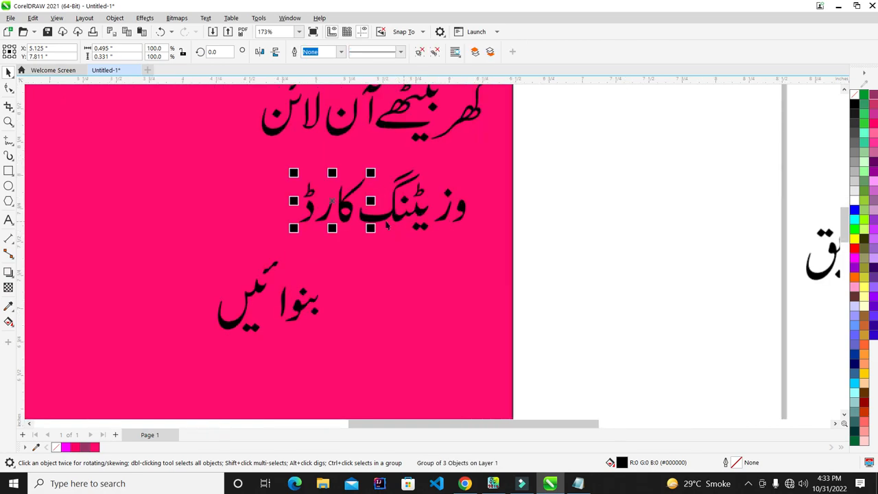
pyautogui.moveTo(298, 228); pyautogui.dragTo(379, 196)
pyautogui.scroll(4, 386, 195)
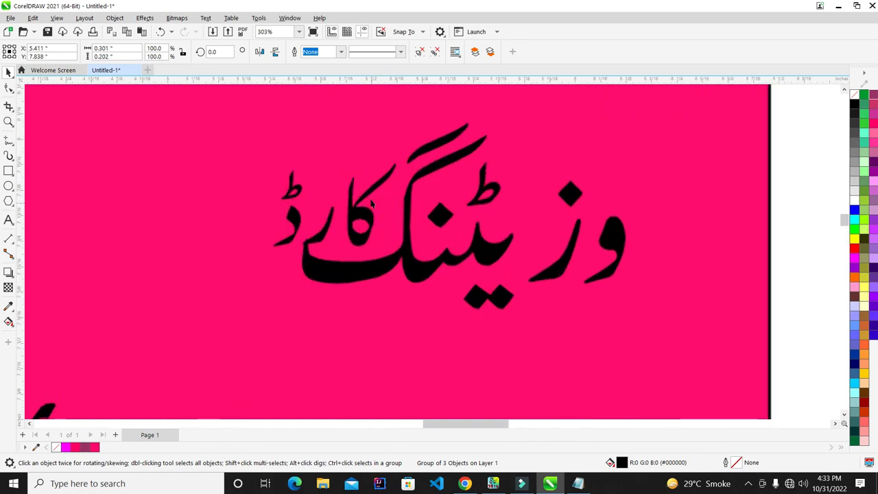
pyautogui.press('Up')
pyautogui.press('Up')
pyautogui.press('Up')
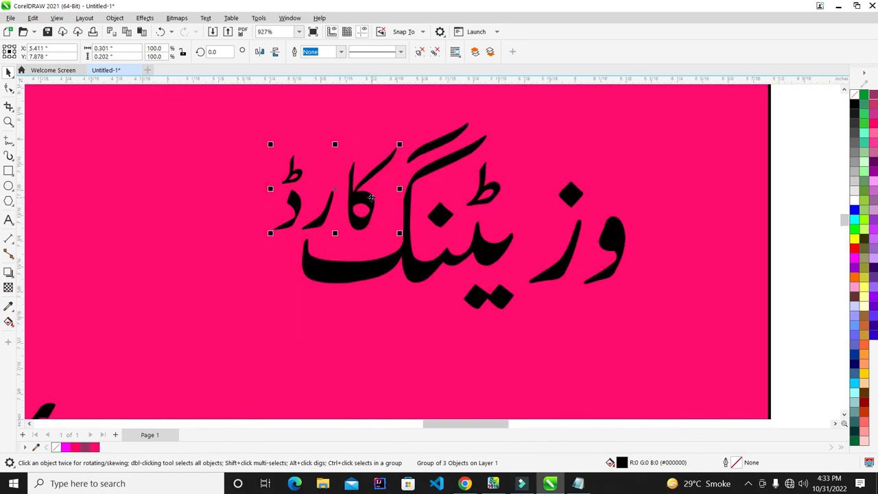
pyautogui.press('Left')
pyautogui.press('Left')
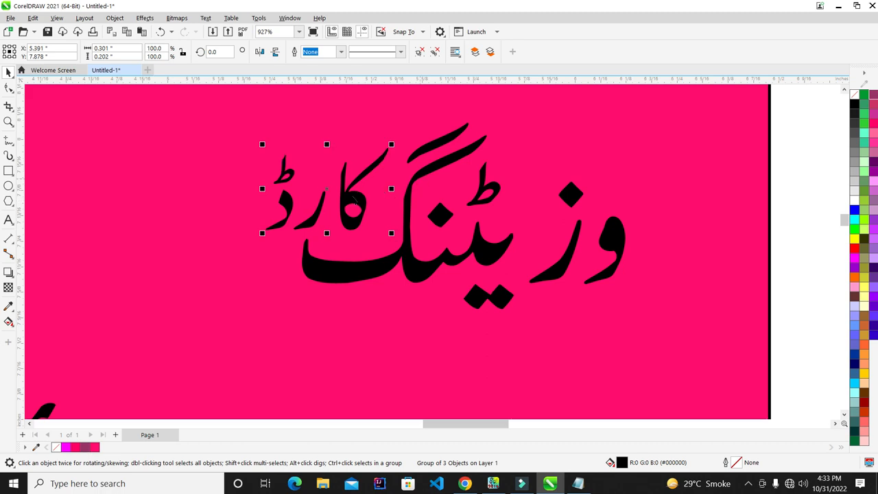
pyautogui.press('Up')
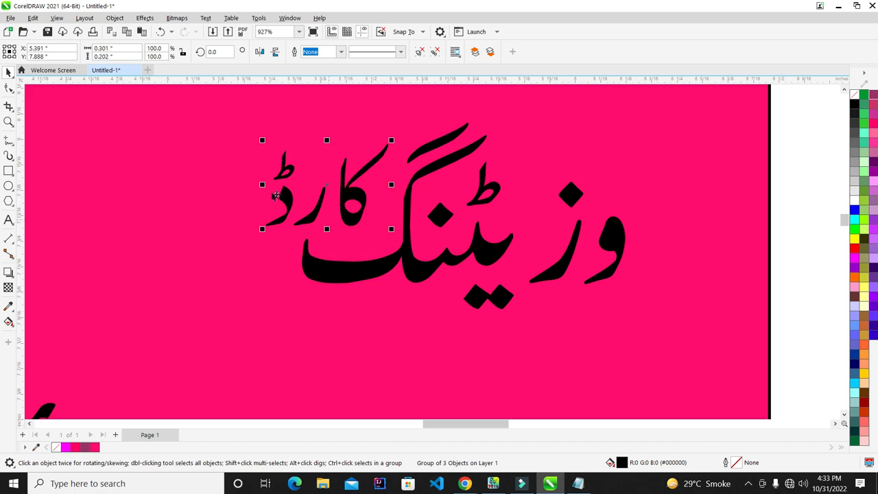
# Enlarge the word کارڈ to about 123.1%, keeping it above the tail of وزیٹنگ
pyautogui.moveTo(239, 136); pyautogui.dragTo(230, 124)
pyautogui.scroll(-2, 321, 196)
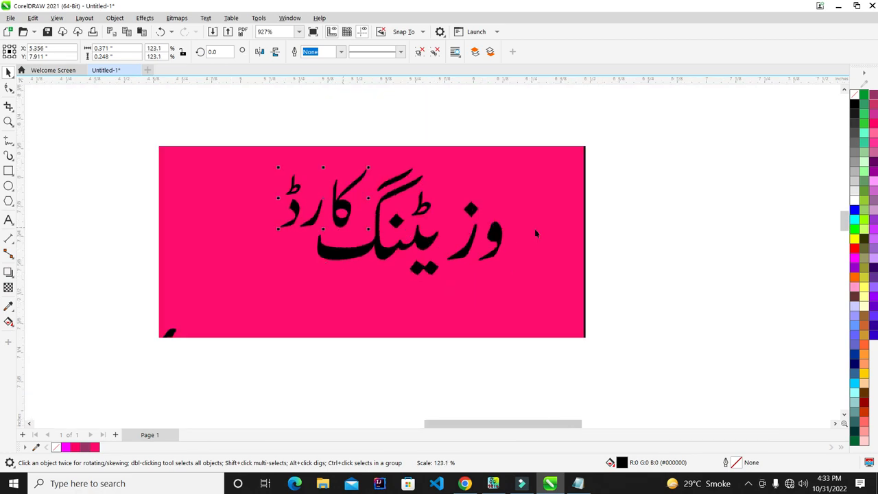
pyautogui.press('Escape')
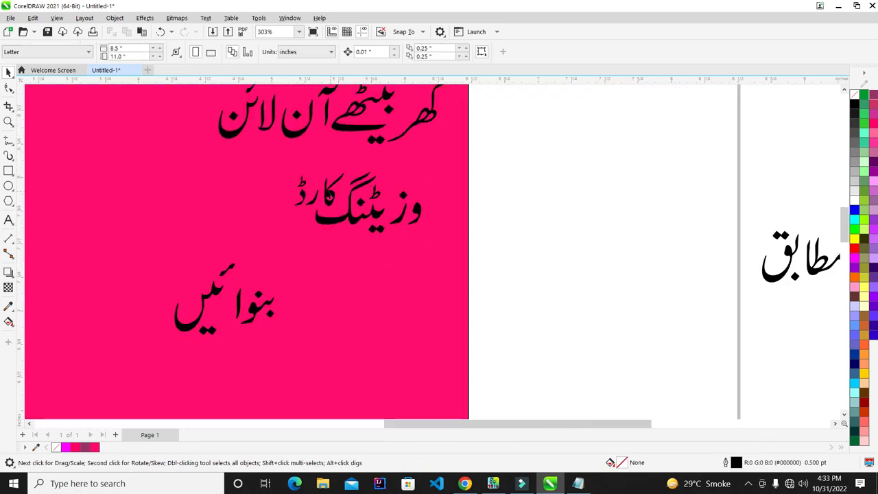
# Group the letters of وزیٹنگ and enlarge the word کارڈ slightly more
pyautogui.scroll(1, 325, 186)
pyautogui.click(541, 154)
pyautogui.moveTo(540, 154); pyautogui.dragTo(306, 275)
pyautogui.click(294, 196)
pyautogui.scroll(2, 294, 196)
pyautogui.moveTo(265, 151)
pyautogui.mouseDown()
pyautogui.moveTo(245, 141)
pyautogui.moveTo(252, 143)
pyautogui.mouseUp()
pyautogui.scroll(-2, 381, 229)
pyautogui.click(618, 192)
# Move the word بنوائیں lower on the pink rectangle to leave more room beneath وزیٹنگ کارڈ
pyautogui.scroll(-1, 539, 224)
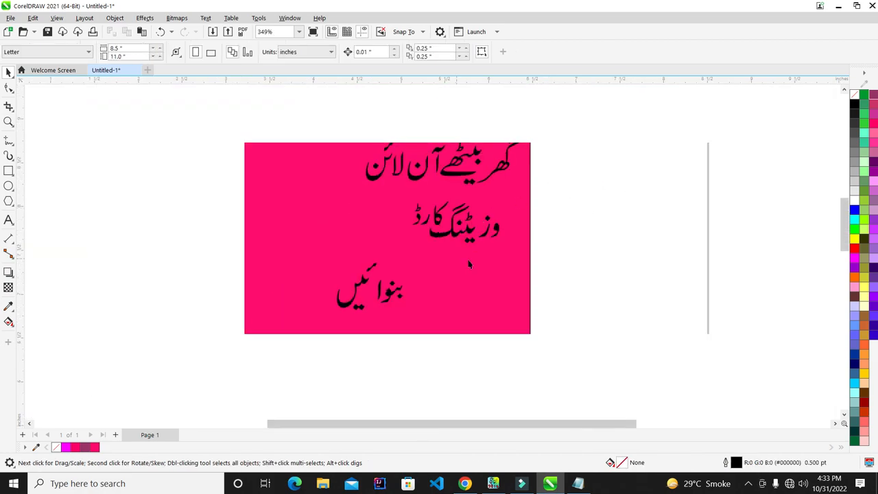
pyautogui.scroll(-2, 377, 312)
pyautogui.click(387, 293)
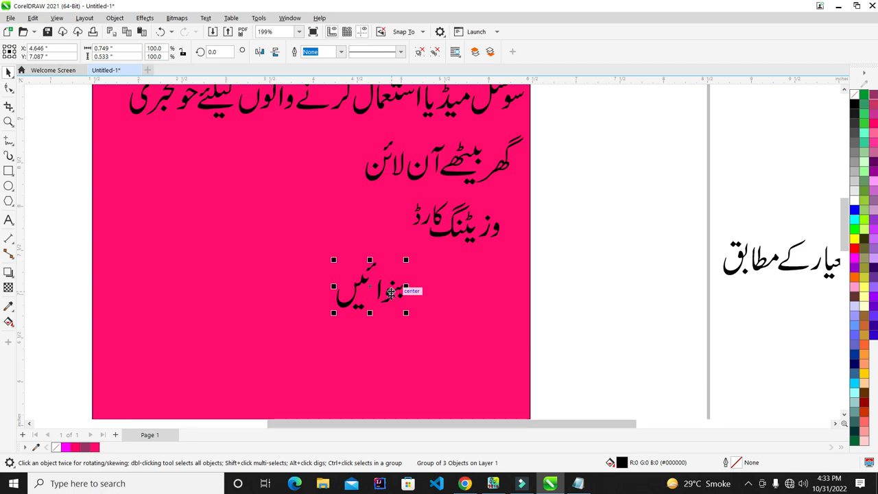
pyautogui.moveTo(371, 288); pyautogui.dragTo(379, 327)
pyautogui.click(573, 222)
# Select the two words وزیٹنگ کارڈ together and enlarge them to about 241.1%
pyautogui.moveTo(514, 194); pyautogui.dragTo(332, 292)
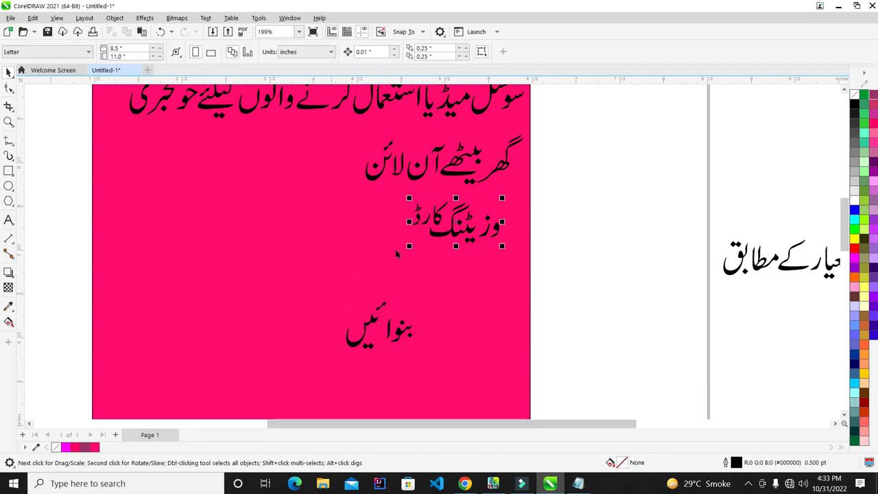
pyautogui.moveTo(410, 247); pyautogui.dragTo(289, 317)
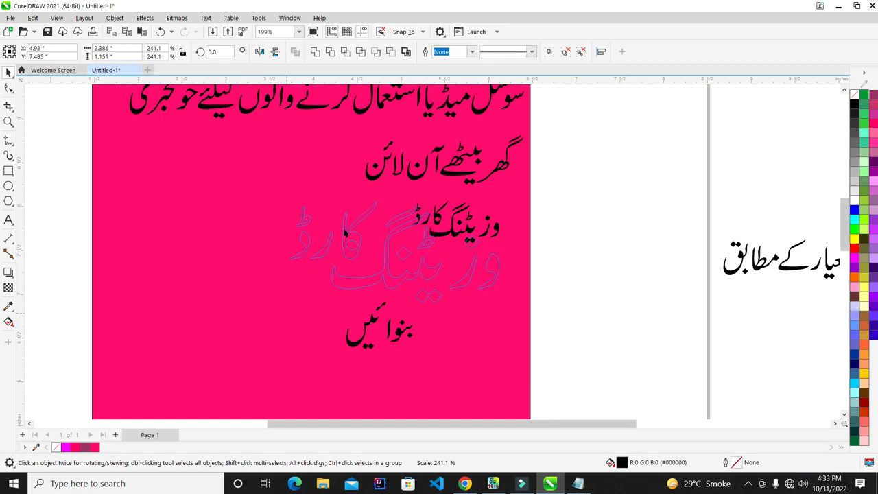
pyautogui.scroll(-1, 344, 229)
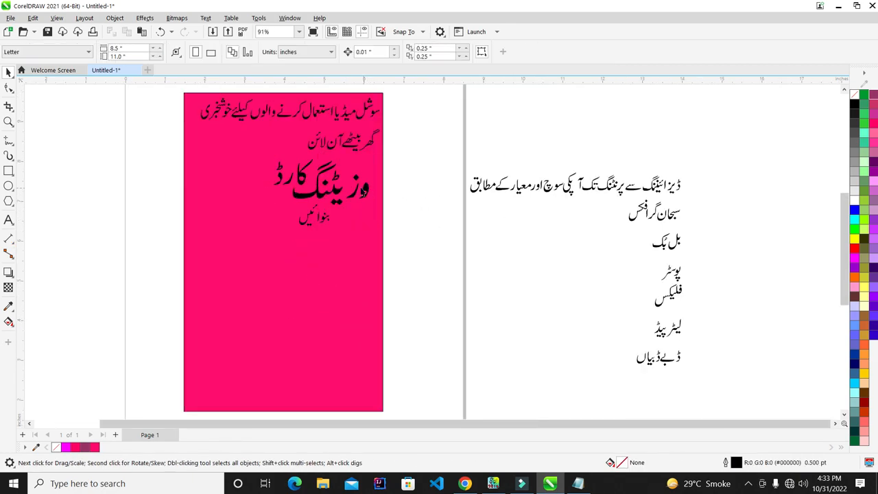
# Group وزیٹنگ with کارڈ, enlarge the group to about 113.6% and nudge it right to X 4.848 inches
pyautogui.click(361, 192)
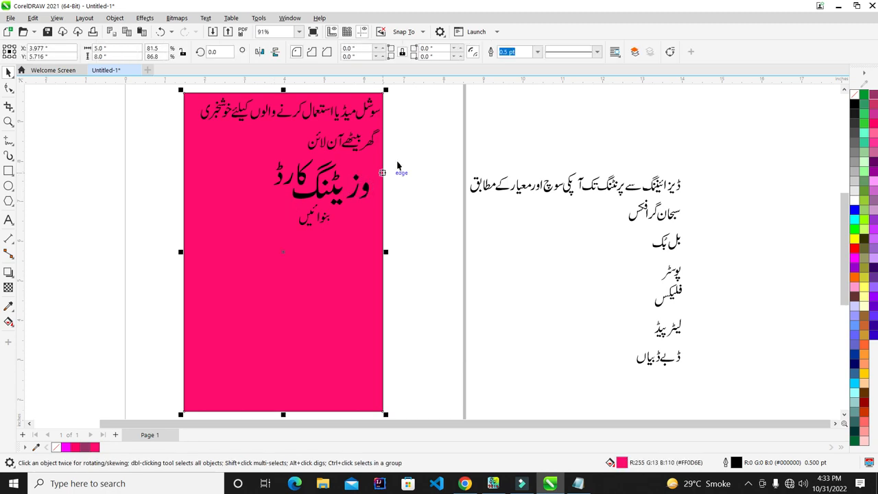
pyautogui.click(357, 192)
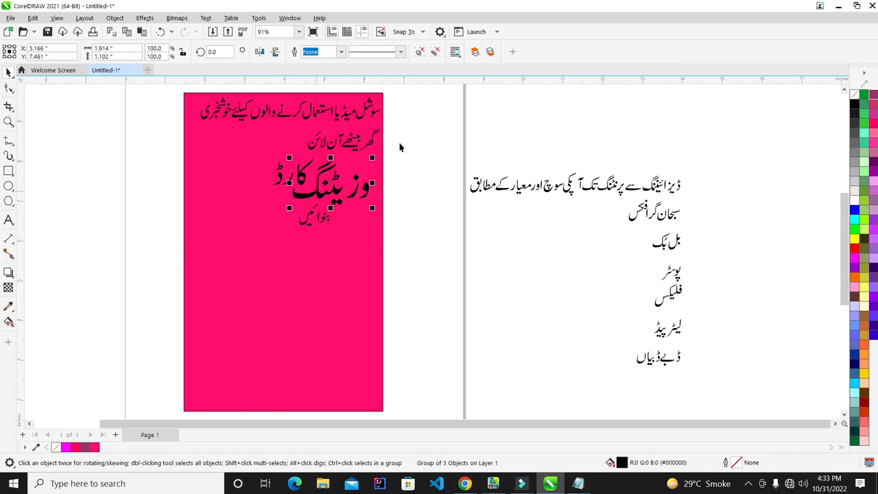
pyautogui.keyDown('shift'); pyautogui.click(280, 175); pyautogui.keyUp('shift')
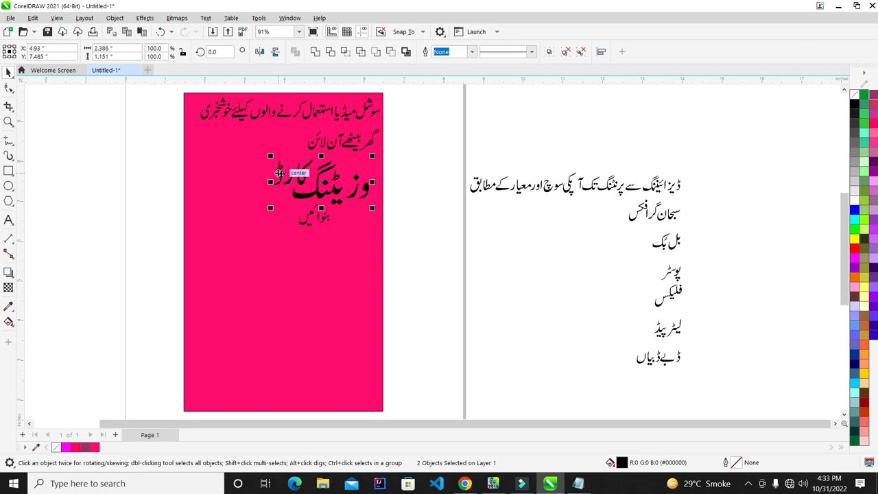
pyautogui.moveTo(270, 208); pyautogui.dragTo(258, 229)
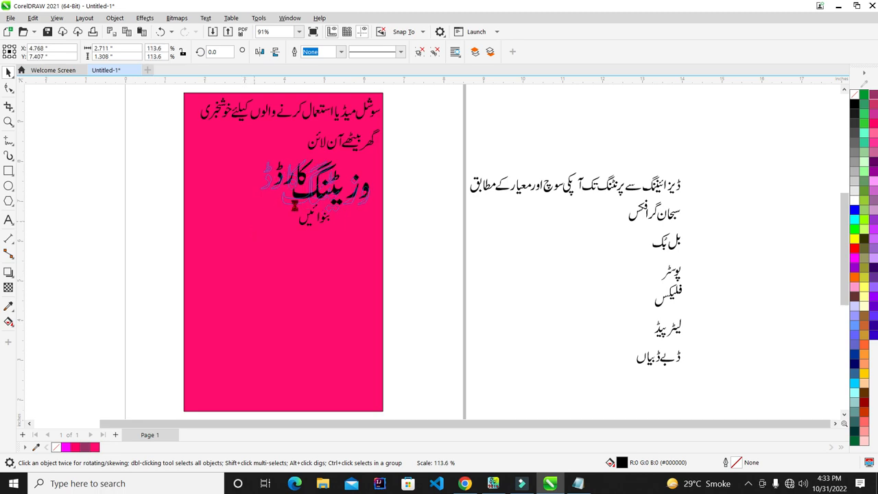
pyautogui.moveTo(295, 206); pyautogui.dragTo(295, 206)
pyautogui.press('Right')
pyautogui.press('Right')
pyautogui.press('Right')
pyautogui.press('Right')
pyautogui.press('Right')
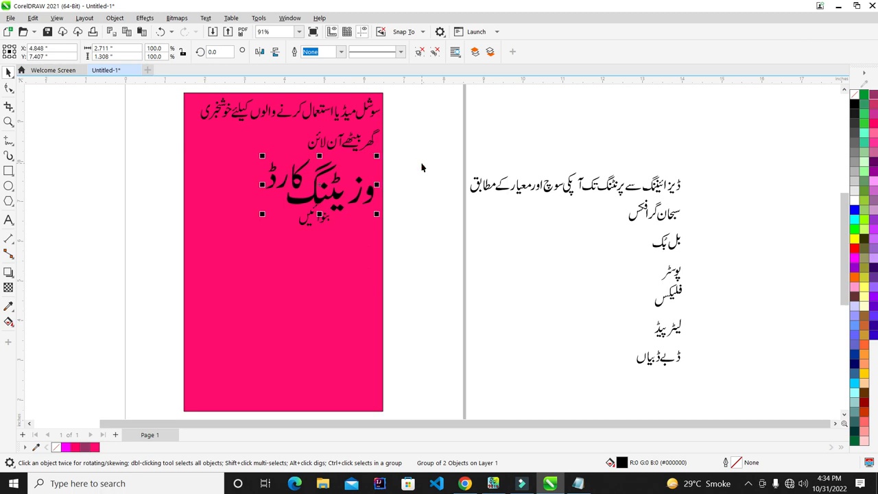
# Place the word بنوائیں below and left of centre under the enlarged وزیٹنگ کارڈ, at about X 4.344, Y 6.6 inches
pyautogui.click(420, 164)
pyautogui.moveTo(408, 183); pyautogui.dragTo(261, 272)
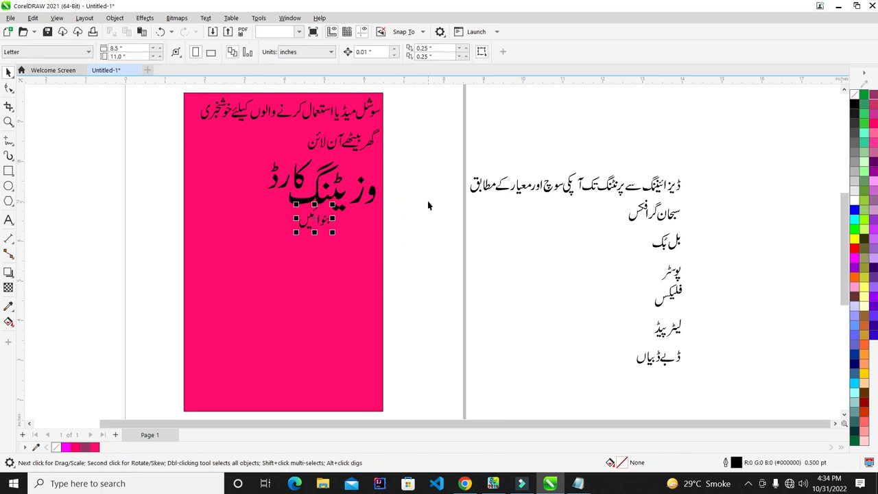
pyautogui.scroll(2, 295, 240)
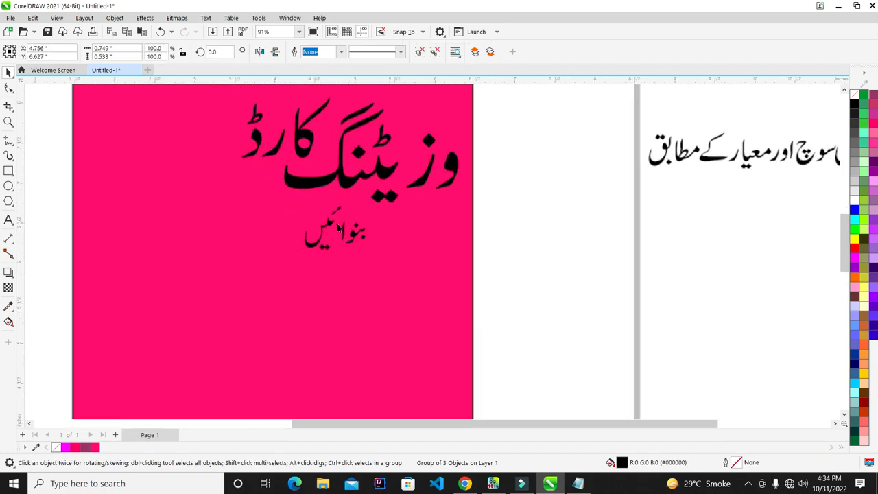
pyautogui.moveTo(338, 228); pyautogui.dragTo(296, 208)
pyautogui.scroll(-2, 310, 135)
pyautogui.click(310, 135)
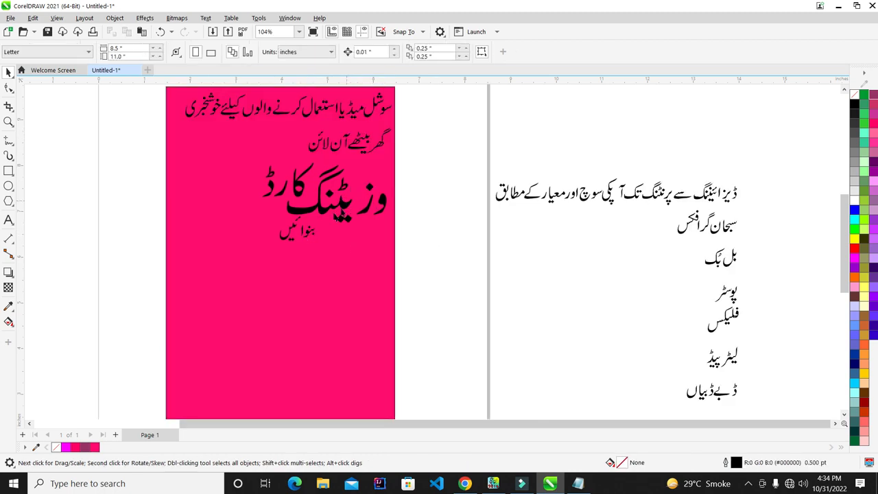
# Shift the word بنوائیں slightly further left and down, to about X 4.225, Y 6.573 inches
pyautogui.click(303, 230)
pyautogui.click(308, 232)
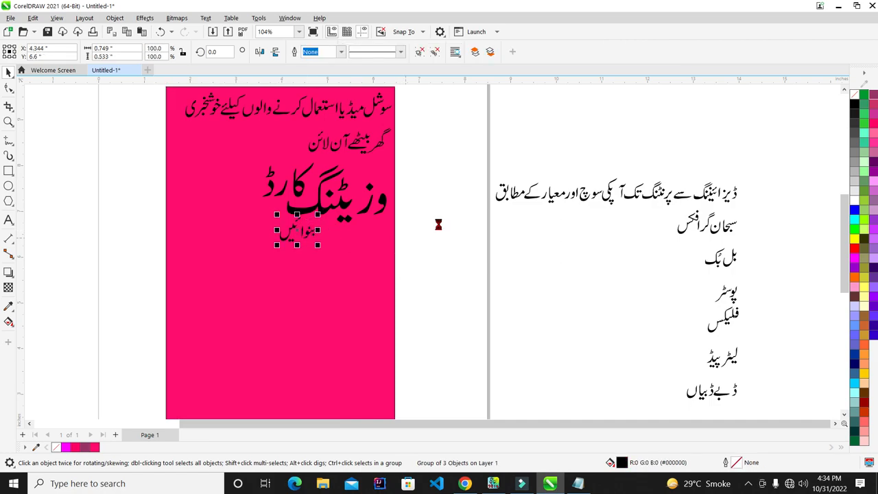
pyautogui.press('Left')
pyautogui.click(402, 228)
pyautogui.click(307, 234)
pyautogui.moveTo(307, 234); pyautogui.dragTo(302, 233)
pyautogui.click(408, 208)
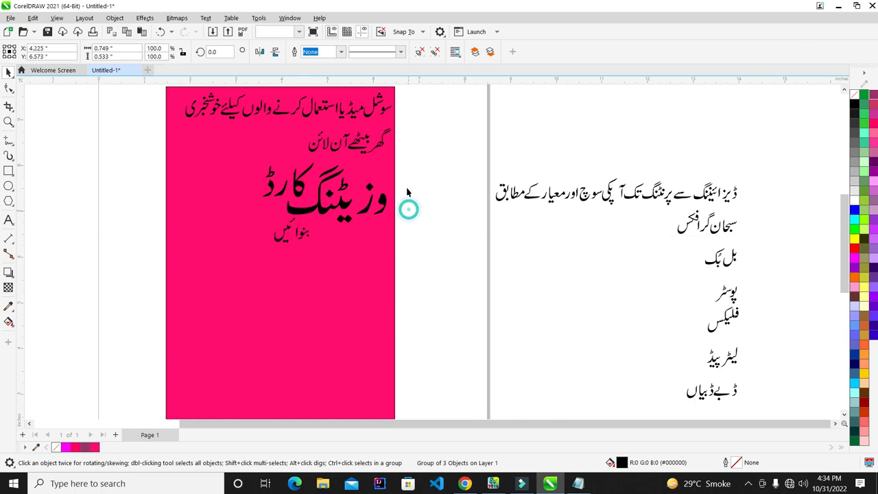
pyautogui.scroll(1, 397, 166)
pyautogui.scroll(-2, 306, 209)
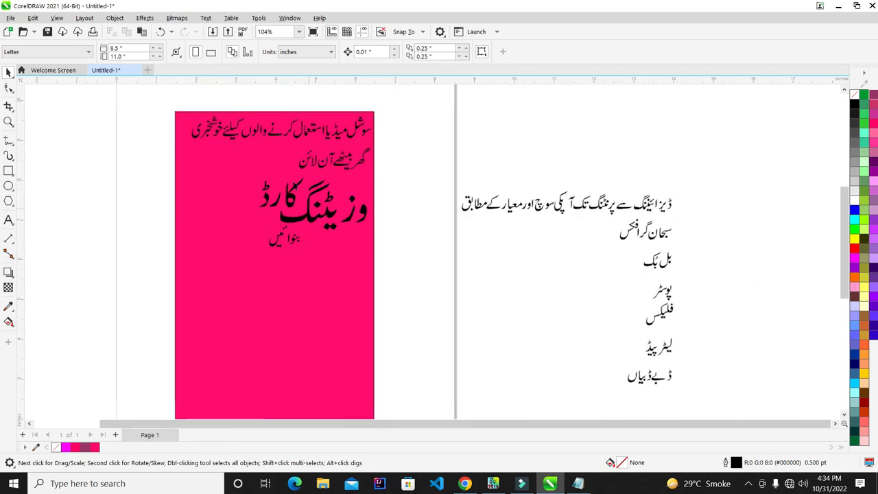
pyautogui.scroll(2, 204, 96)
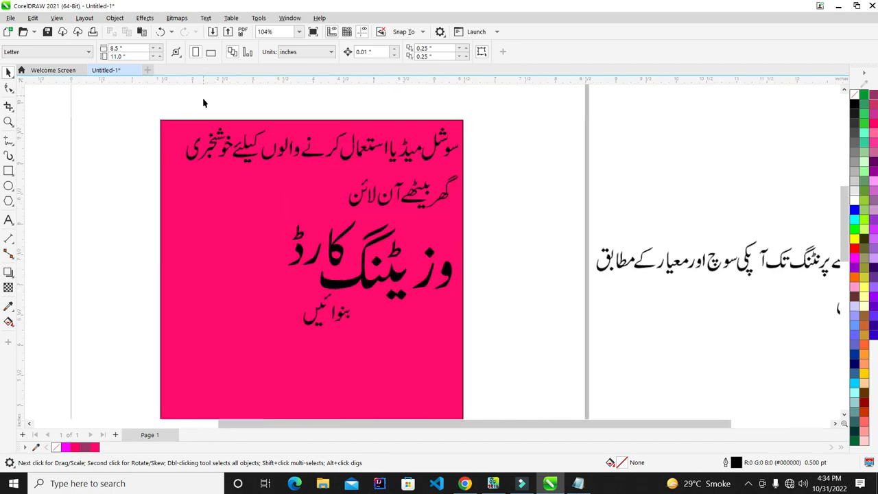
# Group the two black text lines near the top of the pink background
pyautogui.click(285, 158)
pyautogui.moveTo(539, 111); pyautogui.dragTo(116, 234)
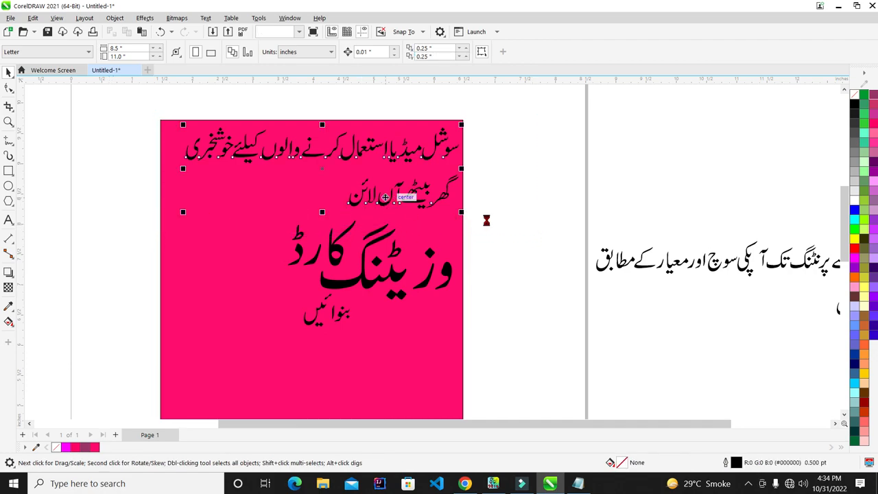
pyautogui.hotkey('ctrl', 'g')
# Enlarge the grouped top lines together with بنوائیں to about 108.3%, and move بنوائیں to about X 4.305, Y 6.527 inches
pyautogui.keyDown('shift'); pyautogui.click(344, 315); pyautogui.keyUp('shift')
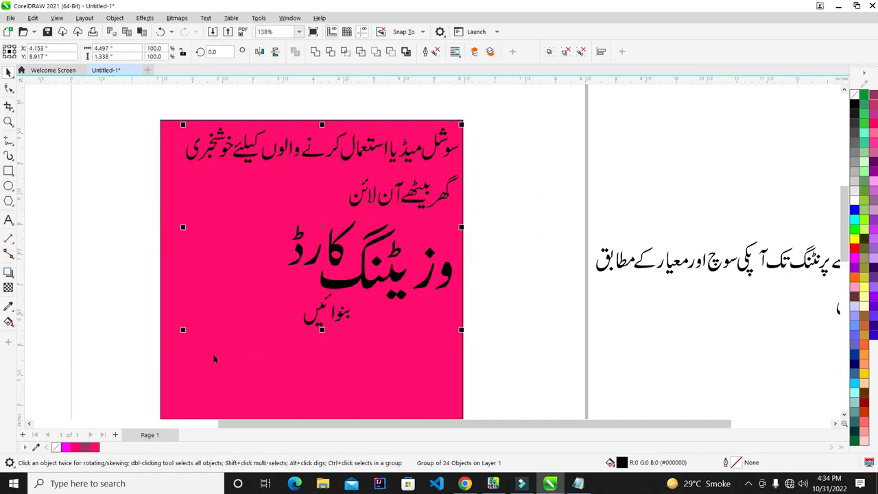
pyautogui.moveTo(182, 330); pyautogui.dragTo(162, 352)
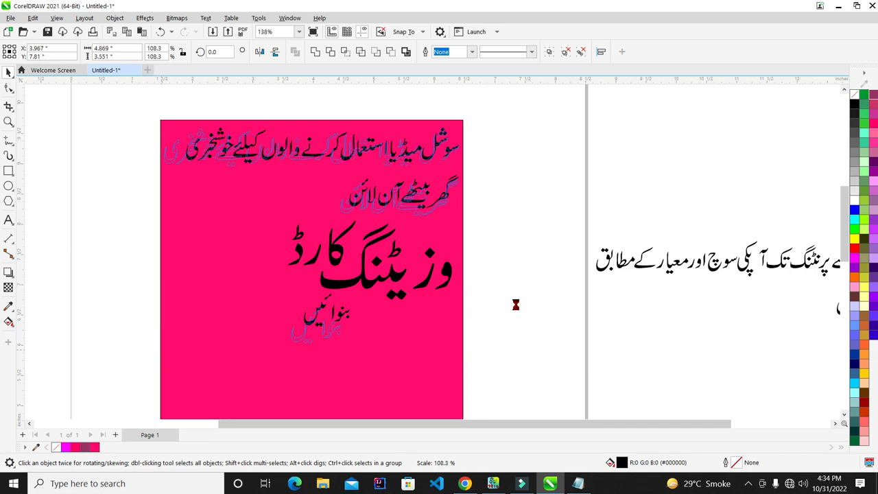
pyautogui.click(332, 331)
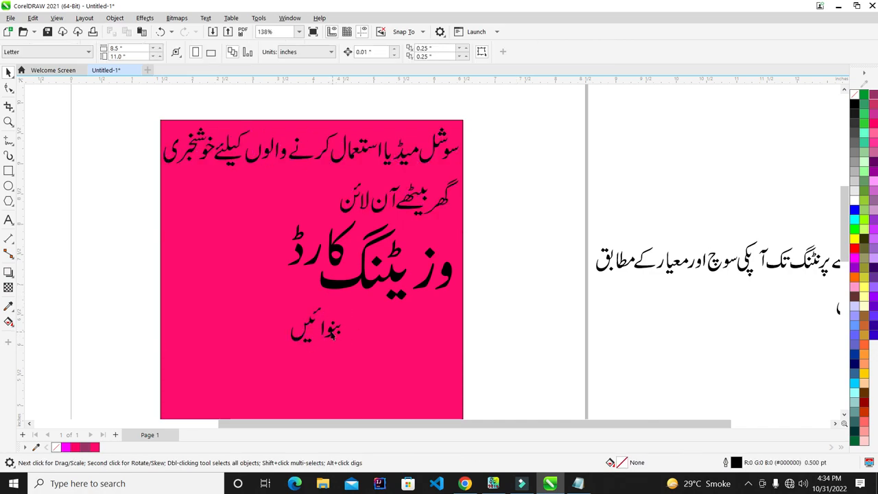
pyautogui.moveTo(333, 330); pyautogui.dragTo(349, 318)
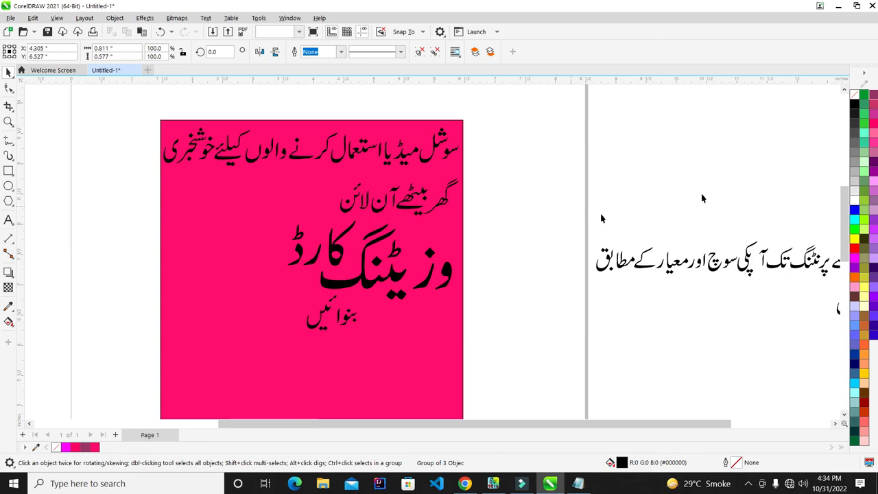
pyautogui.click(838, 5)
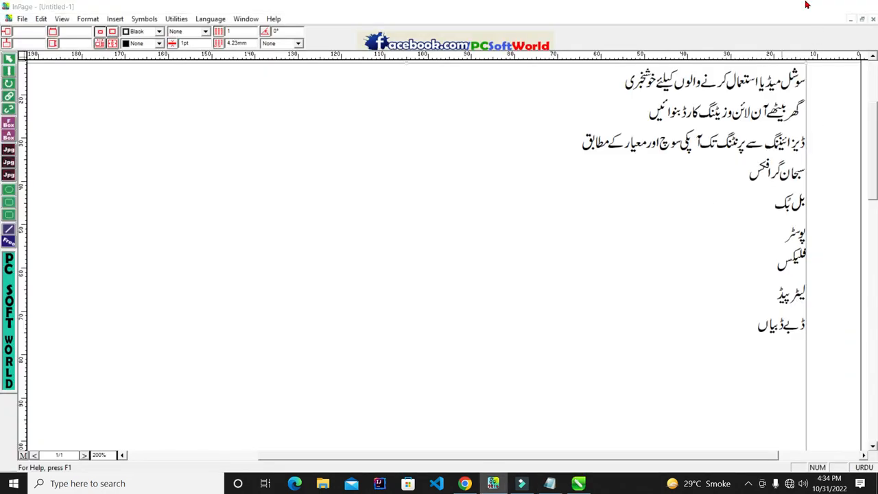
pyautogui.click(807, 6)
pyautogui.click(810, 6)
pyautogui.rightClick(567, 88)
pyautogui.click(613, 126)
pyautogui.rightClick(657, 203)
pyautogui.click(680, 240)
pyautogui.rightClick(679, 241)
pyautogui.click(686, 278)
pyautogui.rightClick(729, 318)
pyautogui.click(751, 352)
pyautogui.rightClick(751, 353)
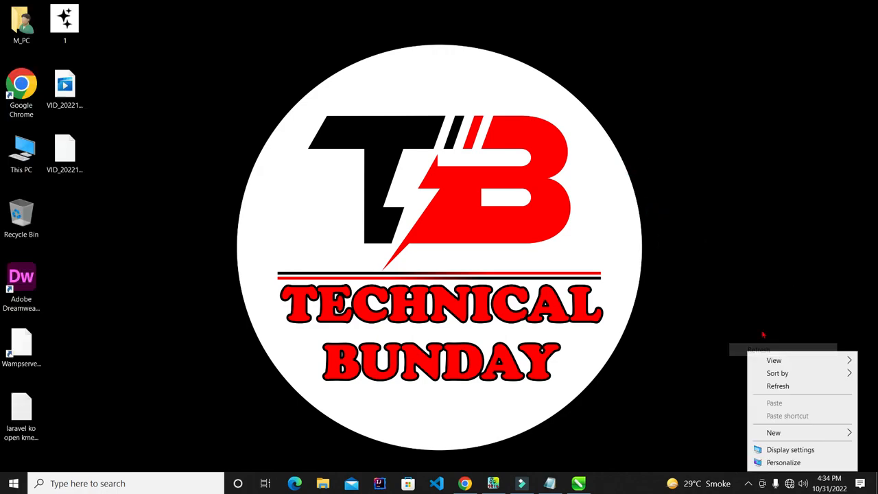
pyautogui.click(782, 388)
pyautogui.click(578, 483)
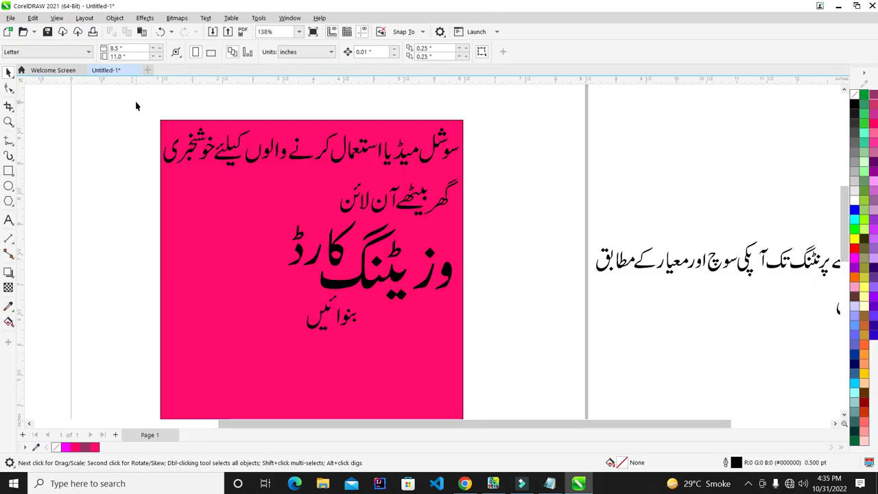
# Centre the grouped top lines horizontally on the pink background
pyautogui.moveTo(124, 104); pyautogui.dragTo(482, 233)
pyautogui.keyDown('shift'); pyautogui.click(433, 328); pyautogui.keyUp('shift')
pyautogui.press('c')
pyautogui.click(512, 237)
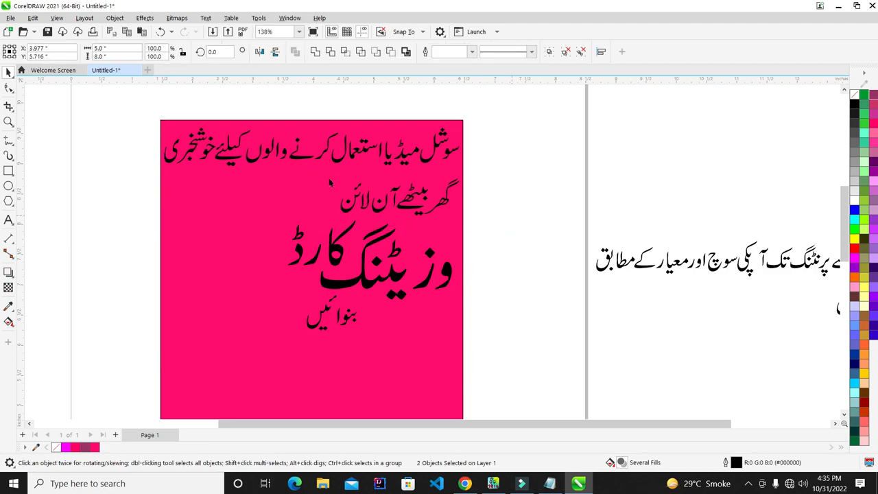
# Shrink the grouped top lines together with بنوائیں about their centre to an overall width of about 4.357 inches
pyautogui.moveTo(500, 112); pyautogui.dragTo(110, 228)
pyautogui.click(347, 321)
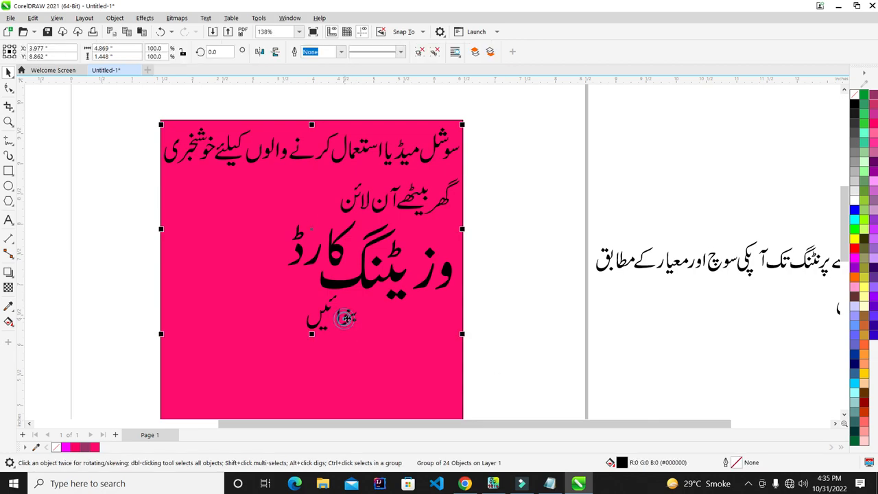
pyautogui.moveTo(462, 125)
pyautogui.mouseDown()
pyautogui.moveTo(469, 130)
pyautogui.moveTo(463, 121)
pyautogui.moveTo(449, 133)
pyautogui.mouseUp()
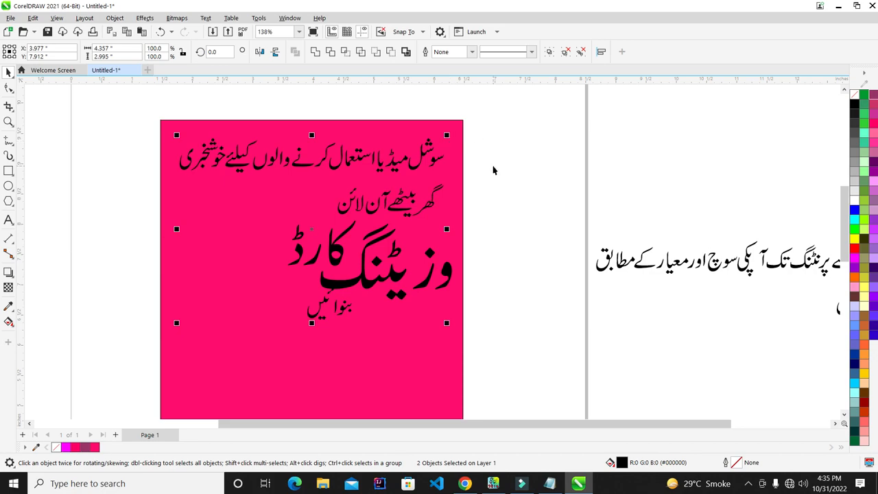
pyautogui.click(490, 166)
# Nudge the grouped top lines up to about Y 8.902 inches
pyautogui.click(415, 162)
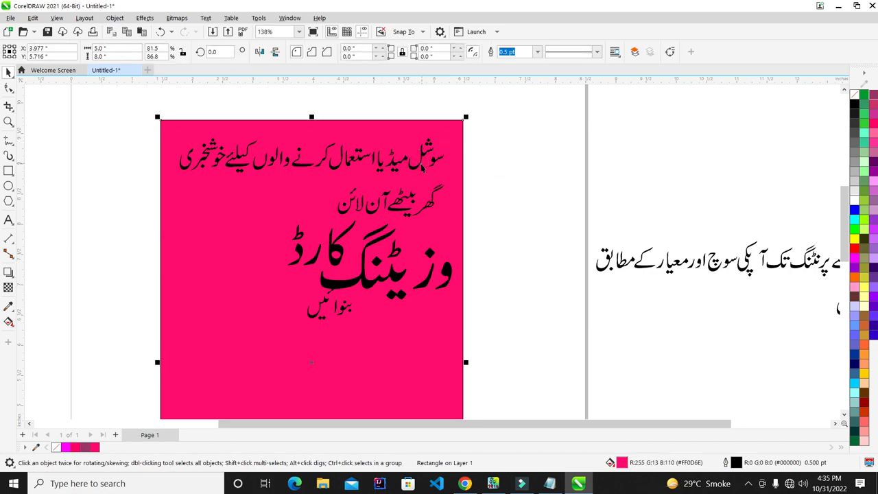
pyautogui.click(420, 164)
pyautogui.press('Up')
pyautogui.press('Up')
pyautogui.press('Up')
pyautogui.press('Up')
pyautogui.press('Up')
pyautogui.press('Up')
pyautogui.press('Up')
pyautogui.press('Up')
pyautogui.press('Up')
pyautogui.press('Up')
pyautogui.press('Up')
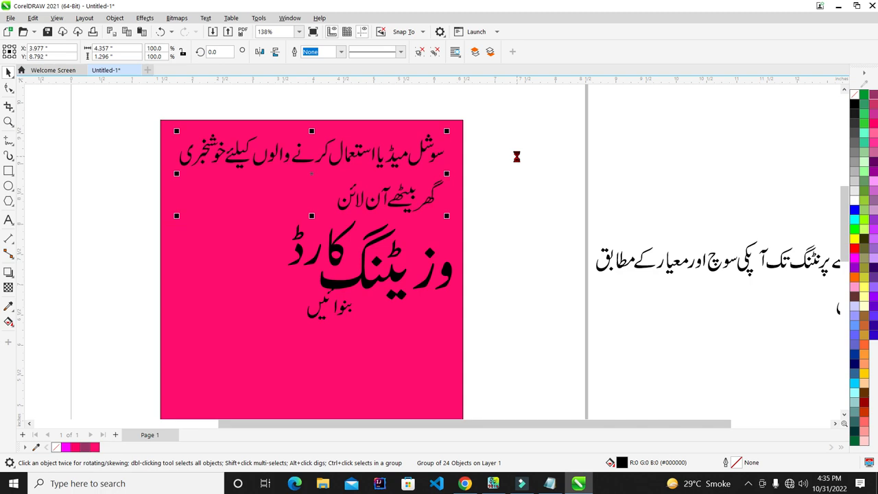
pyautogui.click(506, 164)
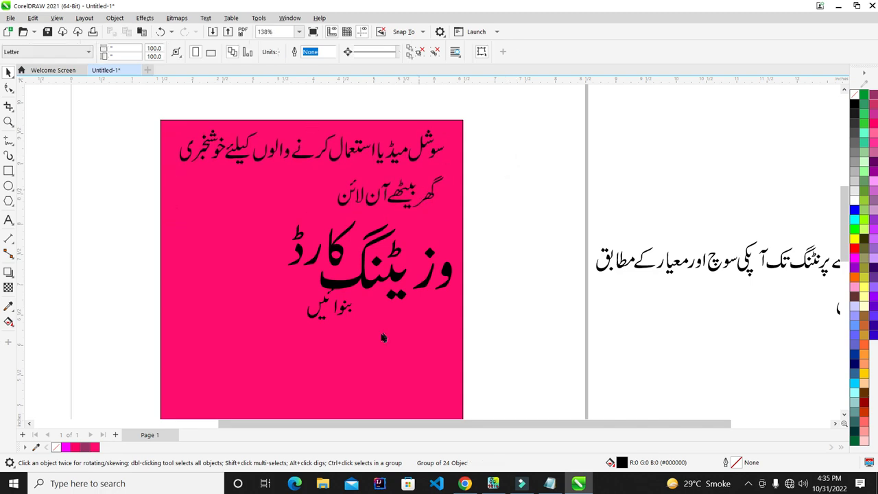
# Nudge the word بنوائیں slightly down, clear of the large وزیٹنگ کارڈ
pyautogui.click(339, 306)
pyautogui.press('Down')
pyautogui.press('Down')
pyautogui.press('Down')
pyautogui.press('Down')
pyautogui.press('Down')
pyautogui.press('Down')
pyautogui.press('Down')
pyautogui.press('Down')
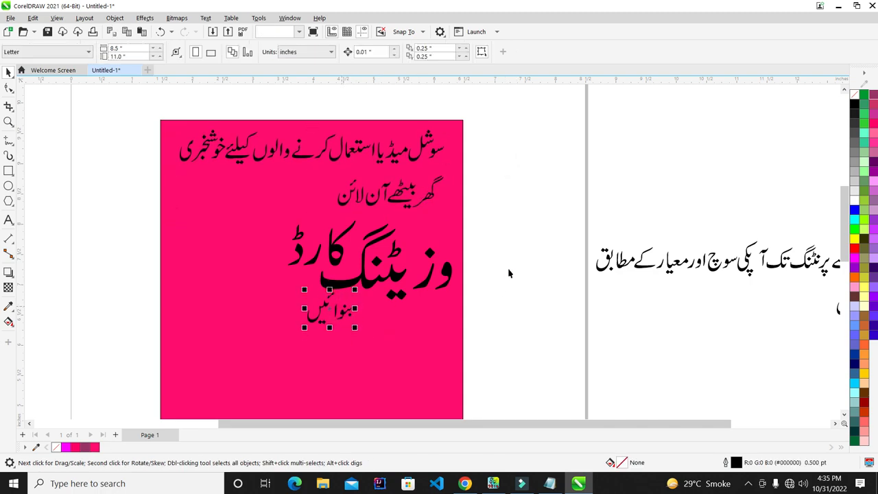
pyautogui.click(507, 268)
# Fill the grouped top lines with yellow and add an 8 pt outline that scales with the object and sits behind the fill
pyautogui.click(427, 194)
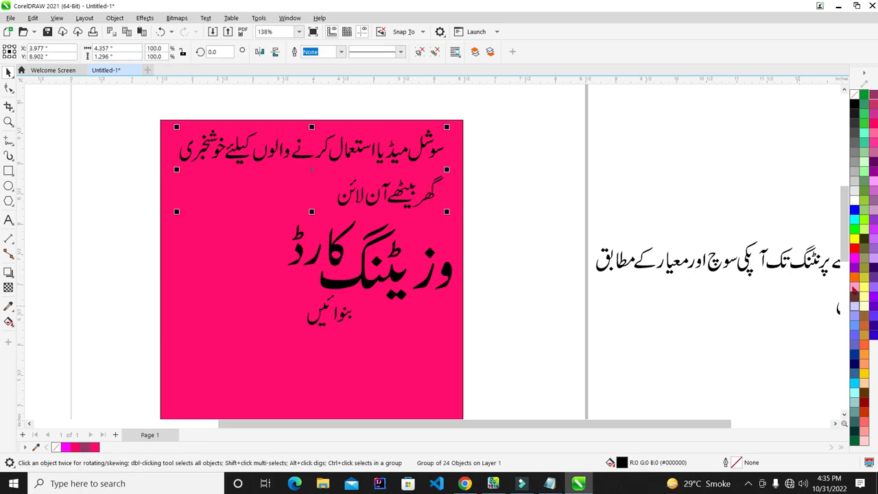
pyautogui.click(855, 238)
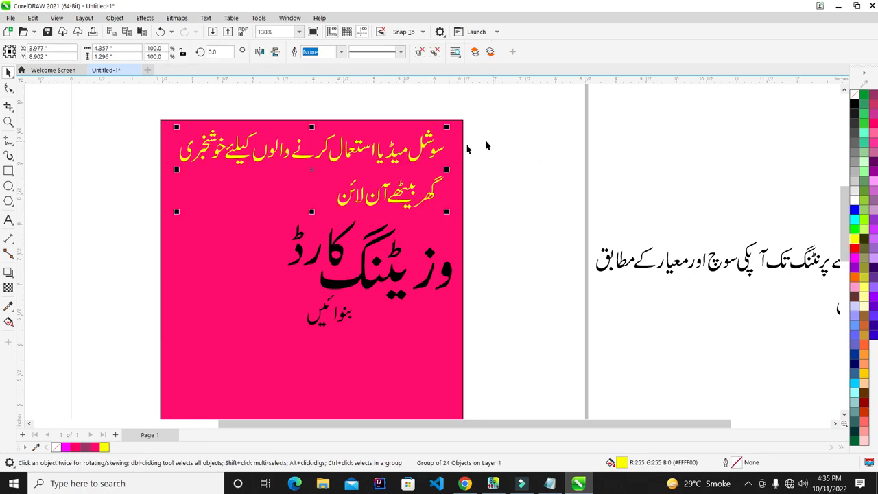
pyautogui.press('F12')
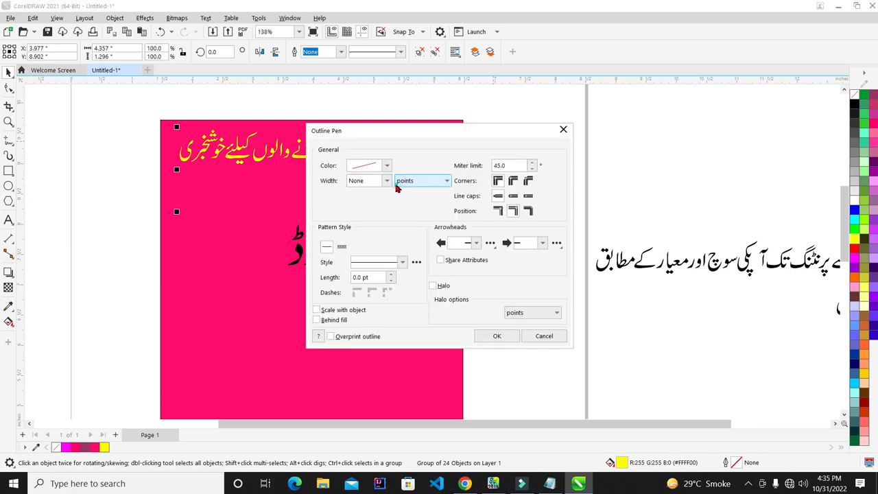
pyautogui.click(387, 181)
pyautogui.click(355, 311)
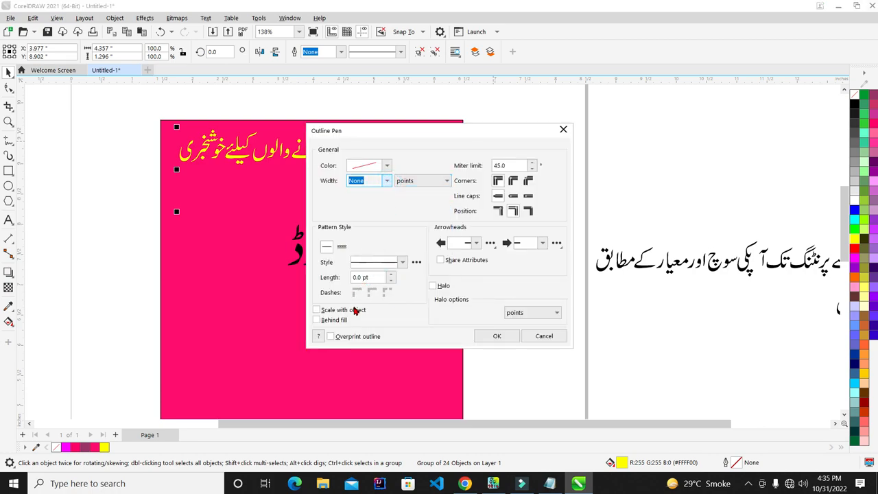
pyautogui.click(343, 309)
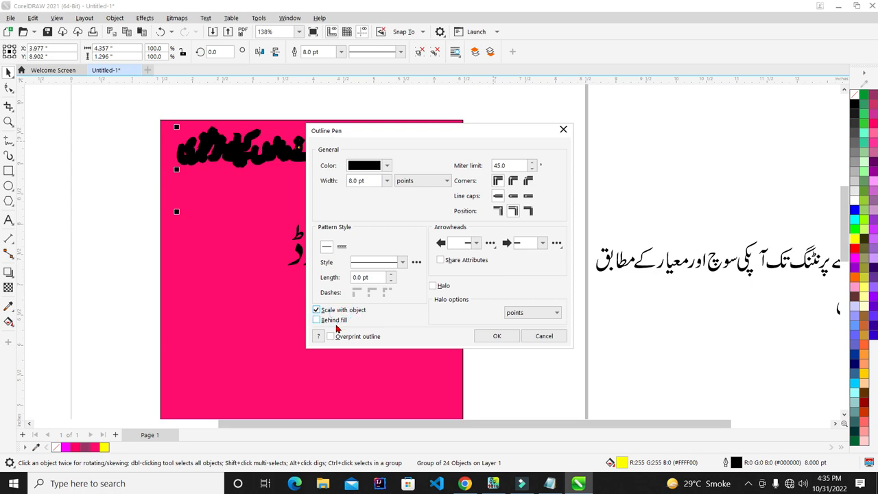
pyautogui.click(339, 321)
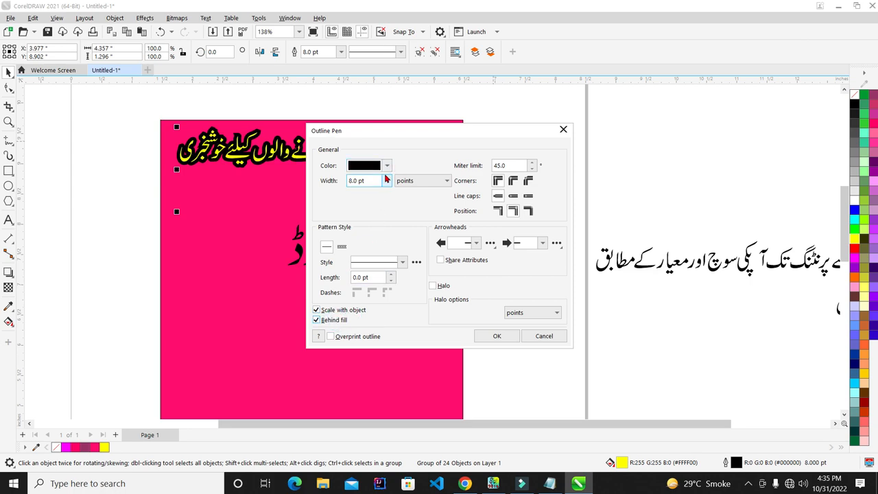
# Give the top lines' outline round corners and round line caps, and colour it red (#FF0000)
pyautogui.click(515, 198)
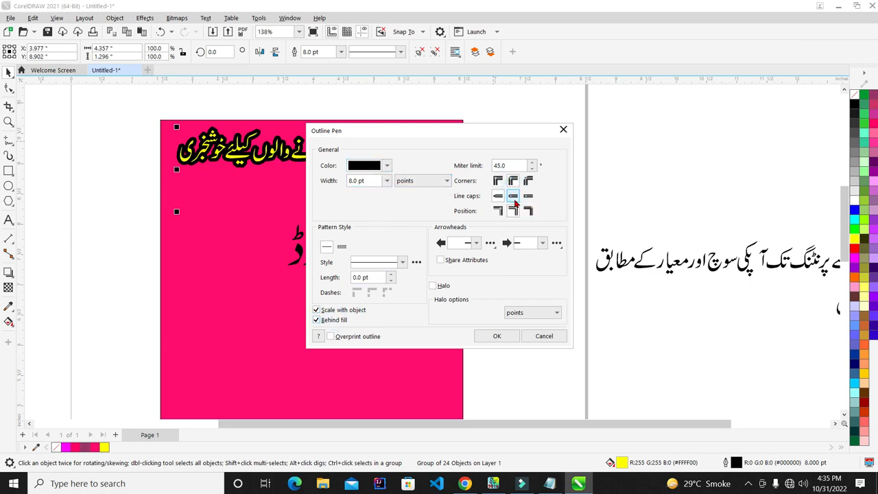
pyautogui.click(389, 165)
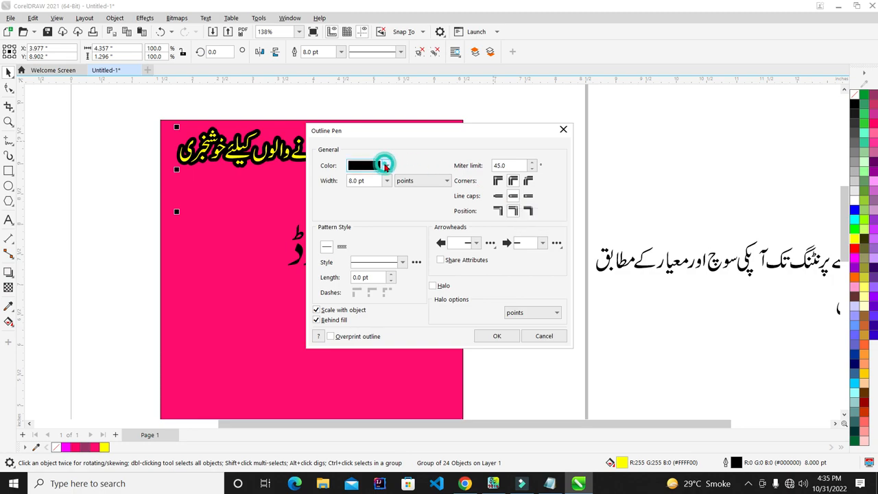
pyautogui.click(455, 151)
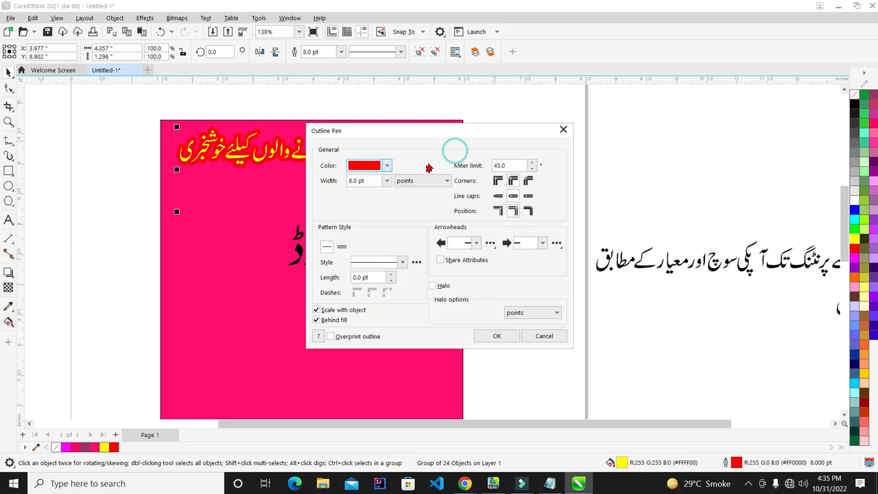
pyautogui.click(388, 167)
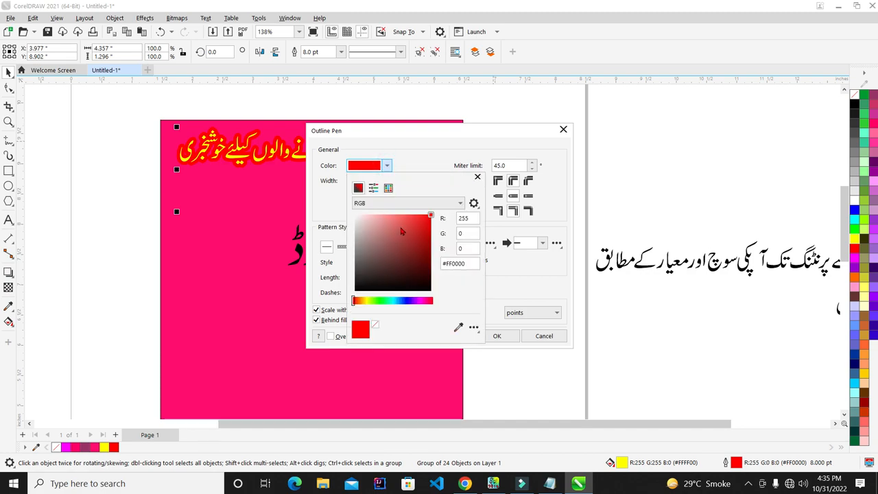
pyautogui.click(404, 151)
# Set the red outline's width to 4 pt and apply the outline settings
pyautogui.click(387, 180)
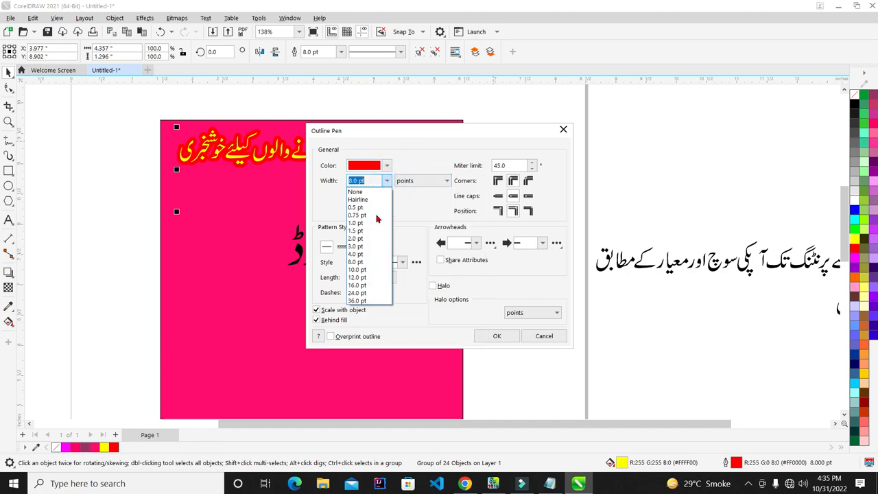
pyautogui.click(369, 253)
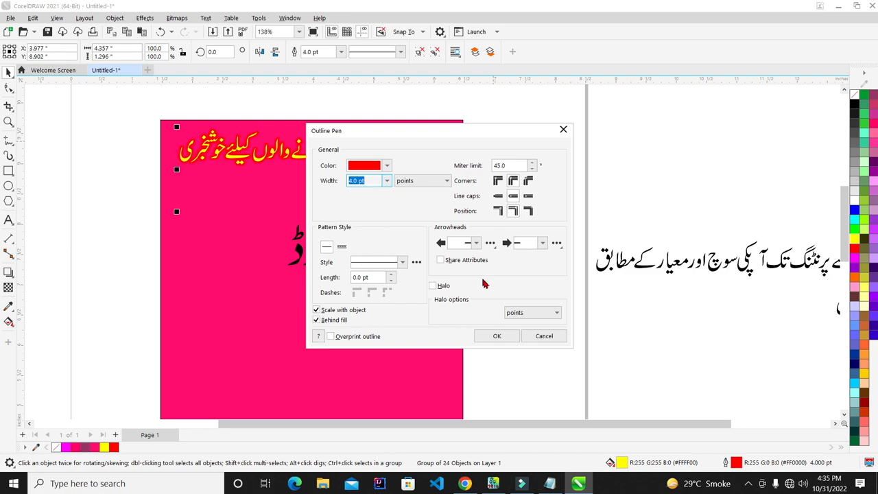
pyautogui.click(497, 336)
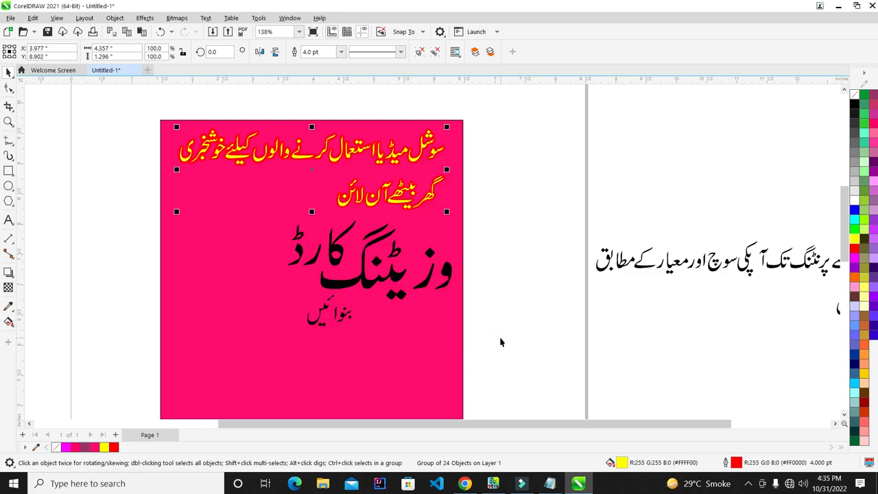
# Duplicate the yellow top lines slightly below the original, at about X 4.018, Y 8.713 inches
pyautogui.scroll(1, 462, 154)
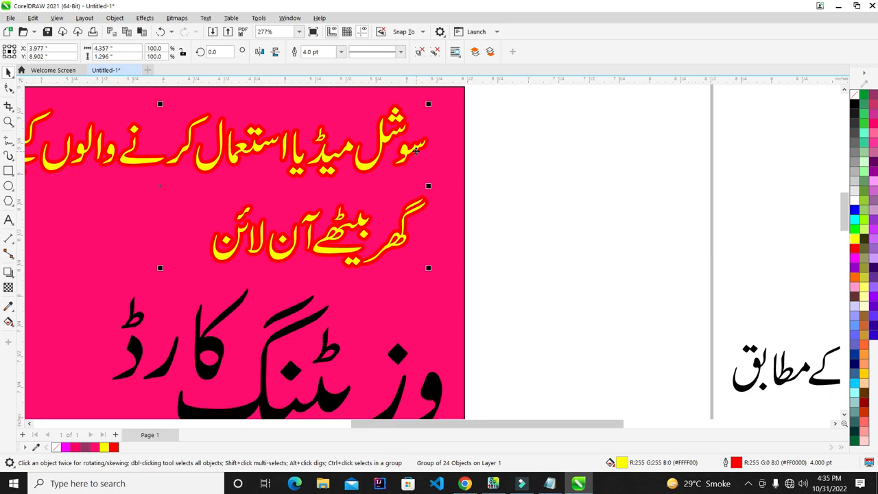
pyautogui.scroll(1, 415, 151)
pyautogui.moveTo(415, 151); pyautogui.dragTo(415, 183)
# Set the duplicate's outline width to 10 pt and colour that outline white
pyautogui.press('F12')
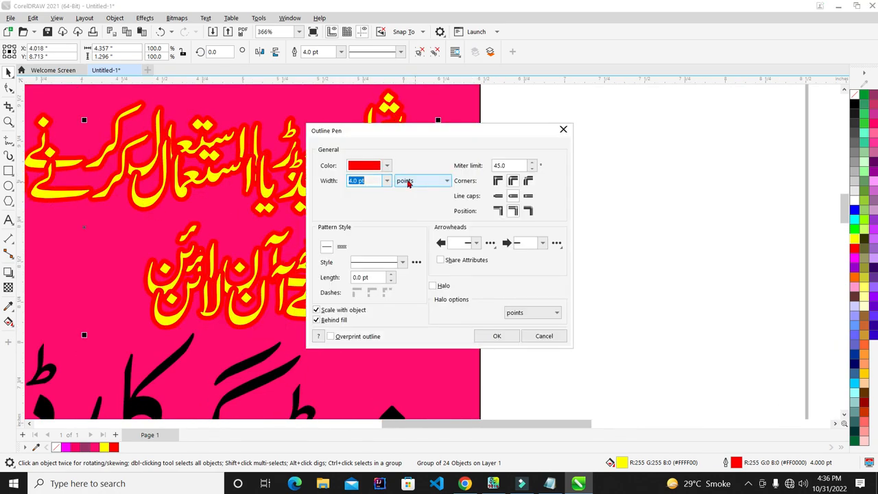
pyautogui.click(388, 181)
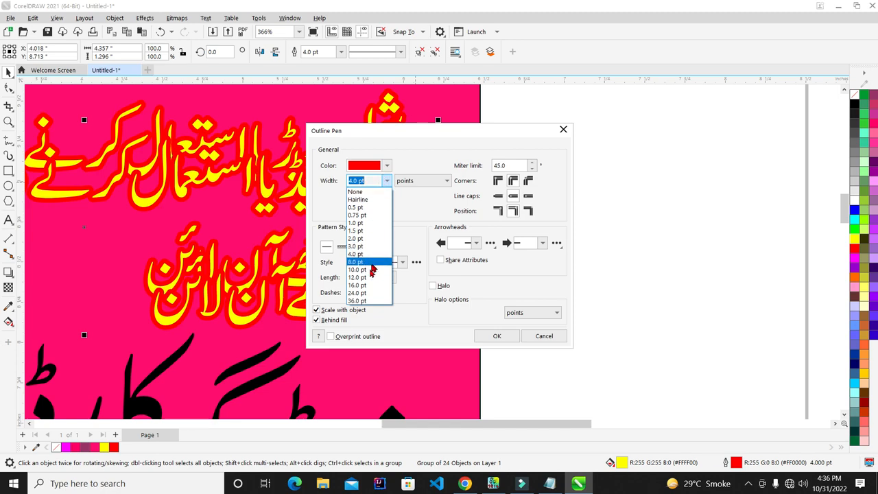
pyautogui.click(373, 269)
pyautogui.click(489, 336)
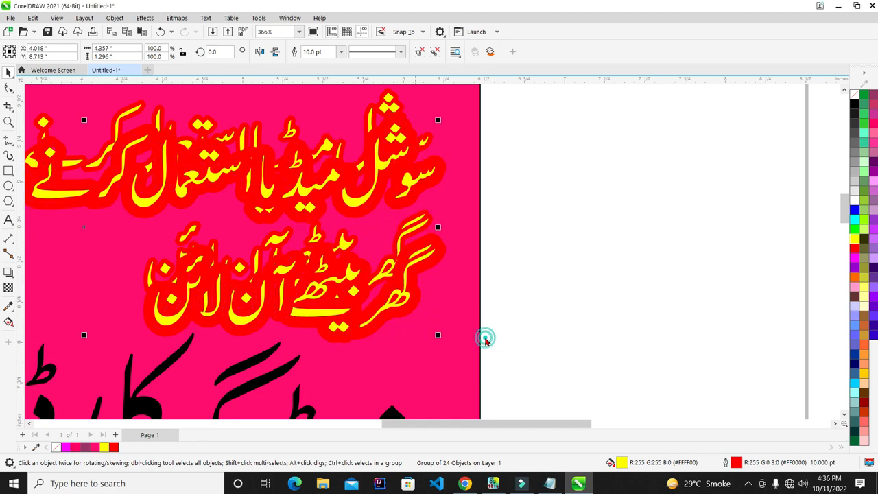
pyautogui.rightClick(853, 204)
pyautogui.click(848, 211)
pyautogui.click(533, 166)
# Bring the original red-outlined top lines in front of the white-outlined copy
pyautogui.click(389, 101)
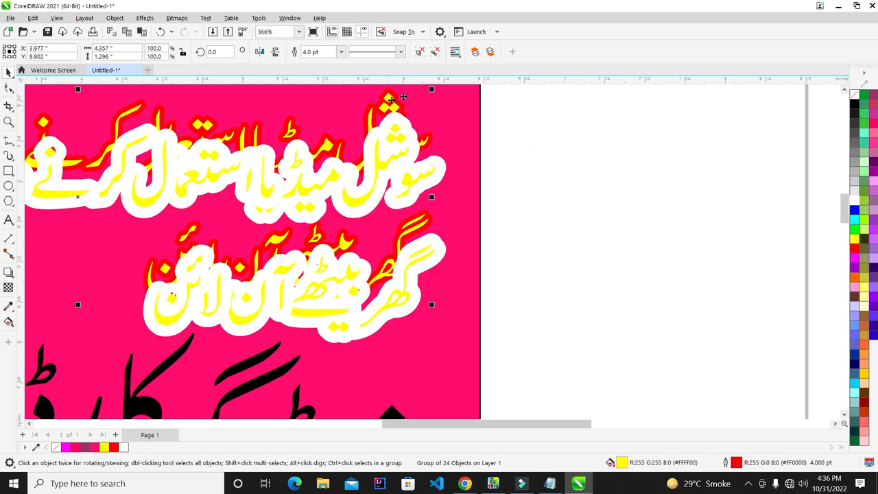
pyautogui.hotkey('shift', 'pageup')
pyautogui.click(581, 151)
# Align the white-outlined copy with the red-outlined top lines by their horizontal and vertical centres
pyautogui.click(397, 330)
pyautogui.click(391, 302)
pyautogui.keyDown('shift'); pyautogui.click(391, 277); pyautogui.keyUp('shift')
pyautogui.press('c')
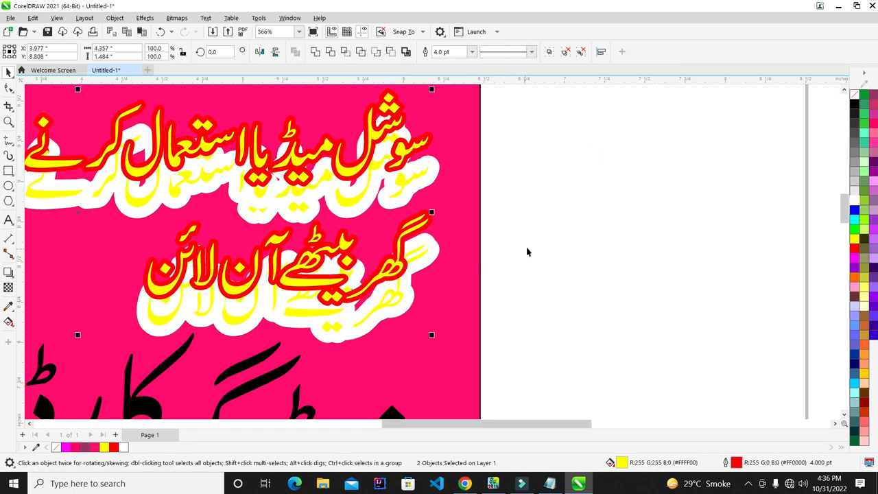
pyautogui.press('e')
pyautogui.click(528, 251)
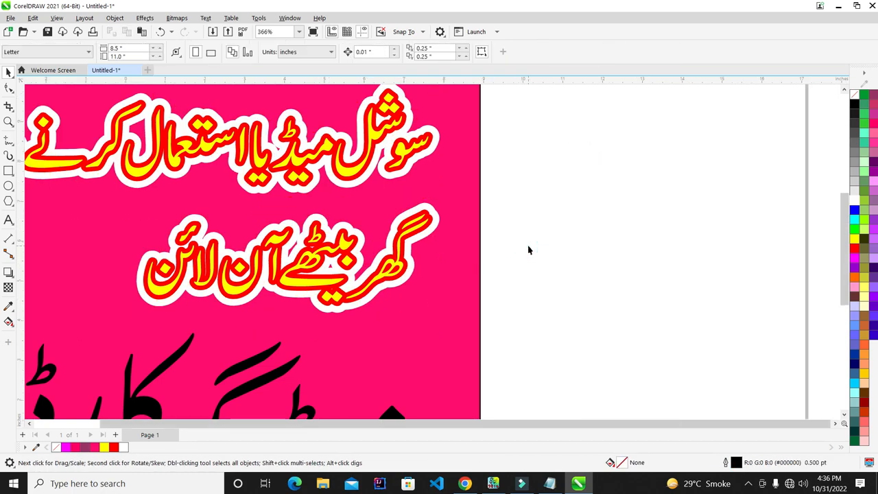
pyautogui.press('F4')
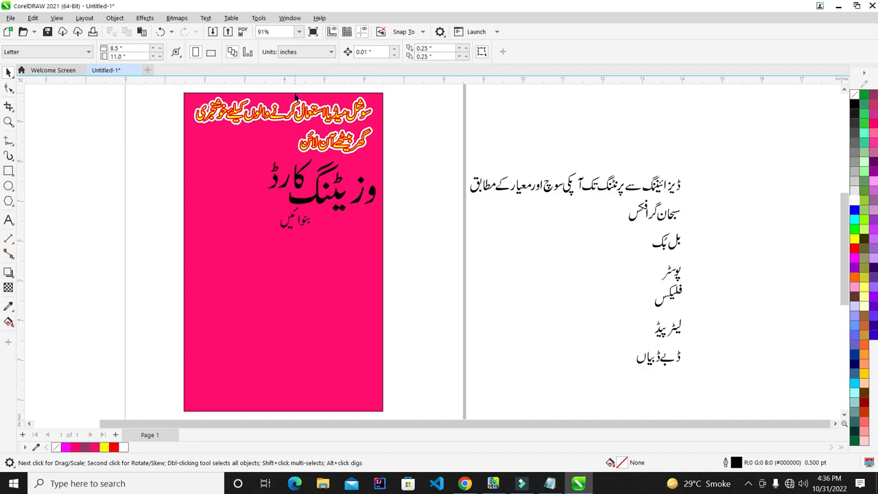
pyautogui.scroll(2, 283, 100)
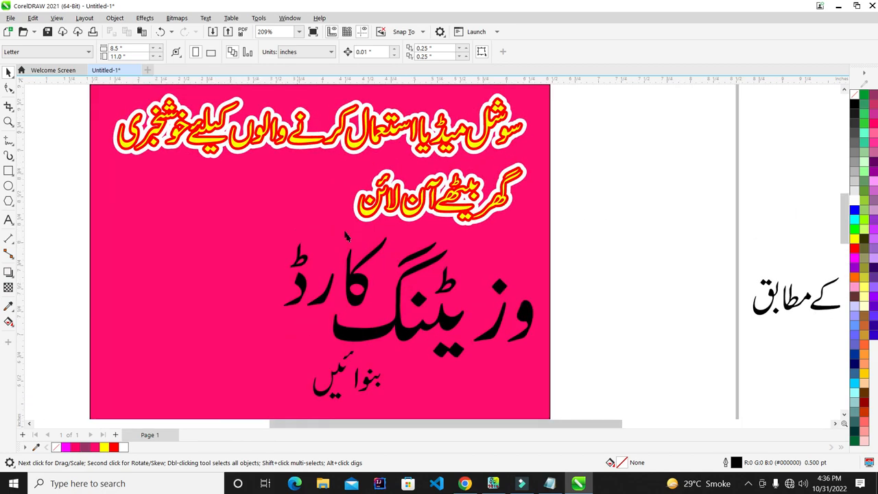
pyautogui.scroll(-1, 354, 291)
pyautogui.scroll(1, 373, 149)
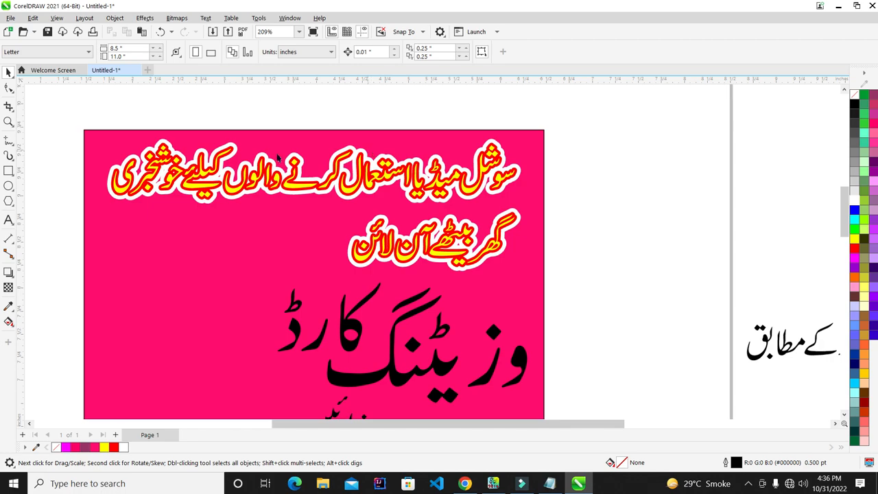
pyautogui.scroll(1, 276, 153)
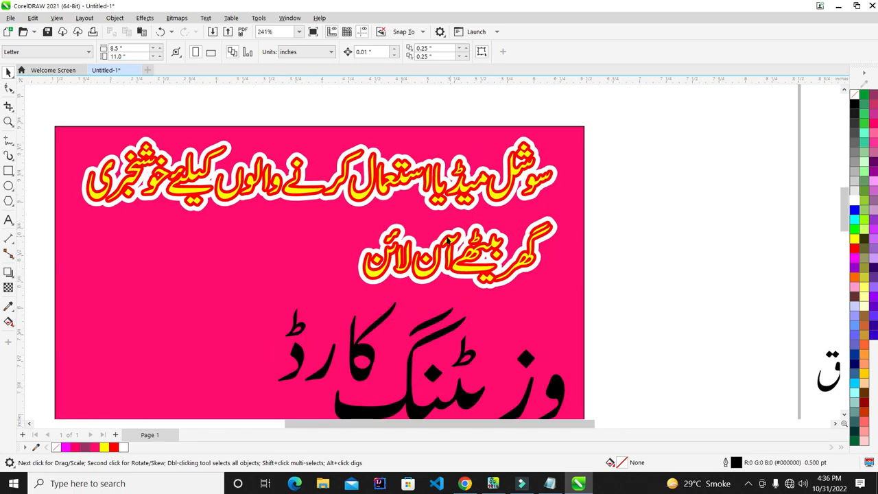
pyautogui.click(91, 204)
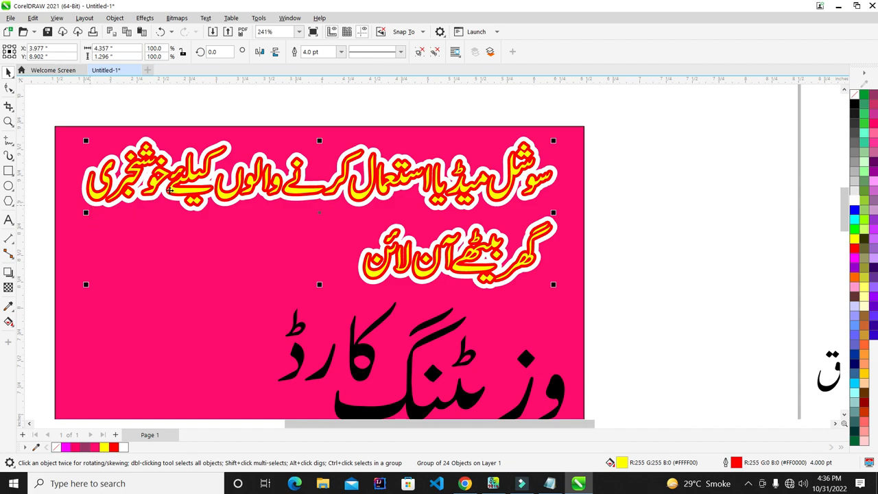
pyautogui.moveTo(319, 213); pyautogui.dragTo(320, 237)
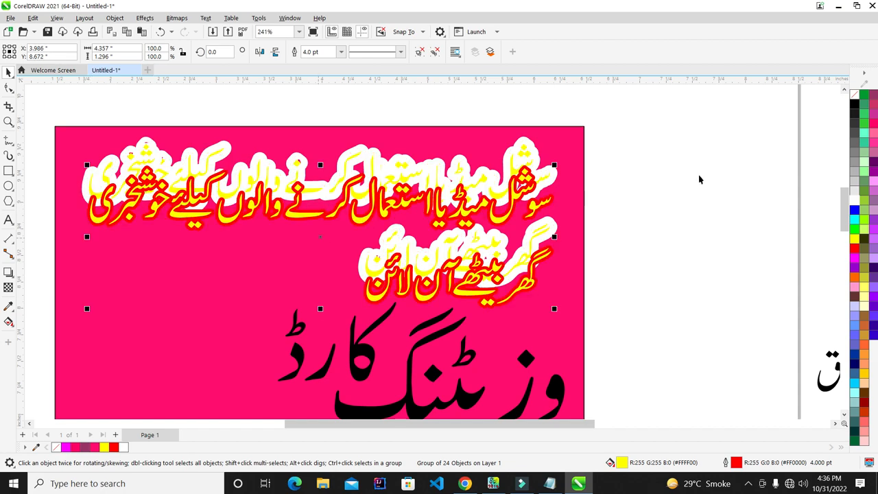
pyautogui.click(645, 161)
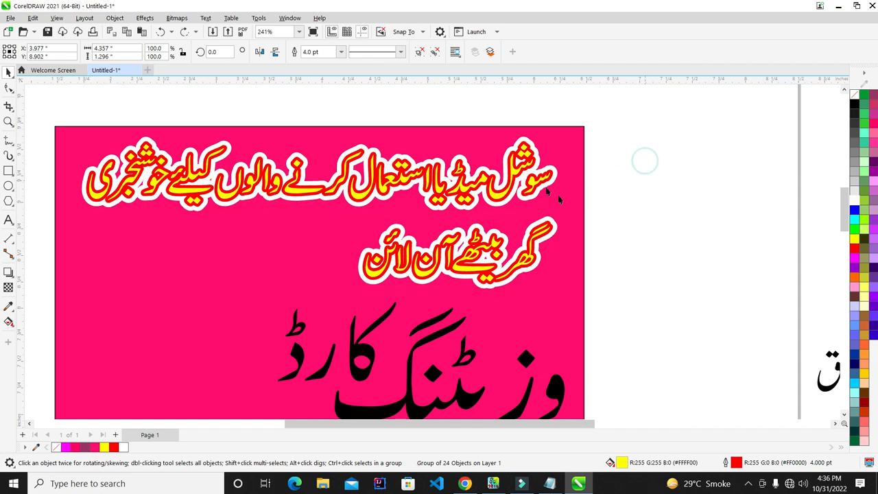
# Move the red-outlined top lines aside to about X 4.384, Y 8.701 inches and give the white-outlined copy a black drop shadow, opacity 50, feather 15
pyautogui.click(529, 274)
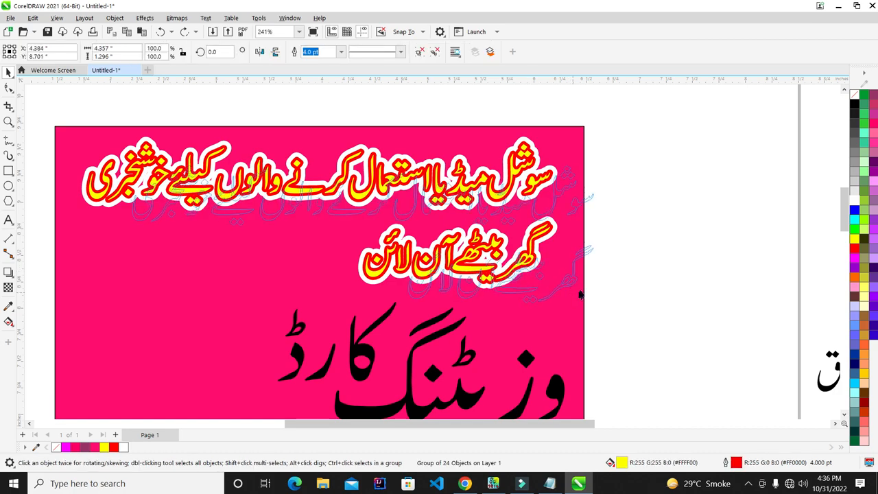
pyautogui.moveTo(530, 274); pyautogui.dragTo(613, 283)
pyautogui.click(524, 168)
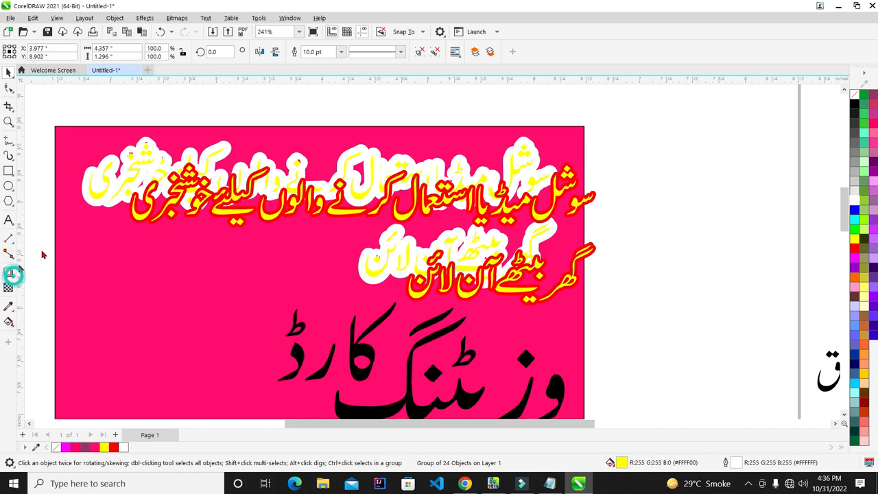
pyautogui.click(8, 272)
pyautogui.moveTo(170, 211); pyautogui.dragTo(574, 223)
pyautogui.scroll(4, 576, 226)
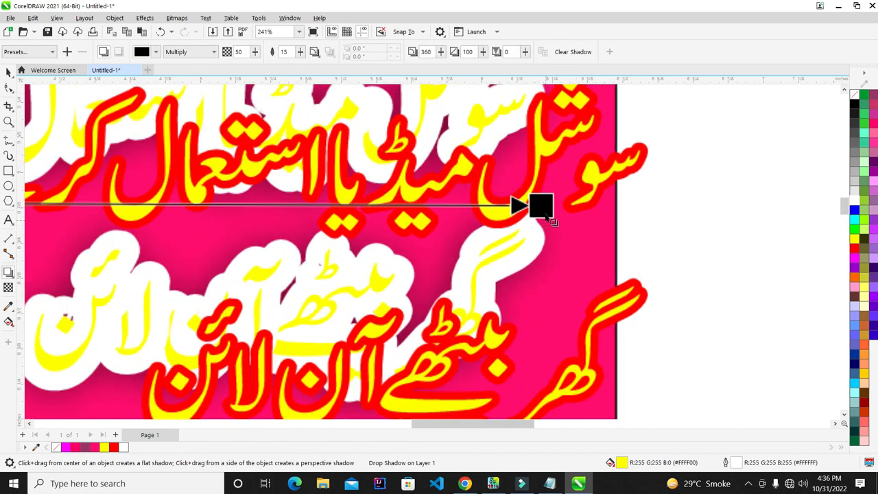
pyautogui.moveTo(541, 206); pyautogui.dragTo(546, 199)
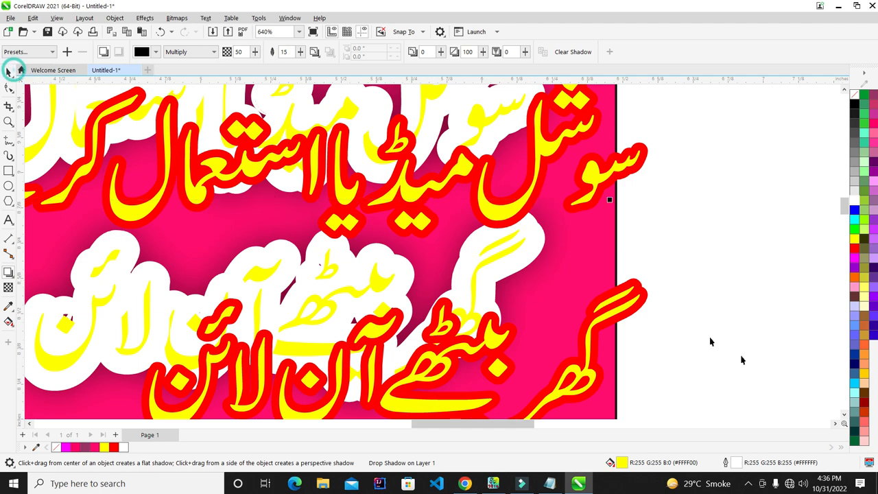
# Realign the red-outlined top lines over the shadowed white-outlined copy by their horizontal and vertical centres
pyautogui.click(9, 72)
pyautogui.click(505, 247)
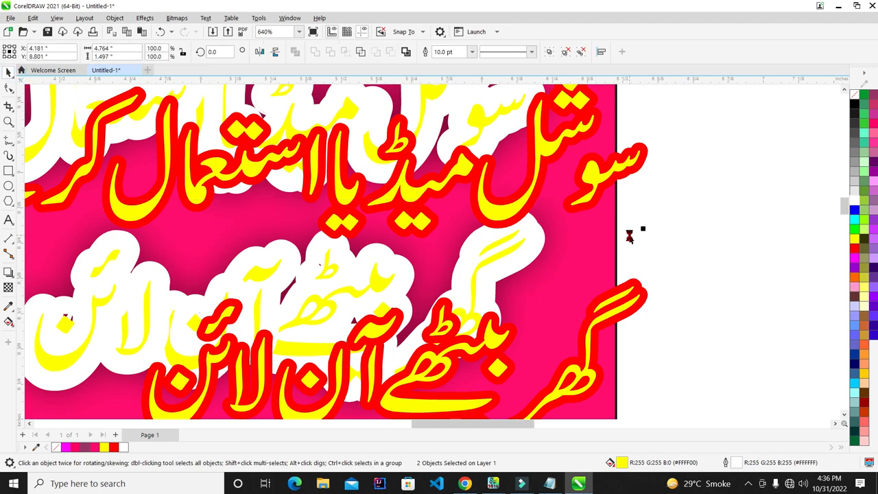
pyautogui.click(617, 240)
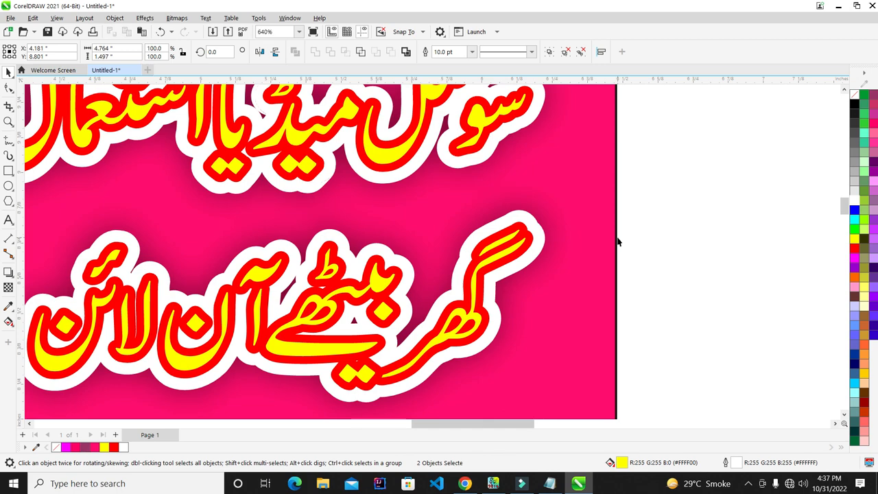
# Give the large black heading وزیٹنگ کارڈ an 8 pt outline behind the fill that scales with the object and has rounded line caps
pyautogui.press('F4')
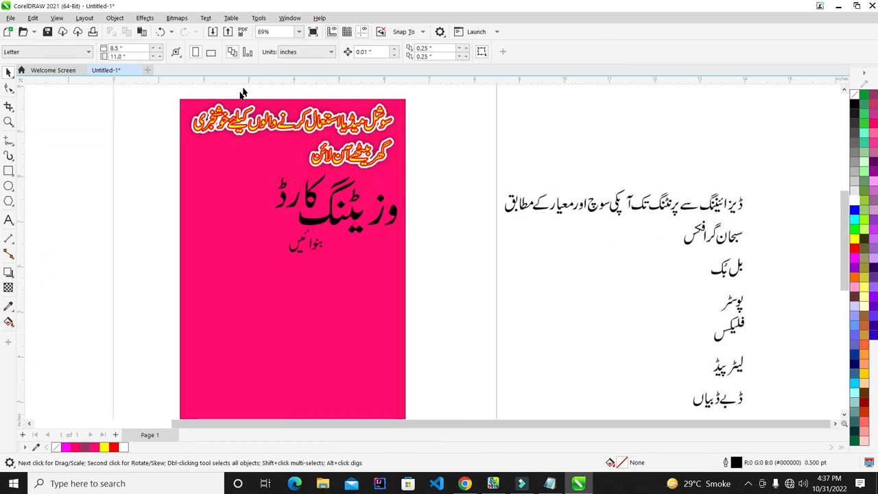
pyautogui.scroll(2, 237, 95)
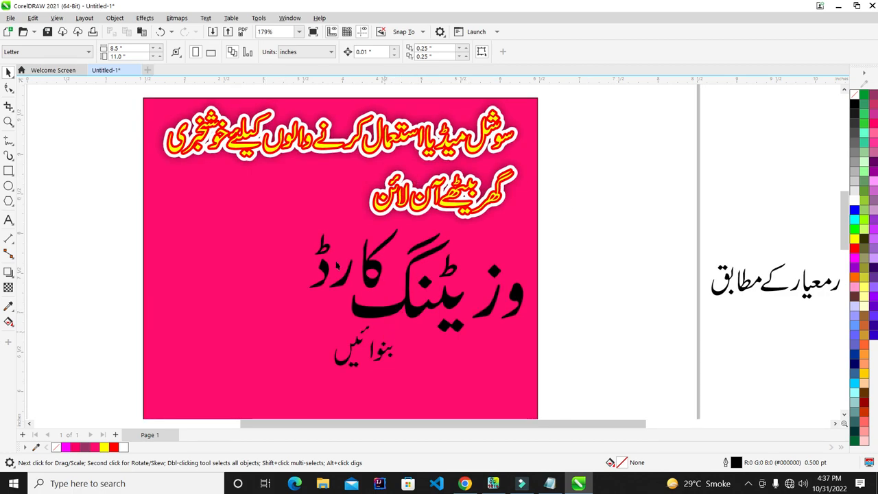
pyautogui.scroll(-1, 500, 294)
pyautogui.click(511, 278)
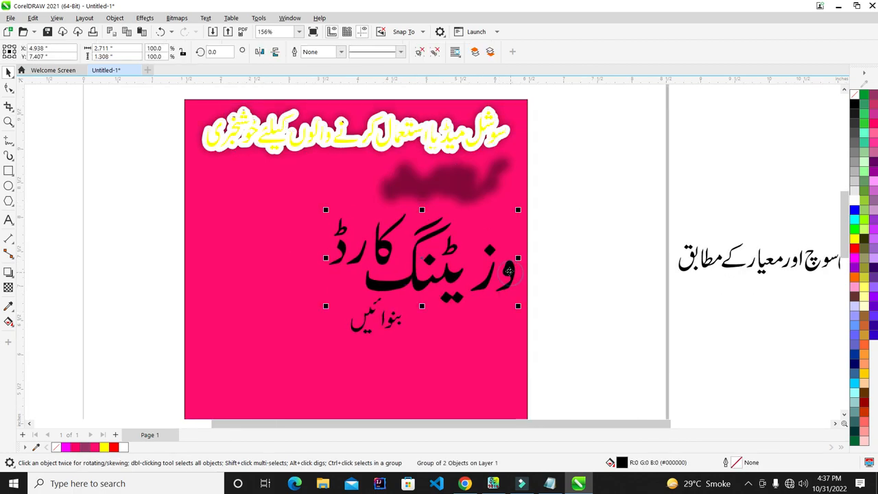
pyautogui.press('F12')
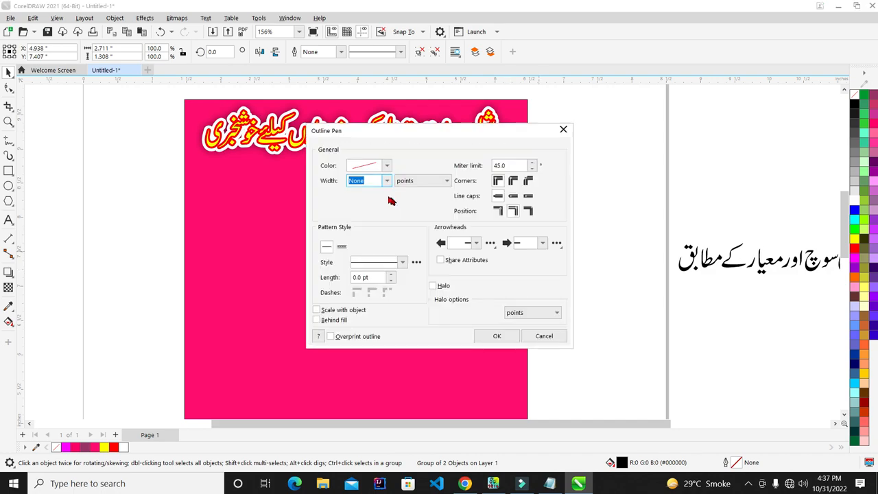
pyautogui.click(386, 180)
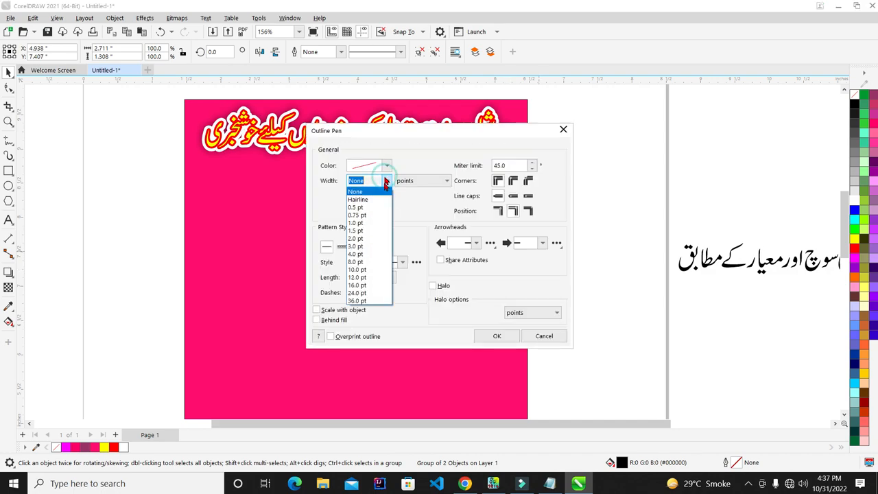
pyautogui.click(371, 270)
pyautogui.click(323, 322)
pyautogui.click(318, 309)
pyautogui.click(513, 195)
pyautogui.moveTo(468, 140); pyautogui.dragTo(715, 109)
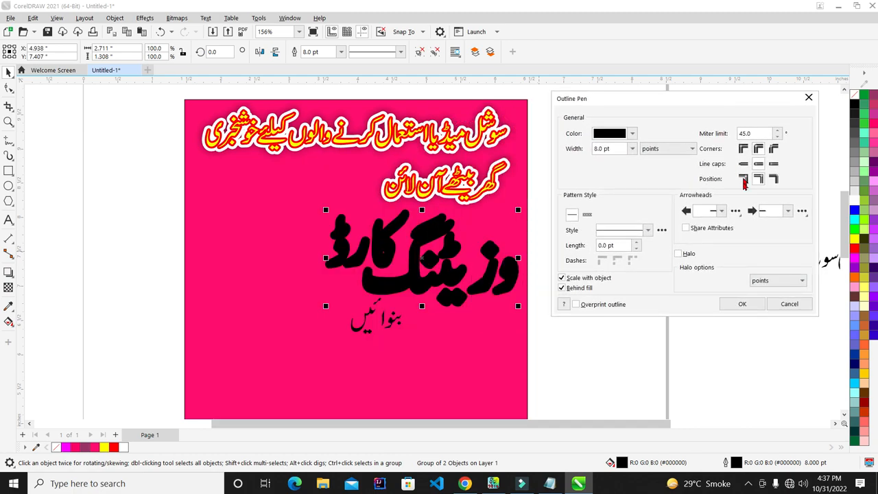
# Colour the large heading's outline white and apply the outline settings
pyautogui.click(631, 135)
pyautogui.moveTo(653, 219); pyautogui.dragTo(600, 183)
pyautogui.click(674, 126)
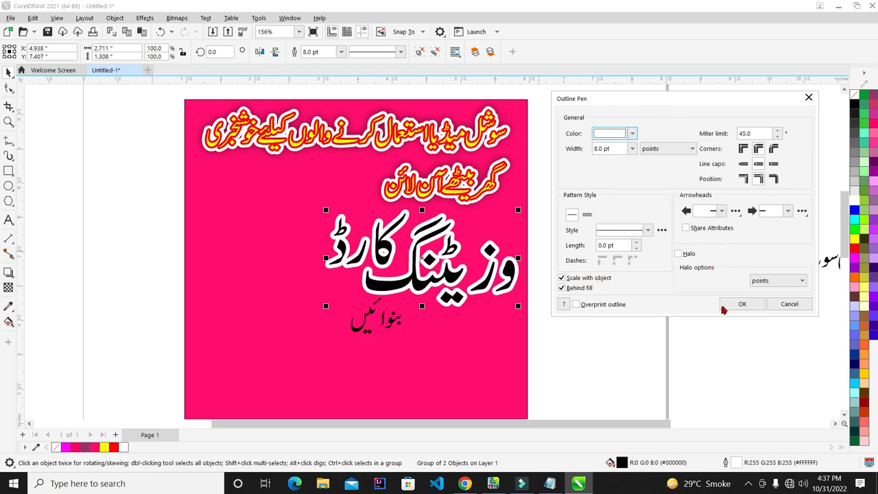
pyautogui.click(739, 304)
pyautogui.click(570, 262)
# Give the small word بنوائیں below the heading a 4 pt outline behind the fill that scales with the object
pyautogui.scroll(-2, 362, 216)
pyautogui.scroll(2, 376, 319)
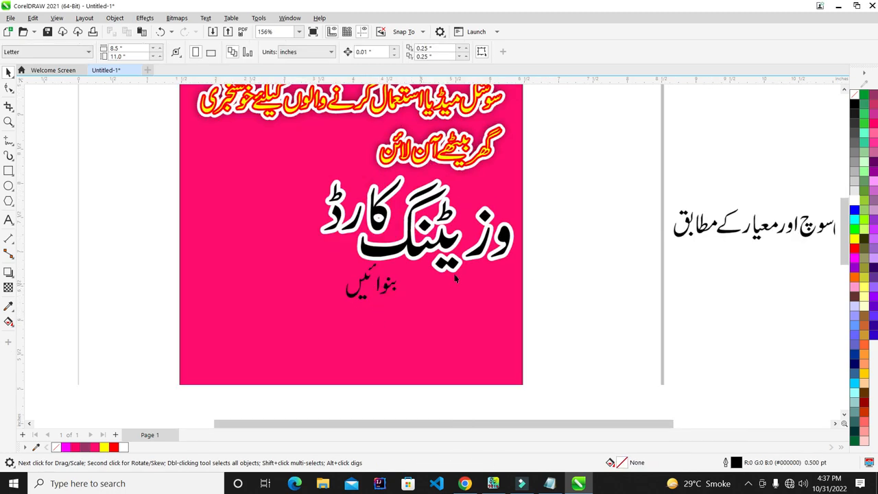
pyautogui.scroll(1, 456, 266)
pyautogui.click(375, 292)
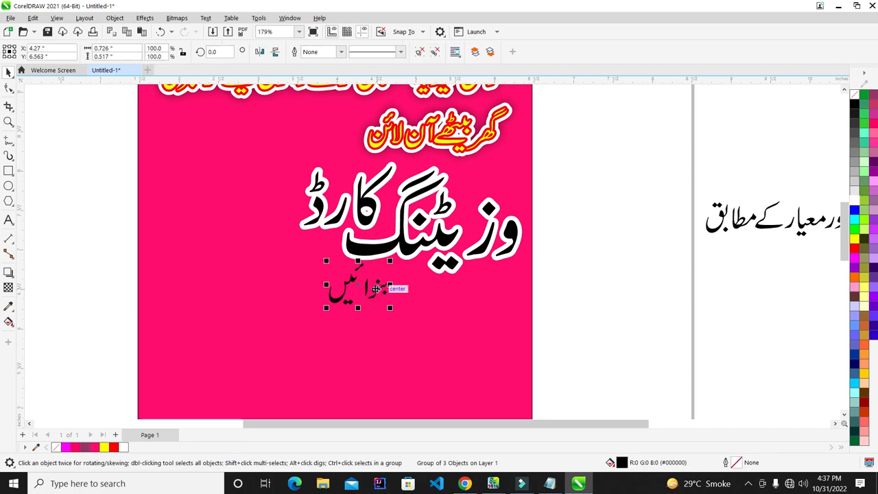
pyautogui.press('F12')
pyautogui.moveTo(381, 127); pyautogui.dragTo(693, 113)
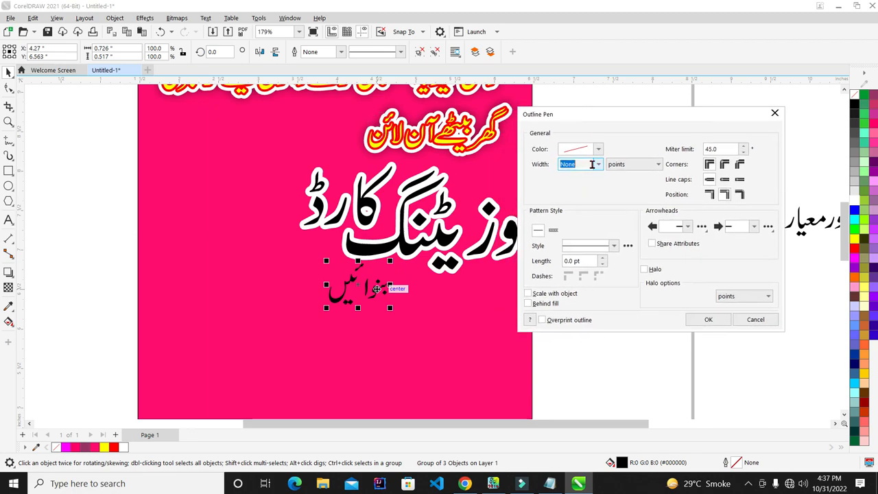
pyautogui.click(599, 164)
pyautogui.click(576, 232)
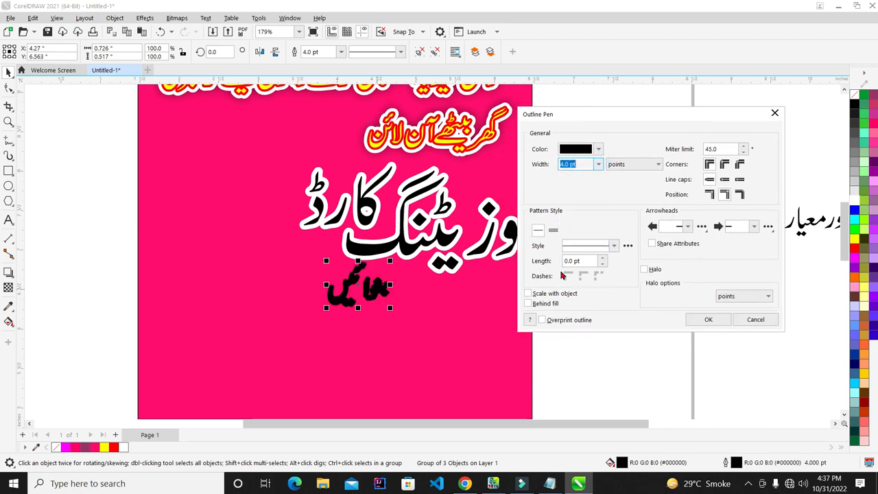
pyautogui.click(529, 293)
pyautogui.click(529, 303)
# Colour the outline of the small word بنوائیں white, use rounded corners and apply the settings
pyautogui.click(598, 146)
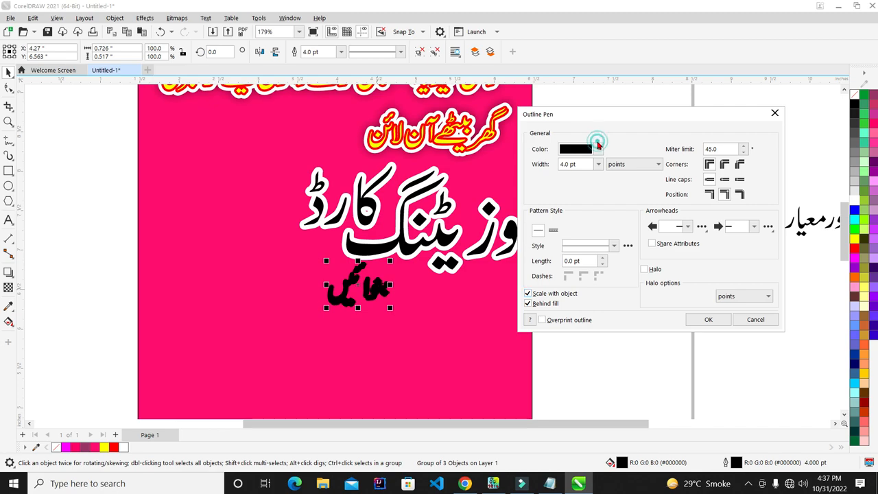
pyautogui.click(598, 147)
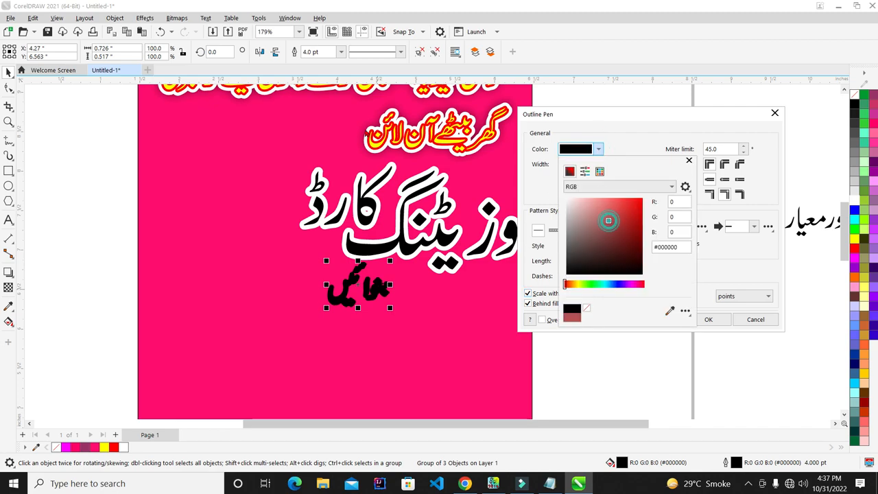
pyautogui.moveTo(609, 220); pyautogui.dragTo(567, 198)
pyautogui.click(620, 117)
pyautogui.click(725, 164)
pyautogui.click(709, 319)
pyautogui.click(616, 281)
# Select all the separate characters of the long Urdu sentence beside the poster
pyautogui.scroll(2, 369, 291)
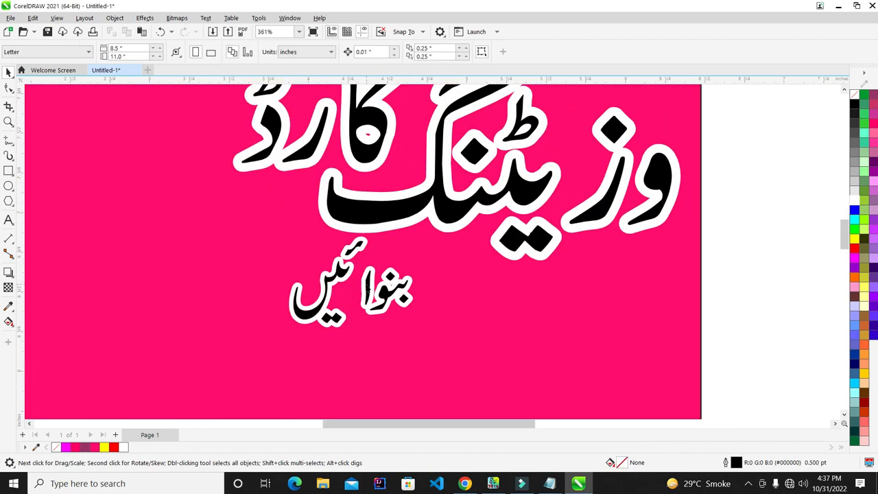
pyautogui.scroll(-4, 368, 289)
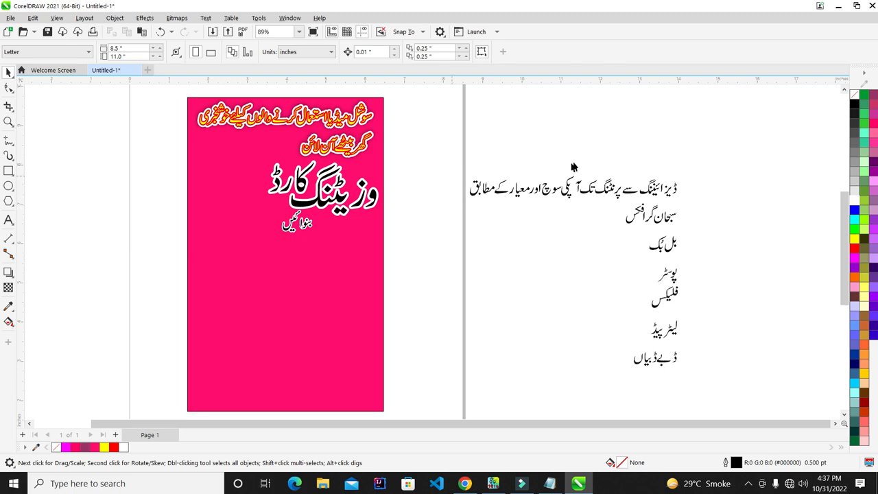
pyautogui.click(569, 194)
pyautogui.click(694, 141)
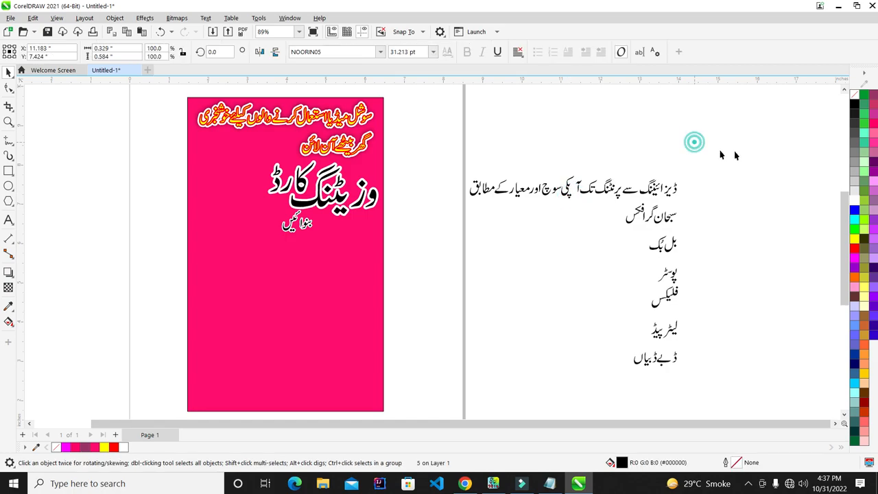
pyautogui.moveTo(745, 154); pyautogui.dragTo(518, 195)
pyautogui.moveTo(431, 209); pyautogui.dragTo(433, 206)
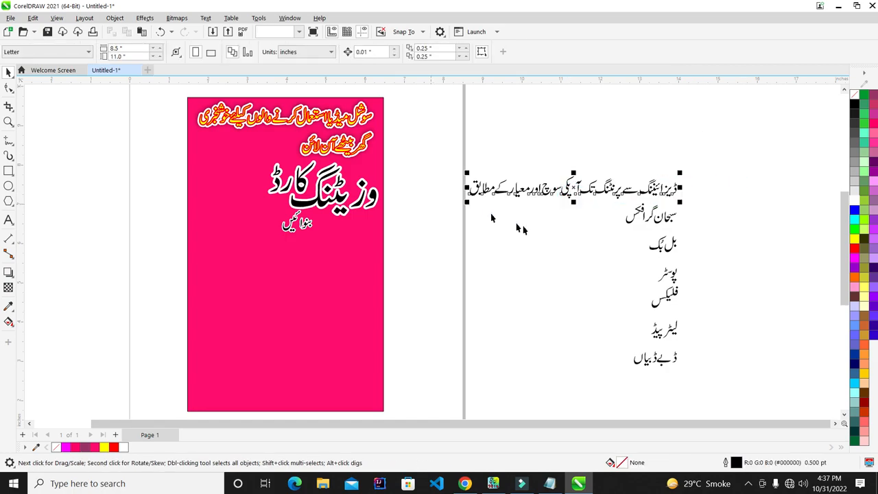
pyautogui.click(583, 265)
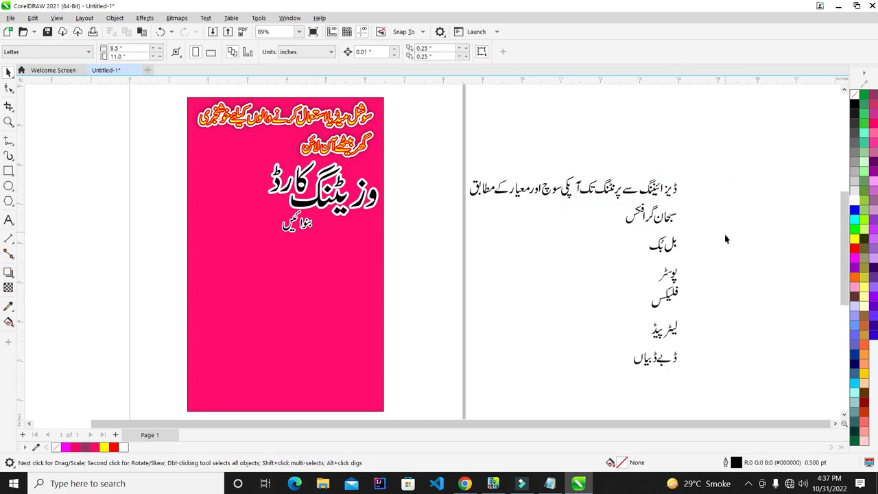
# Select all the characters of the بل بُک text beside the poster and group them
pyautogui.moveTo(581, 396); pyautogui.dragTo(585, 288)
pyautogui.moveTo(596, 255); pyautogui.dragTo(503, 284)
pyautogui.scroll(5, 595, 256)
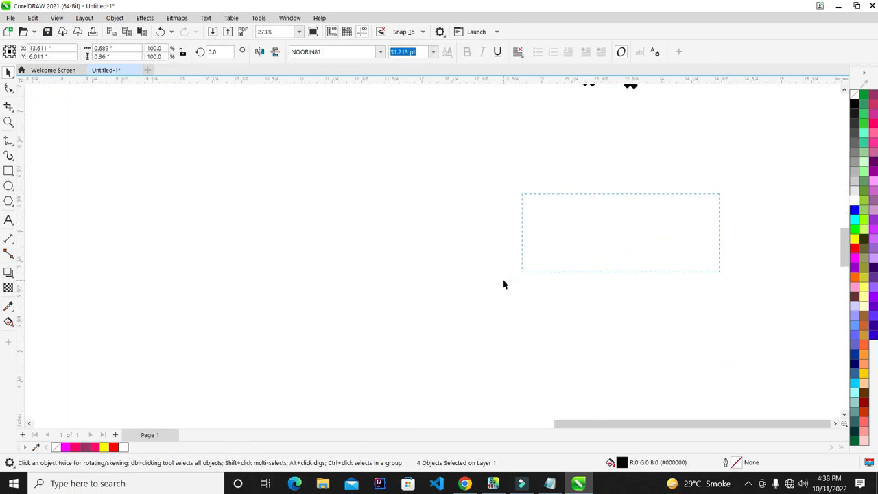
pyautogui.click(749, 196)
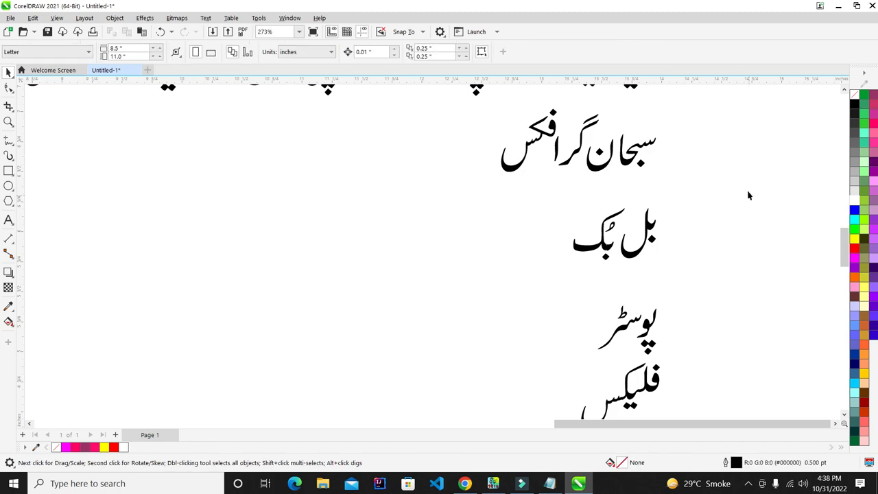
pyautogui.moveTo(488, 321); pyautogui.dragTo(486, 317)
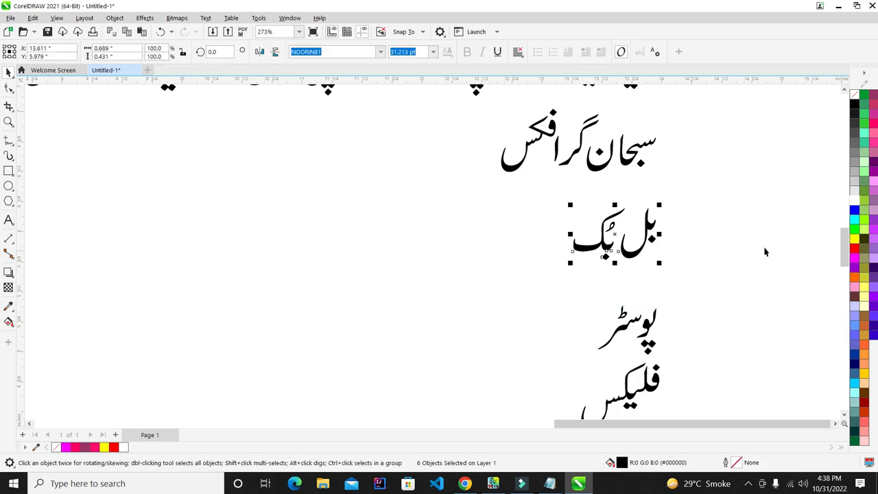
pyautogui.hotkey('ctrl', 'g')
pyautogui.hotkey('ctrl', 'f')
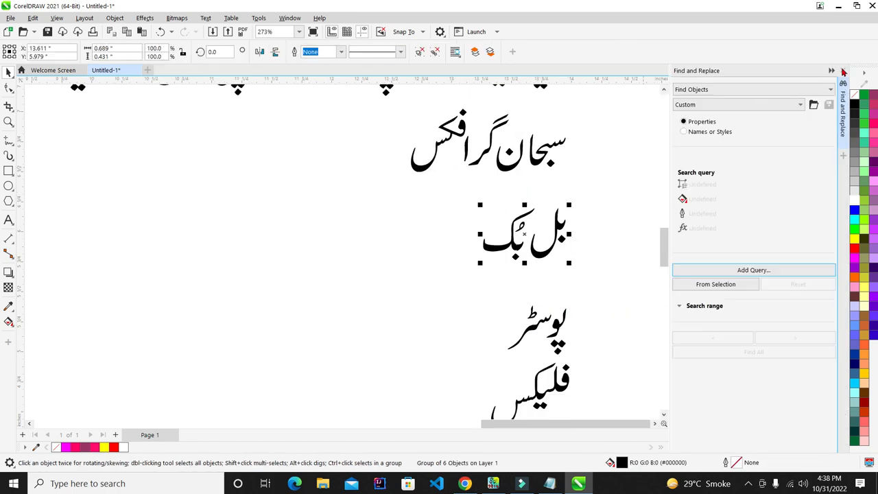
# Close the Find and Replace panel and group the characters of the word پوسٹر beside the poster
pyautogui.click(844, 72)
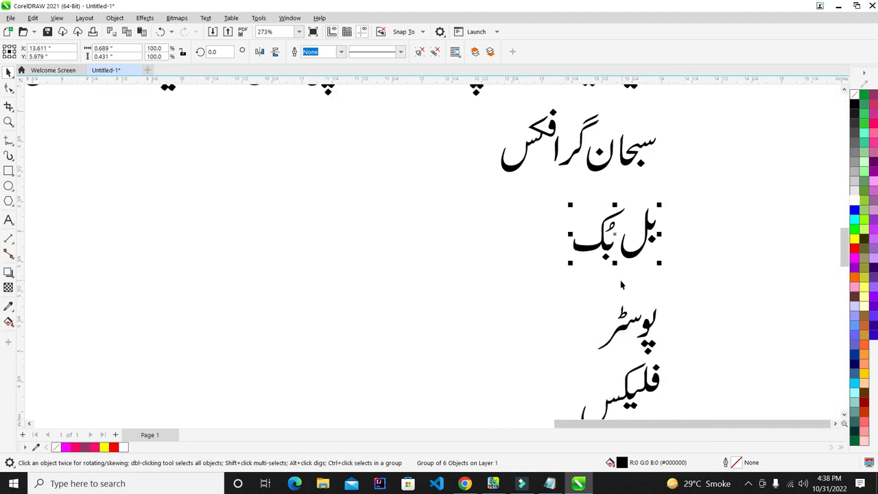
pyautogui.moveTo(733, 282); pyautogui.dragTo(533, 361)
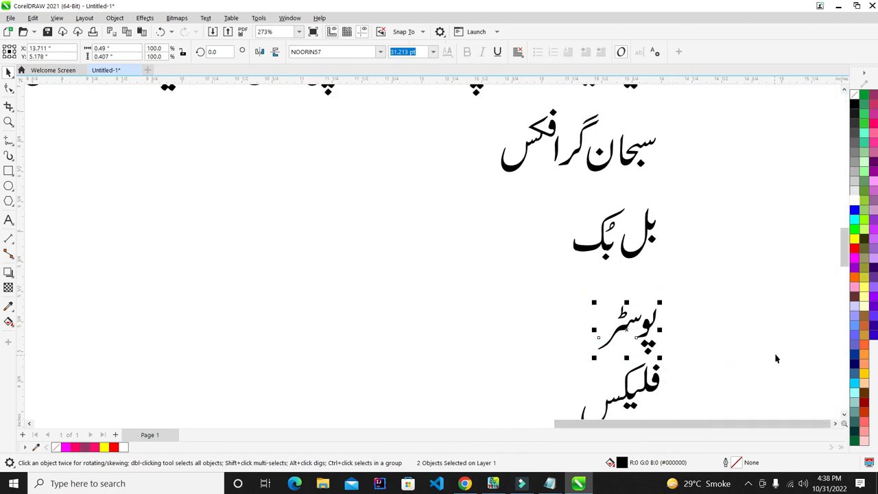
pyautogui.hotkey('ctrl', 'g')
# Select all the characters of the لیٹر پیڈ text beside the poster and group them
pyautogui.scroll(-1, 571, 247)
pyautogui.scroll(1, 608, 392)
pyautogui.moveTo(691, 277); pyautogui.dragTo(484, 363)
pyautogui.scroll(-1, 542, 349)
pyautogui.scroll(1, 651, 255)
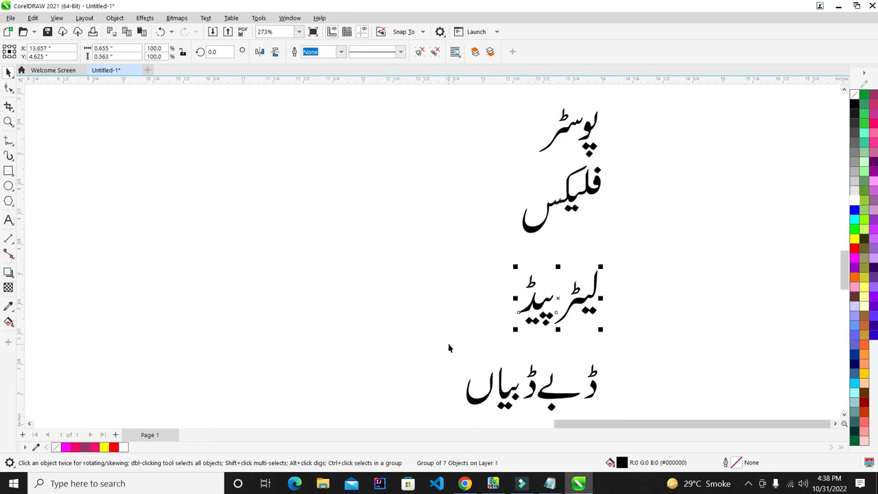
pyautogui.hotkey('ctrl', 'g')
# Group all the characters of the ڈبے ڈبیاں text at the end of the list and deselect it
pyautogui.scroll(-1, 453, 346)
pyautogui.scroll(1, 453, 347)
pyautogui.moveTo(649, 264); pyautogui.dragTo(195, 417)
pyautogui.hotkey('ctrl', 'g')
pyautogui.click(586, 312)
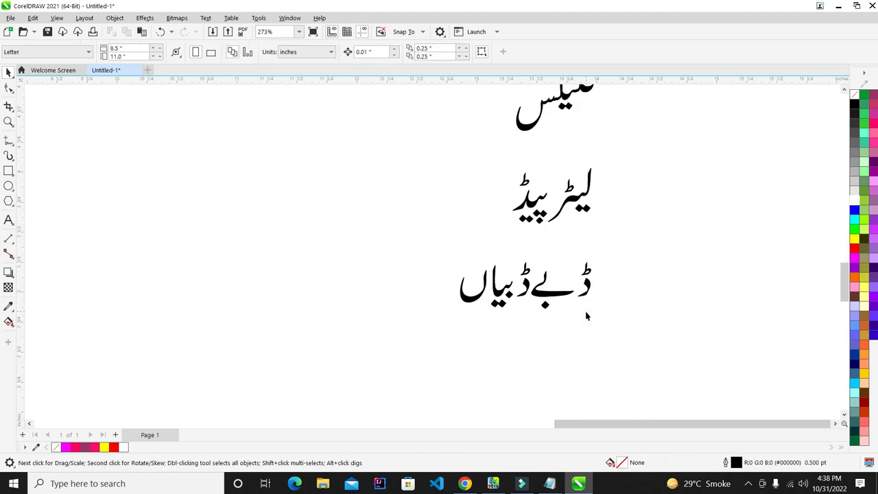
# Draw a tall rectangle about 1.83 by 6.41 inches along the poster's left side, below the top line of text
pyautogui.scroll(-4, 585, 317)
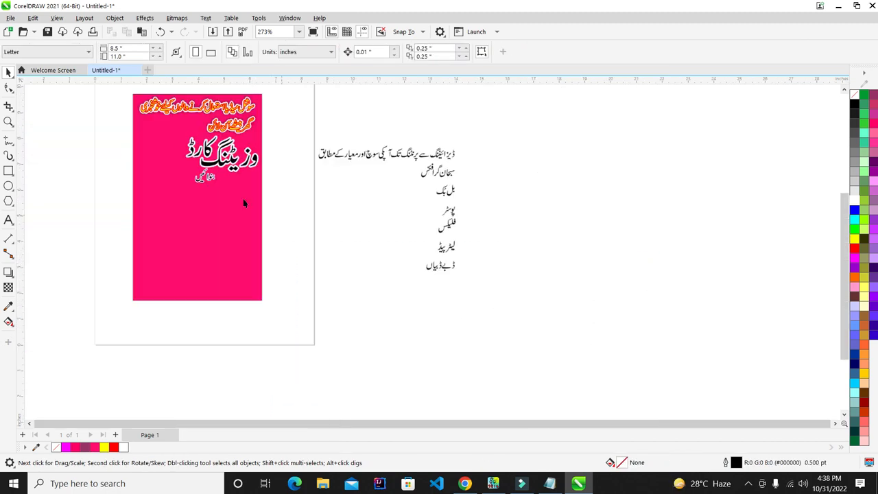
pyautogui.scroll(1, 132, 93)
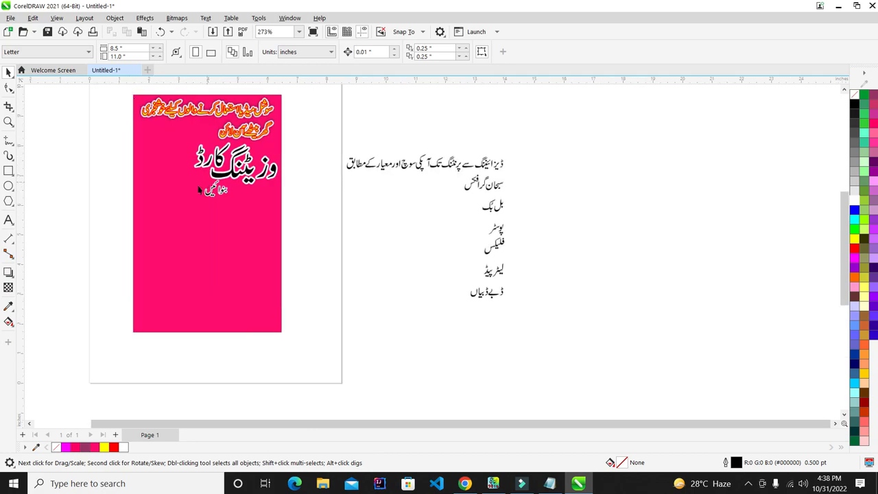
pyautogui.click(9, 175)
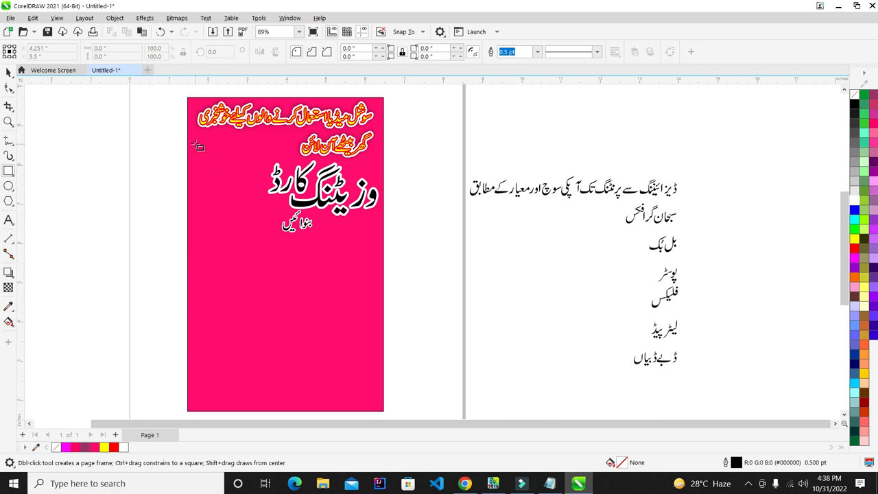
pyautogui.moveTo(192, 142); pyautogui.dragTo(265, 396)
pyautogui.scroll(-1, 38, 86)
pyautogui.click(9, 72)
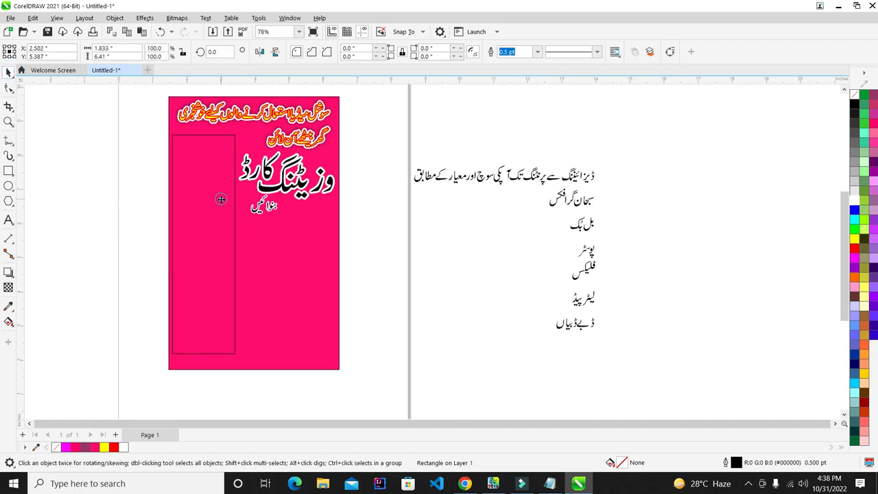
pyautogui.click(171, 247)
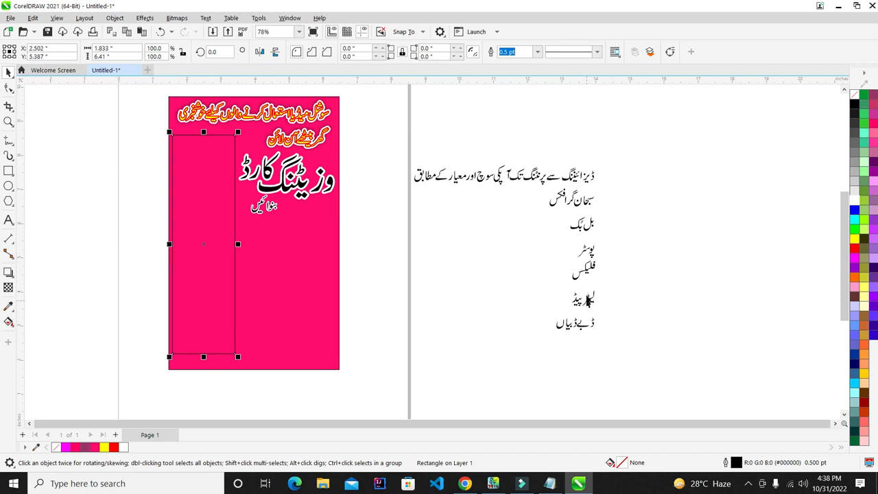
# Make a smaller copy of the tall rectangle inside its upper end, about 1.59 inches wide and 1 inch high
pyautogui.moveTo(204, 355); pyautogui.dragTo(226, 179)
pyautogui.scroll(4, 205, 134)
pyautogui.moveTo(205, 150); pyautogui.dragTo(229, 184)
pyautogui.moveTo(318, 245); pyautogui.dragTo(311, 245)
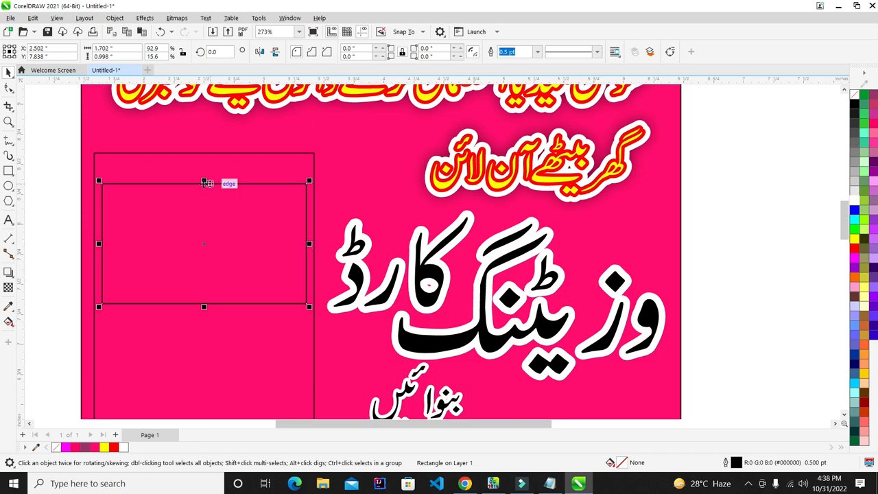
pyautogui.press('Up')
pyautogui.press('Up')
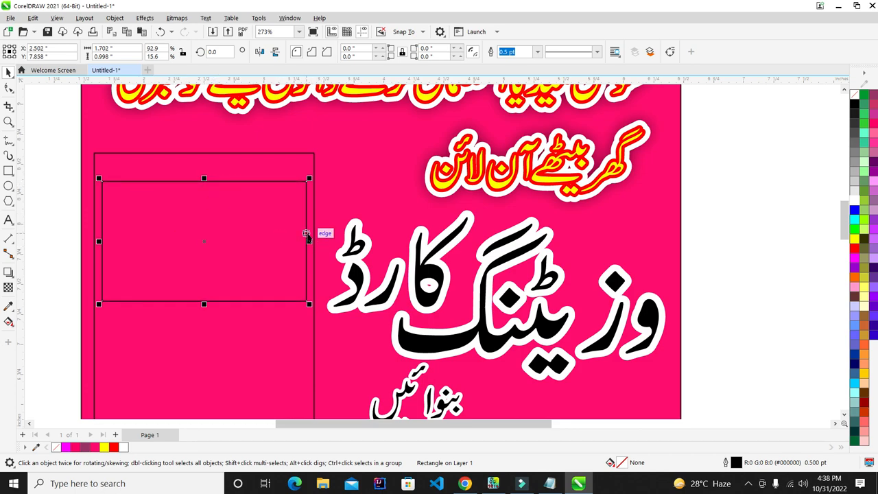
pyautogui.moveTo(309, 241); pyautogui.dragTo(304, 245)
# Round all corners of the small rectangle with the Shape tool to a radius of about 0.21 inches
pyautogui.click(8, 87)
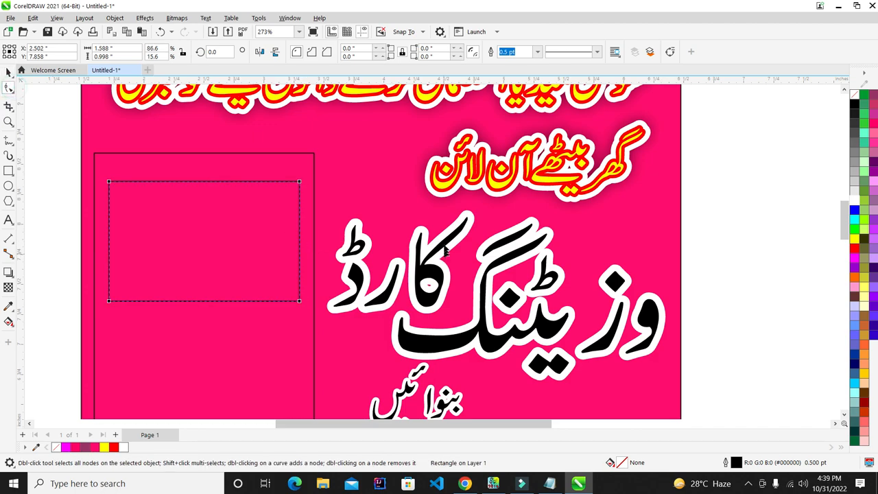
pyautogui.moveTo(300, 182); pyautogui.dragTo(300, 207)
pyautogui.click(9, 71)
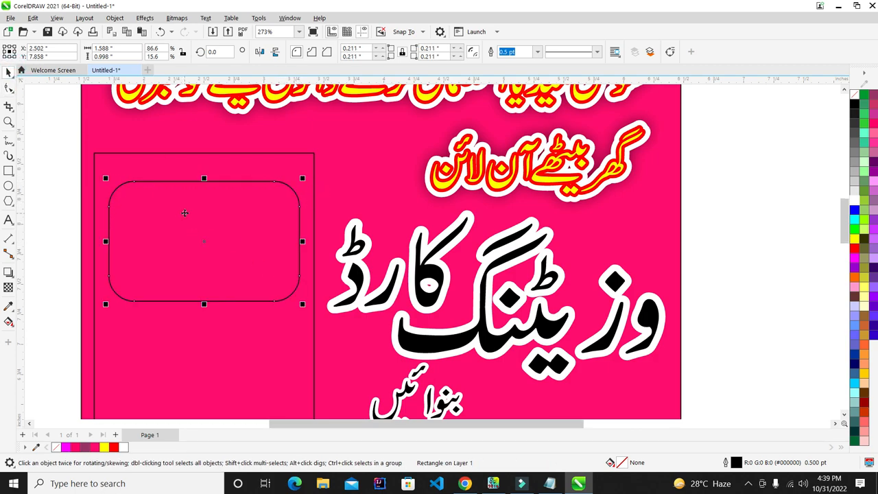
# Nudge the rounded rectangle slightly upwards, closer to the top edge of the tall frame
pyautogui.scroll(-3, 186, 212)
pyautogui.click(70, 177)
pyautogui.scroll(3, 238, 245)
pyautogui.click(217, 226)
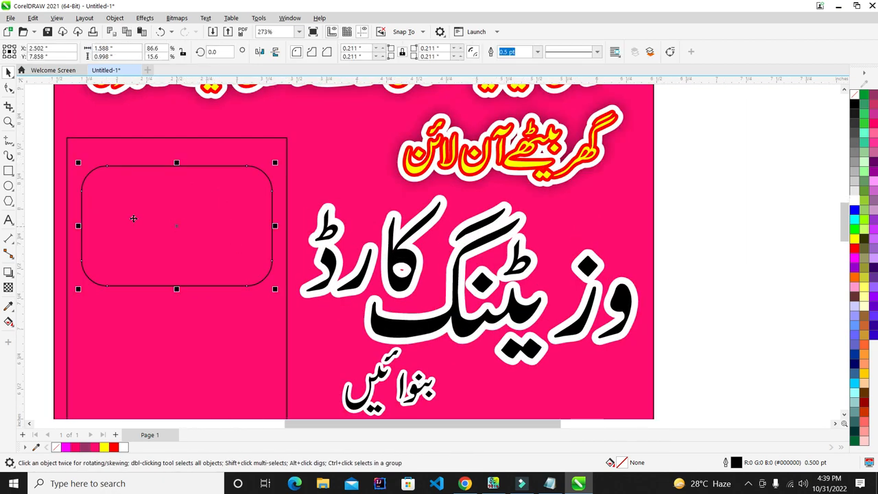
pyautogui.scroll(1, 165, 195)
pyautogui.press('Up')
pyautogui.press('Up')
pyautogui.press('Up')
pyautogui.press('Up')
pyautogui.press('Up')
pyautogui.press('Up')
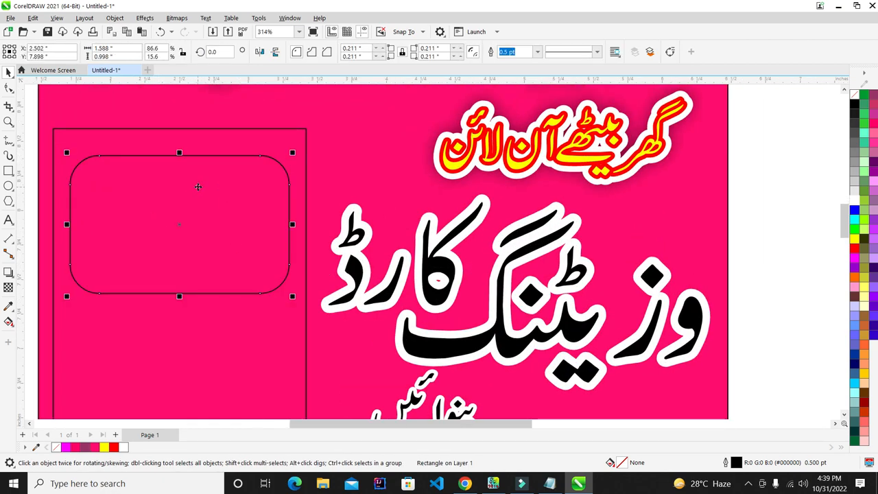
# Copy the rounded rectangle just below itself and repeat the duplication to form a column of five boxes
pyautogui.scroll(-4, 291, 178)
pyautogui.moveTo(236, 201); pyautogui.dragTo(236, 287)
pyautogui.scroll(-3, 253, 370)
pyautogui.scroll(1, 252, 369)
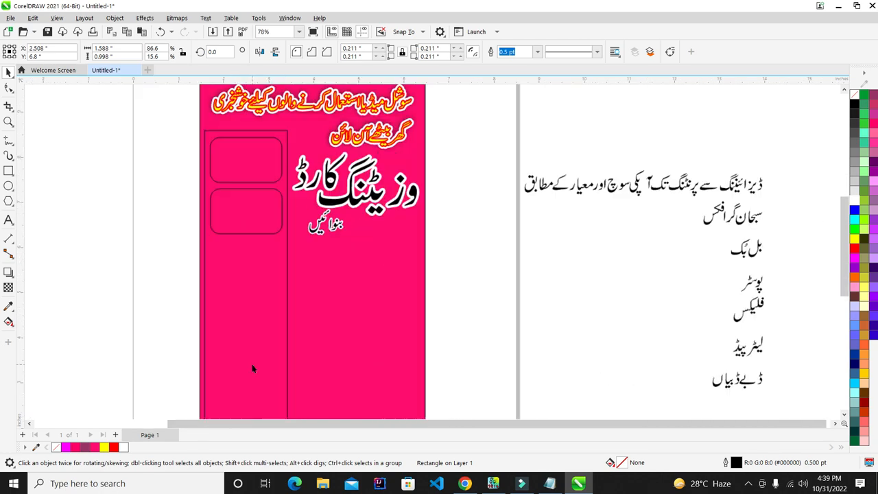
pyautogui.hotkey('ctrl', 'd')
pyautogui.hotkey('ctrl', 'd')
pyautogui.hotkey('ctrl', 'd')
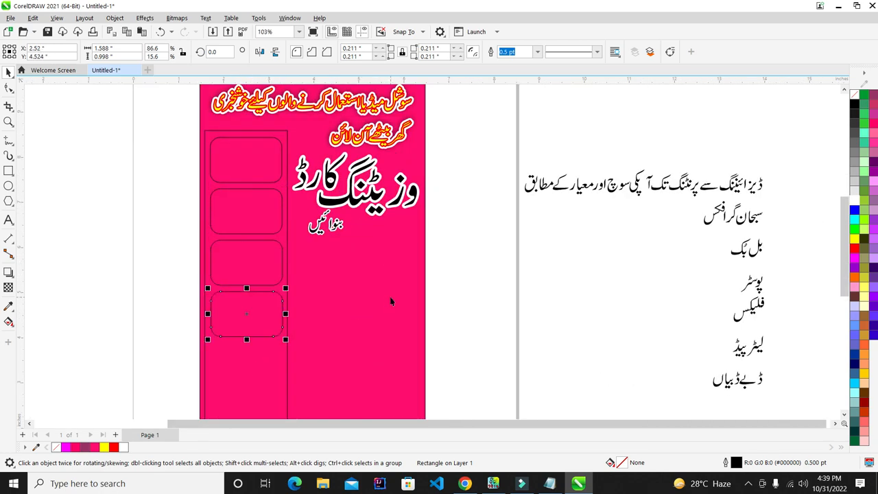
pyautogui.click(546, 289)
pyautogui.click(232, 167)
pyautogui.click(251, 215)
pyautogui.click(243, 272)
pyautogui.click(247, 355)
pyautogui.click(600, 240)
# Shorten the tall frame rectangle from its lower edge to a height of about 5.97 inches, just below the last box
pyautogui.scroll(-1, 396, 229)
pyautogui.click(310, 348)
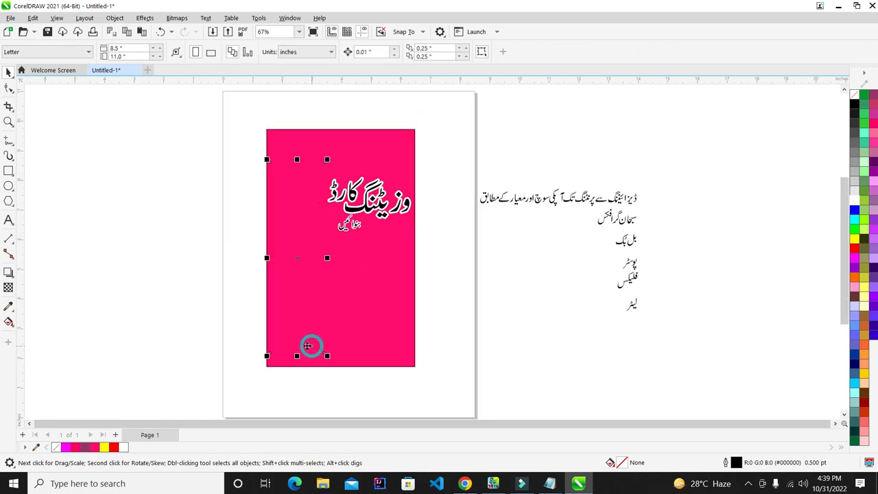
pyautogui.scroll(1, 306, 347)
pyautogui.moveTo(294, 356); pyautogui.dragTo(293, 337)
pyautogui.press('Escape')
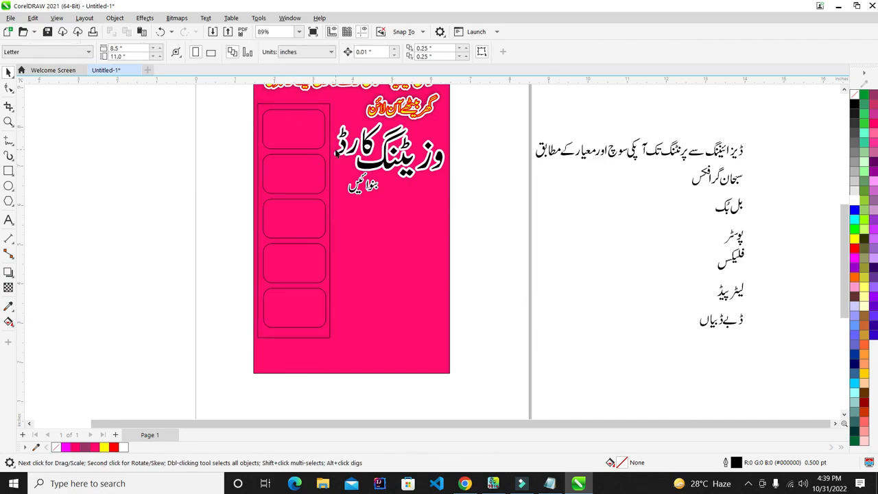
# Select the column of rounded boxes and align them on a common vertical centre line
pyautogui.scroll(-1, 253, 249)
pyautogui.scroll(2, 336, 139)
pyautogui.moveTo(201, 105); pyautogui.dragTo(310, 412)
pyautogui.press('c')
pyautogui.click(508, 252)
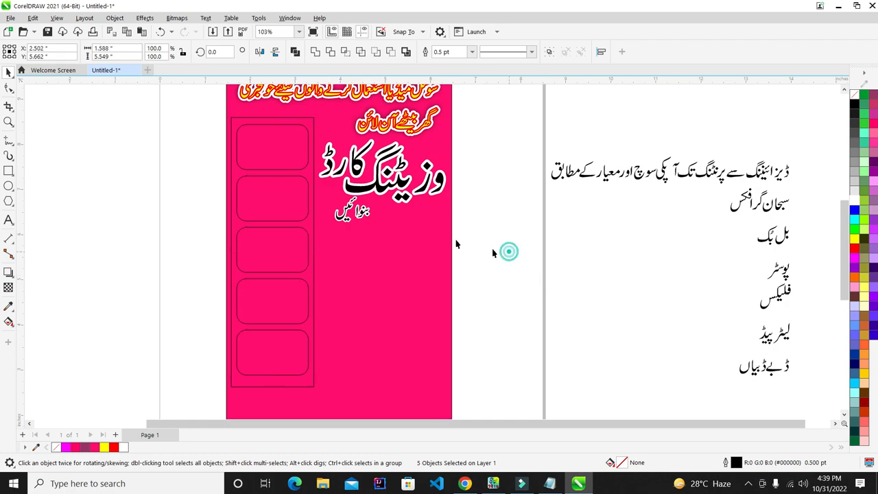
# Select the five rounded boxes, fill them with yellow and remove their outline
pyautogui.click(262, 141)
pyautogui.keyDown('shift'); pyautogui.click(281, 195); pyautogui.keyUp('shift')
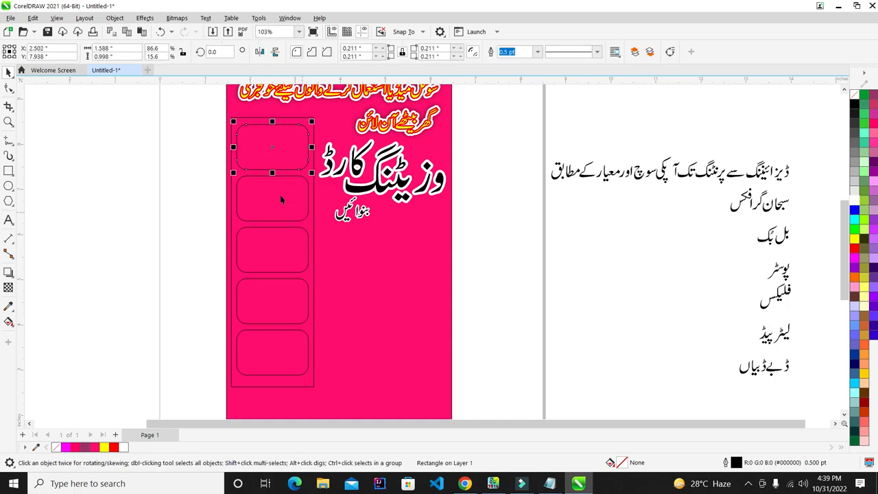
pyautogui.keyDown('shift'); pyautogui.click(279, 257); pyautogui.keyUp('shift')
pyautogui.keyDown('shift'); pyautogui.click(279, 311); pyautogui.keyUp('shift')
pyautogui.keyDown('shift'); pyautogui.click(283, 364); pyautogui.keyUp('shift')
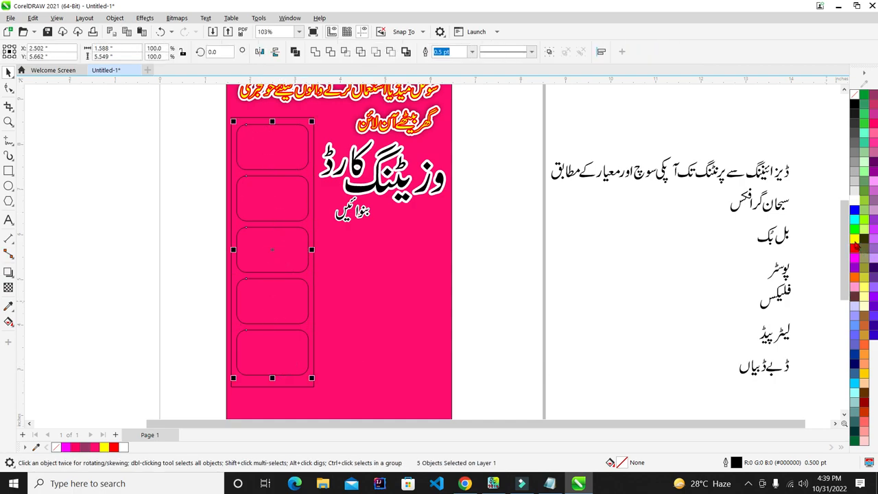
pyautogui.click(855, 240)
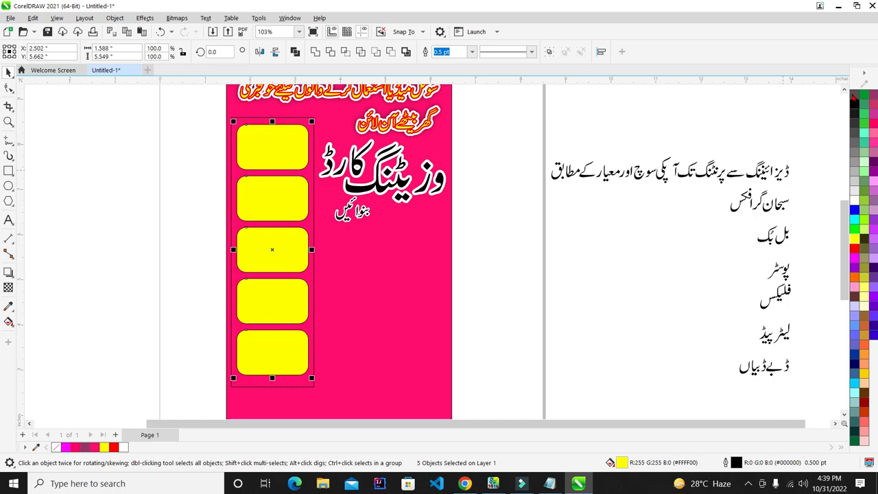
pyautogui.rightClick(854, 97)
pyautogui.click(824, 99)
pyautogui.press('Escape')
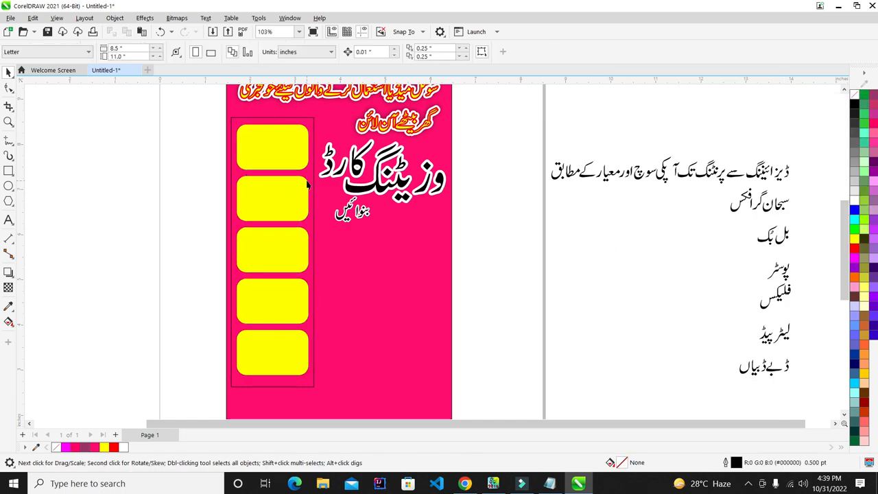
# Fill the tall frame rectangle behind the boxes with red and remove its outline
pyautogui.click(313, 123)
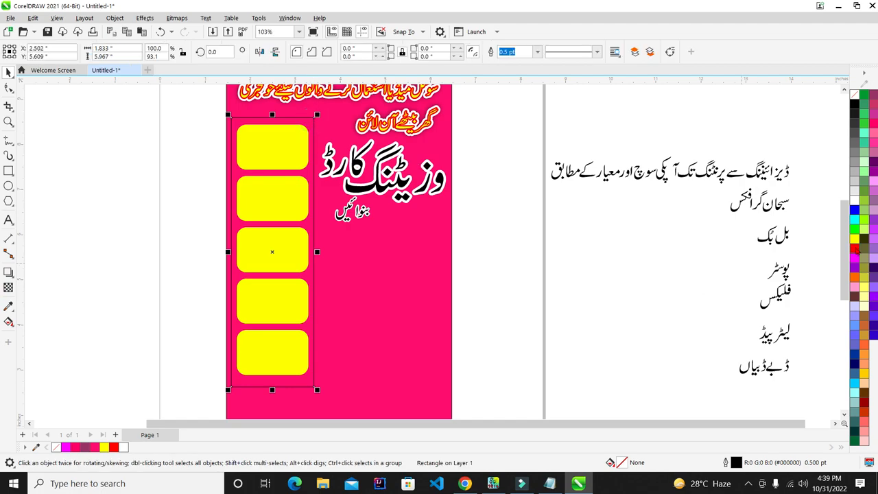
pyautogui.click(855, 249)
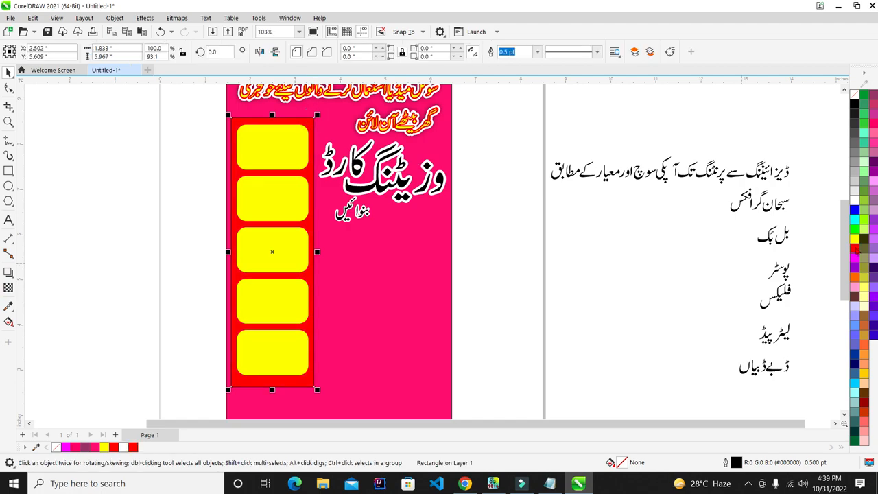
pyautogui.click(314, 122)
pyautogui.rightClick(858, 101)
pyautogui.click(533, 275)
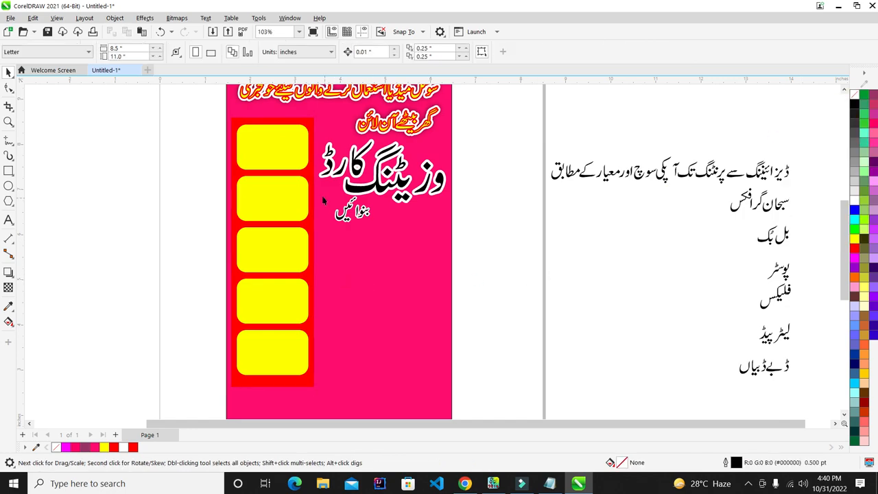
# Change the fill of the tall frame rectangle behind the yellow boxes to blue
pyautogui.click(311, 123)
pyautogui.scroll(2, 310, 121)
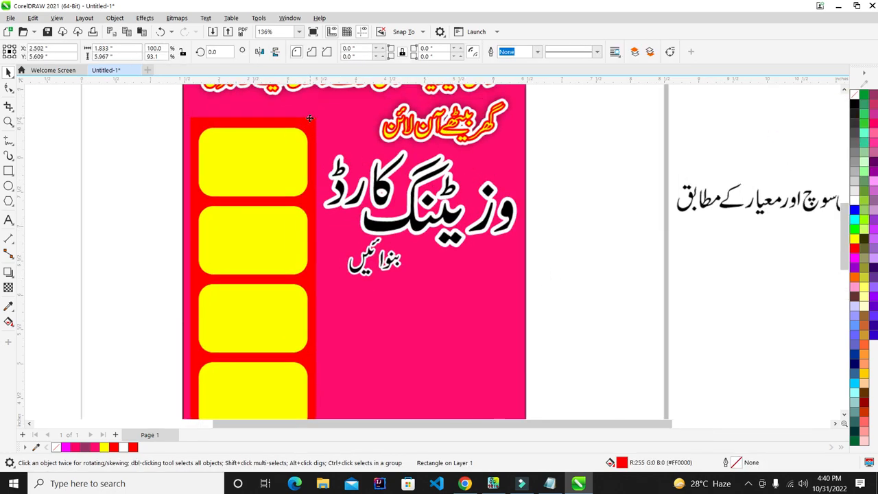
pyautogui.press('F12')
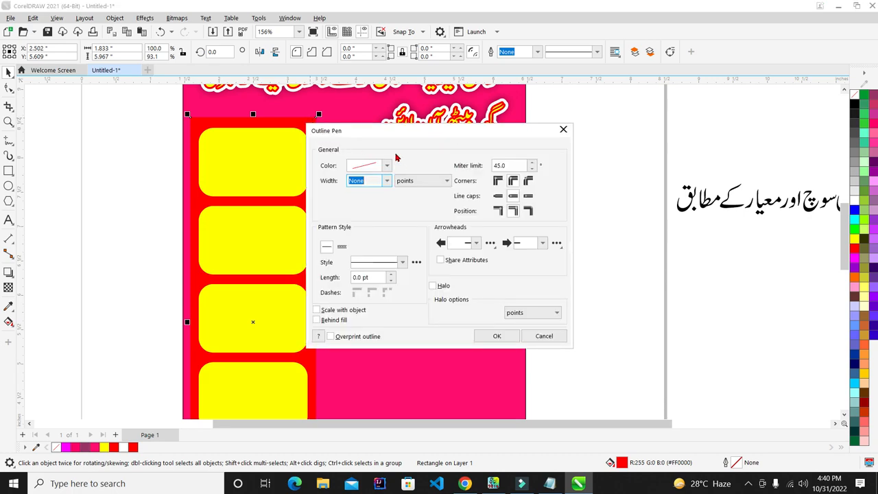
pyautogui.click(553, 335)
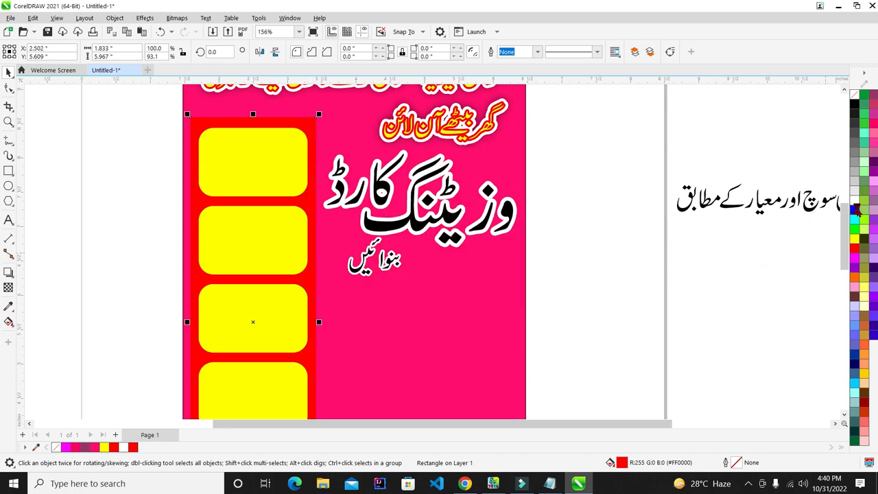
pyautogui.click(855, 210)
pyautogui.press('Escape')
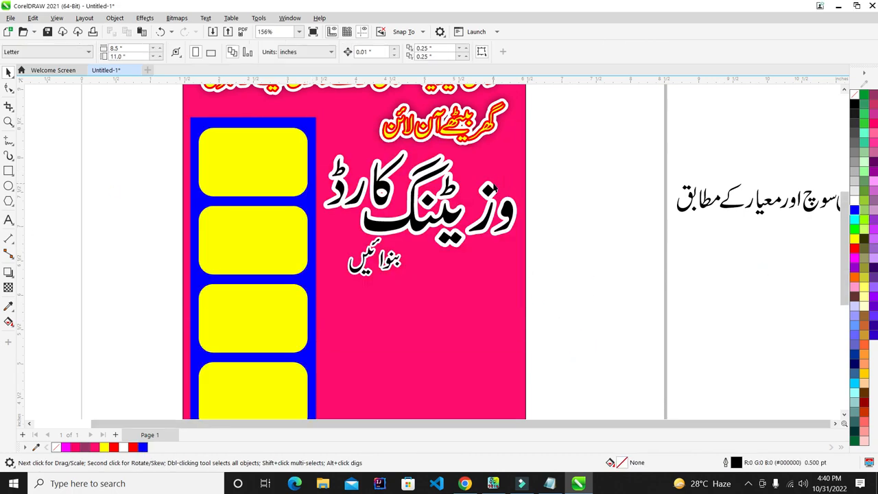
# Group the five yellow boxes and centre the group vertically on the blue frame rectangle
pyautogui.scroll(-2, 436, 229)
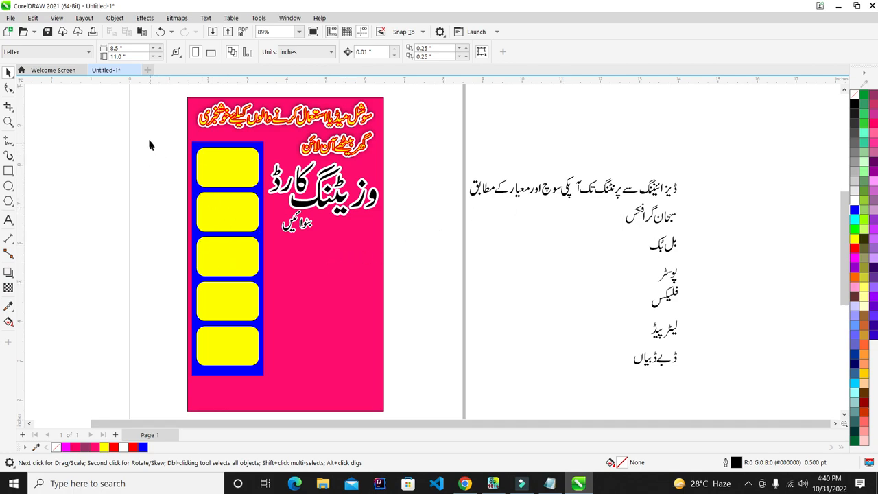
pyautogui.moveTo(143, 134); pyautogui.dragTo(299, 374)
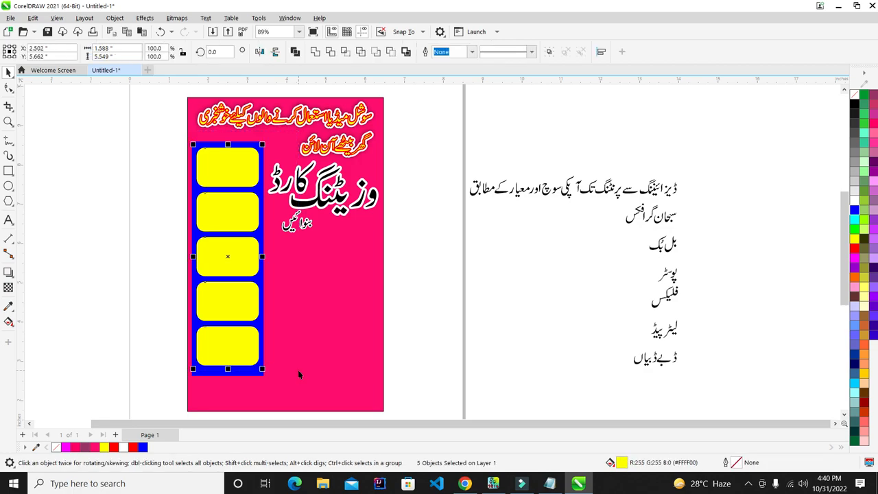
pyautogui.hotkey('ctrl', 'g')
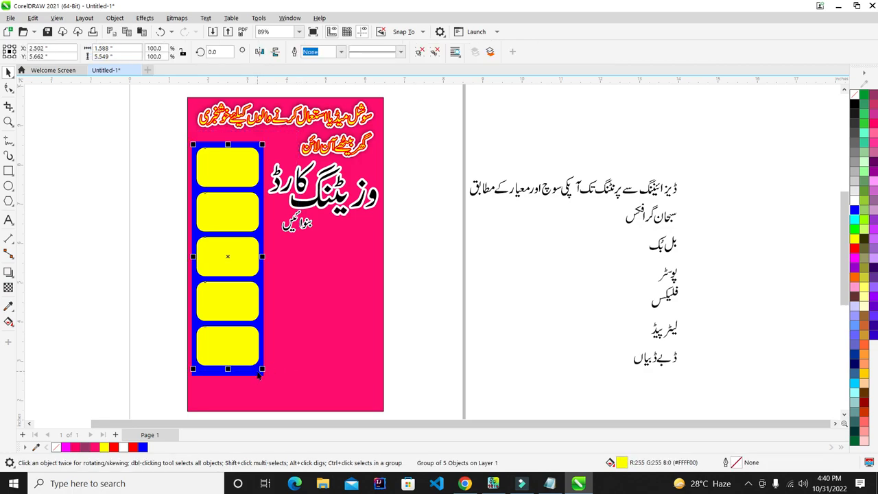
pyautogui.keyDown('shift'); pyautogui.click(258, 373); pyautogui.keyUp('shift')
pyautogui.press('e')
pyautogui.click(459, 333)
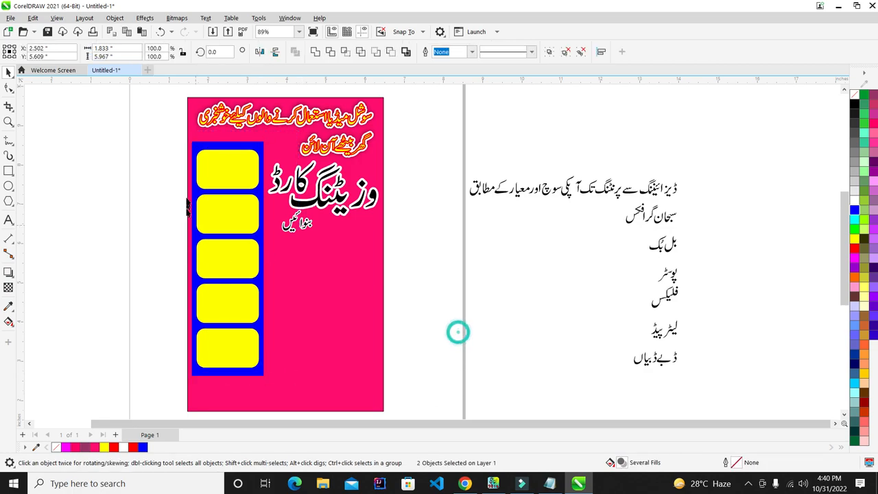
# Ungroup the five yellow boxes on the blue frame so that each is a separate object
pyautogui.click(253, 207)
pyautogui.click(438, 50)
pyautogui.click(444, 253)
pyautogui.click(229, 171)
pyautogui.click(521, 287)
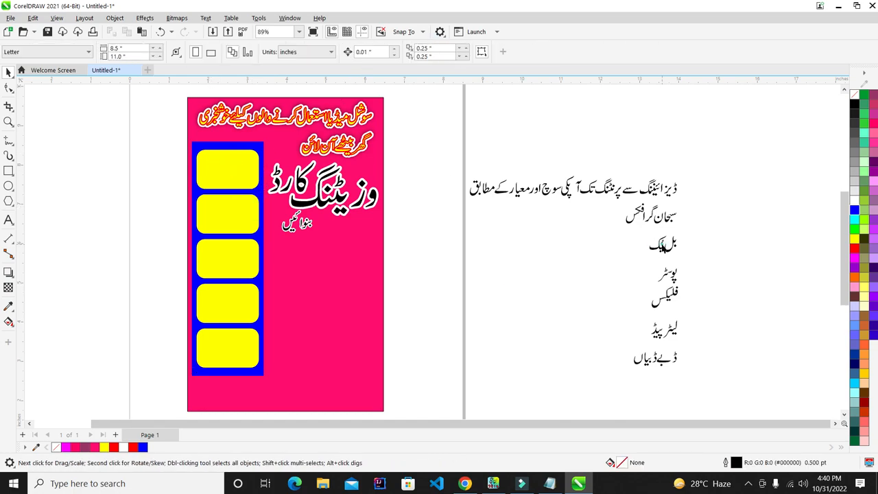
# Move the five Urdu service words from beside the page onto the yellow boxes and enlarge them to about 127%
pyautogui.click(665, 245)
pyautogui.click(728, 235)
pyautogui.moveTo(603, 393); pyautogui.dragTo(583, 383)
pyautogui.moveTo(632, 329); pyautogui.dragTo(248, 327)
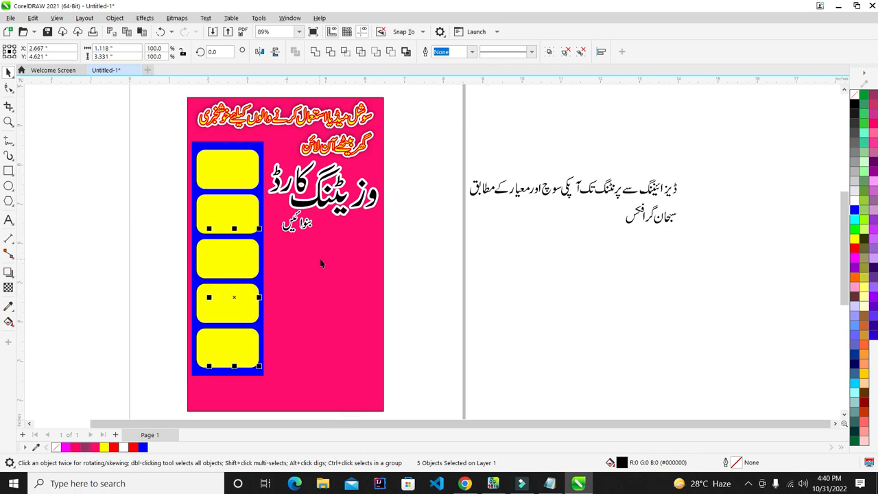
pyautogui.scroll(1, 173, 314)
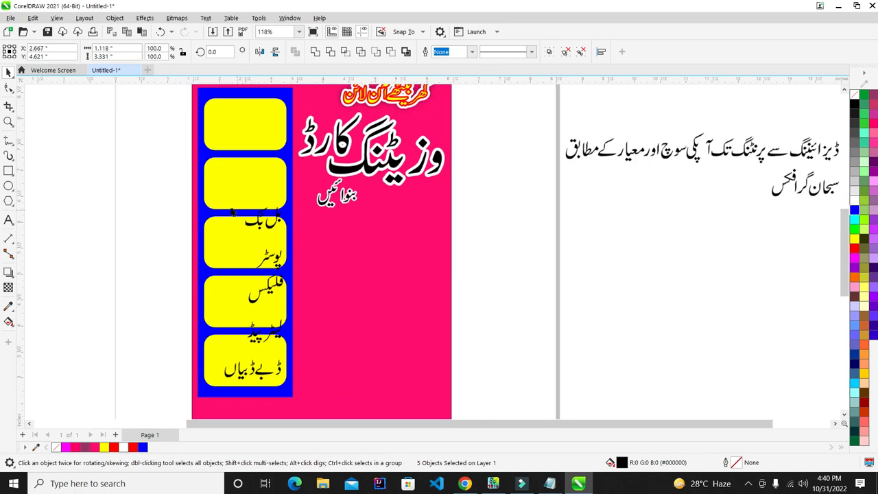
pyautogui.moveTo(221, 206); pyautogui.dragTo(186, 155)
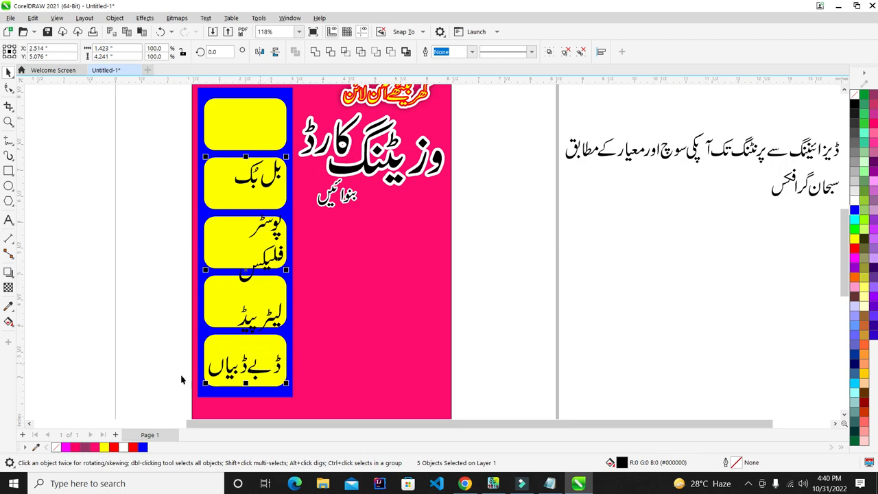
# Move the five enlarged service words off the poster into the empty area beside the blue frame
pyautogui.scroll(1, 242, 389)
pyautogui.scroll(1, 261, 351)
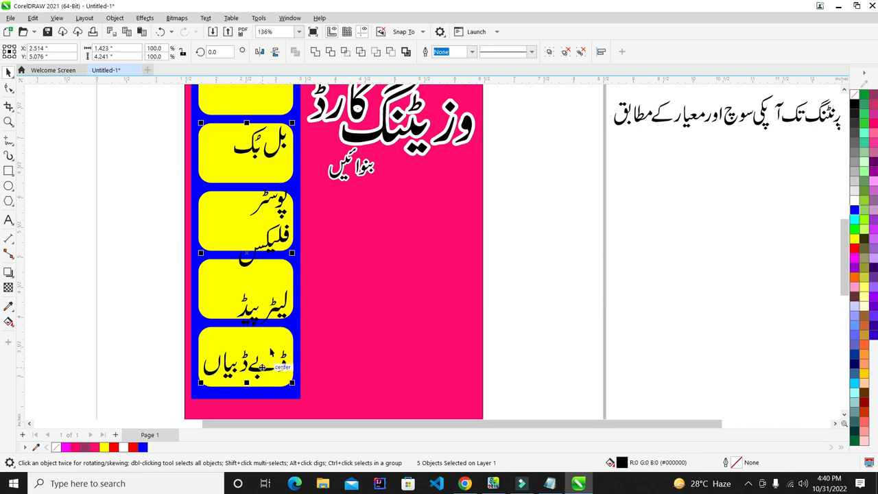
pyautogui.scroll(-3, 271, 353)
pyautogui.moveTo(277, 292); pyautogui.dragTo(205, 277)
# Centre the word بل بک horizontally and vertically on the topmost yellow box
pyautogui.click(173, 217)
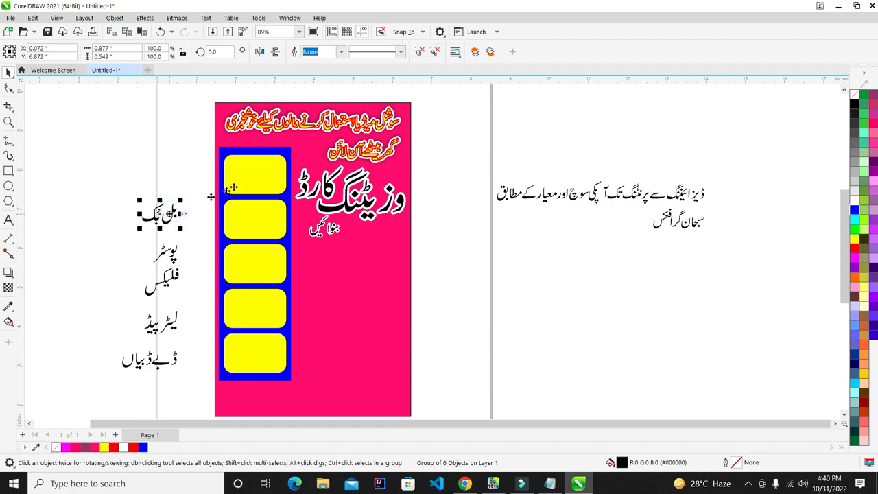
pyautogui.keyDown('shift'); pyautogui.click(265, 171); pyautogui.keyUp('shift')
pyautogui.click(497, 293)
pyautogui.click(161, 215)
pyautogui.keyDown('shift'); pyautogui.click(262, 183); pyautogui.keyUp('shift')
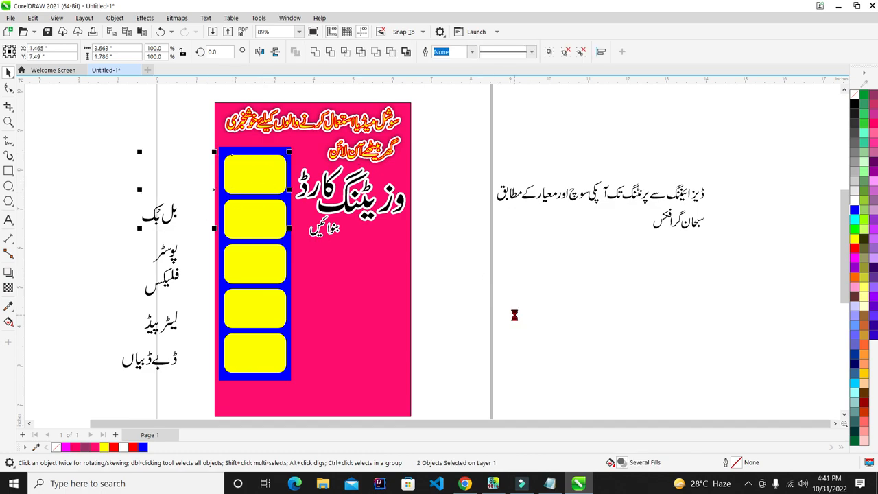
pyautogui.press('c')
pyautogui.press('e')
pyautogui.click(527, 334)
pyautogui.click(748, 484)
pyautogui.click(728, 464)
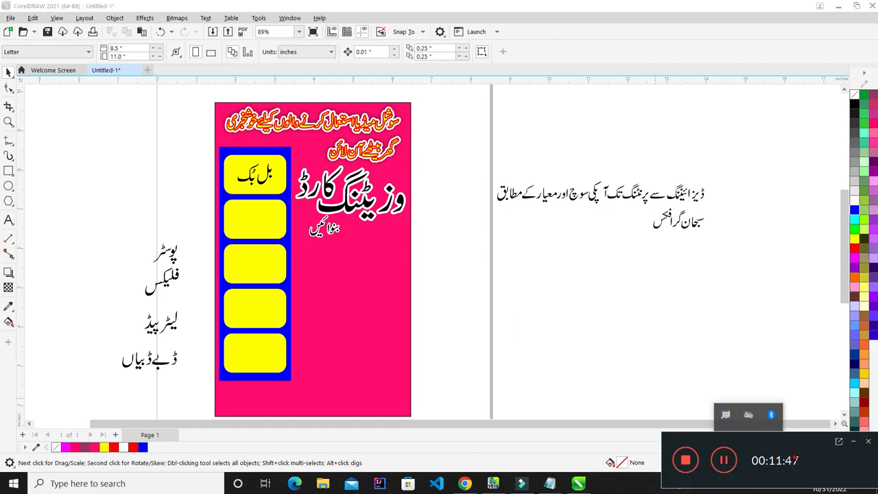
pyautogui.click(854, 444)
pyautogui.click(623, 319)
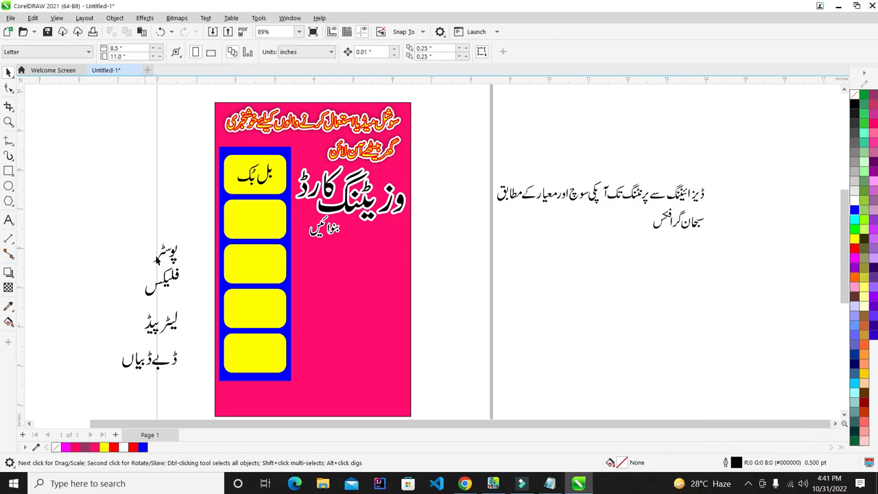
# Centre the word پوسٹر horizontally and vertically on the second yellow box from the top
pyautogui.click(265, 218)
pyautogui.press('c')
pyautogui.press('e')
pyautogui.click(474, 300)
# Centre the word فلیکس horizontally and vertically on the third yellow box
pyautogui.click(157, 289)
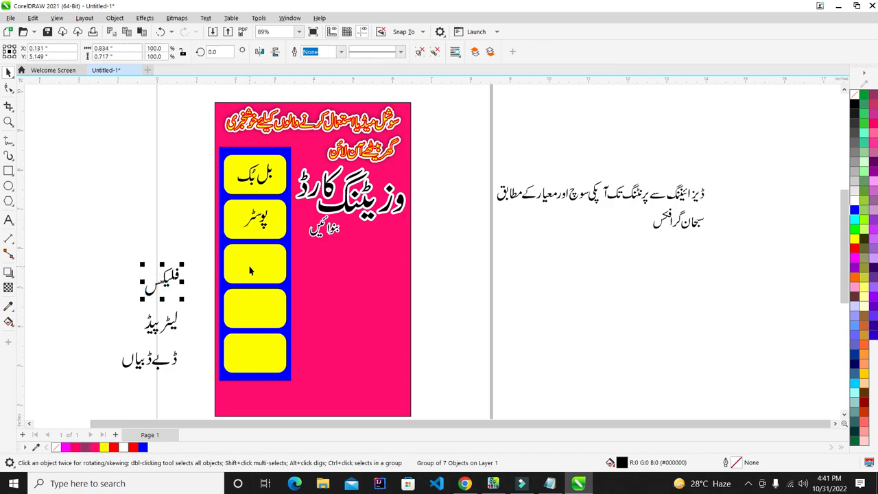
pyautogui.keyDown('shift'); pyautogui.click(252, 272); pyautogui.keyUp('shift')
pyautogui.press('c')
pyautogui.press('e')
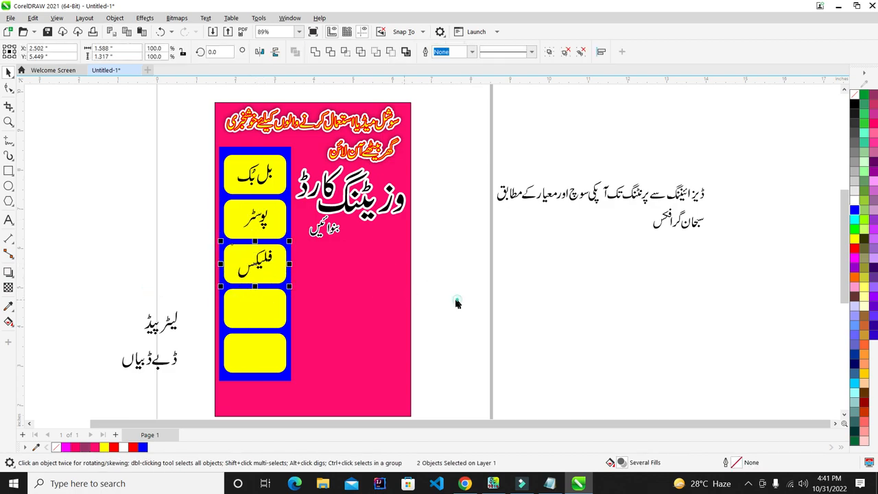
pyautogui.click(415, 303)
# Centre the words لیٹر پیڈ horizontally and vertically on the fourth yellow box
pyautogui.click(168, 326)
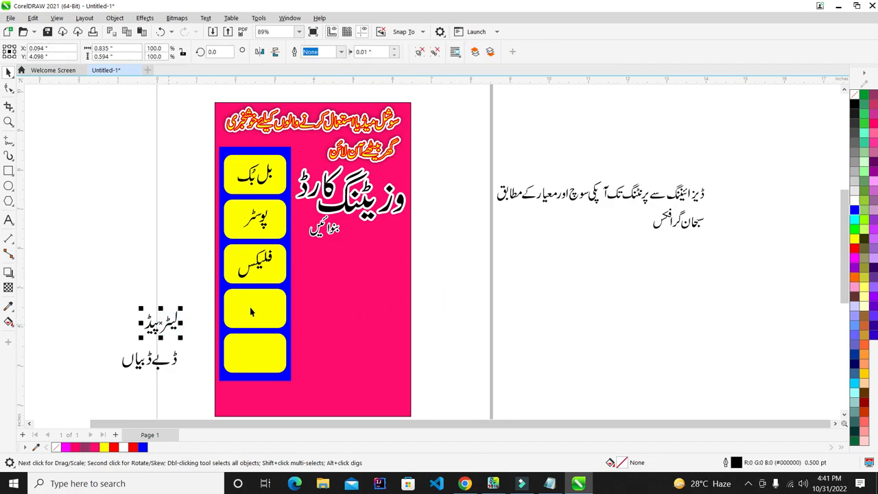
pyautogui.keyDown('shift'); pyautogui.click(252, 311); pyautogui.keyUp('shift')
pyautogui.press('c')
pyautogui.press('e')
pyautogui.click(452, 334)
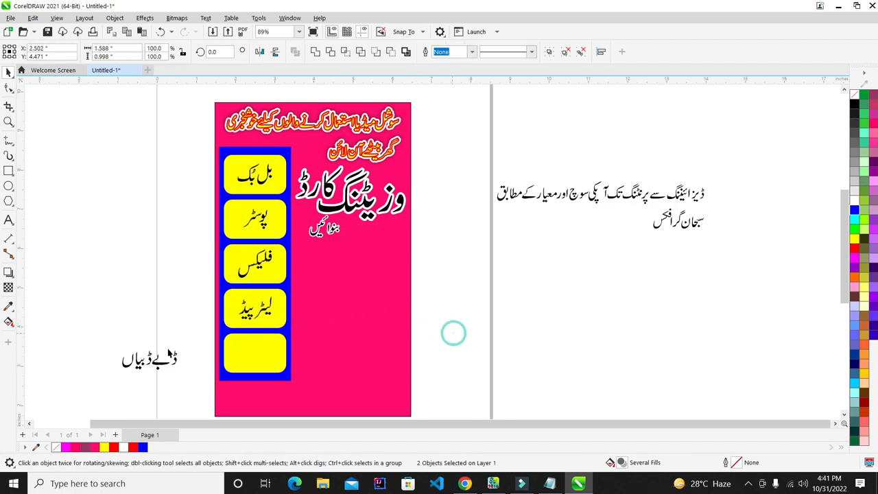
# Centre the words ڈبے ڈبیاں horizontally and vertically on the lowest yellow box
pyautogui.click(168, 366)
pyautogui.keyDown('shift'); pyautogui.click(258, 365); pyautogui.keyUp('shift')
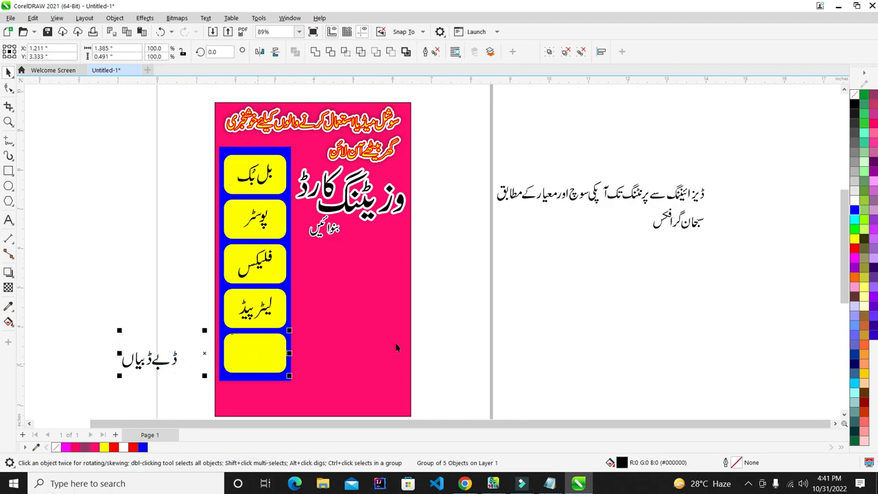
pyautogui.press('c')
pyautogui.press('e')
pyautogui.click(453, 333)
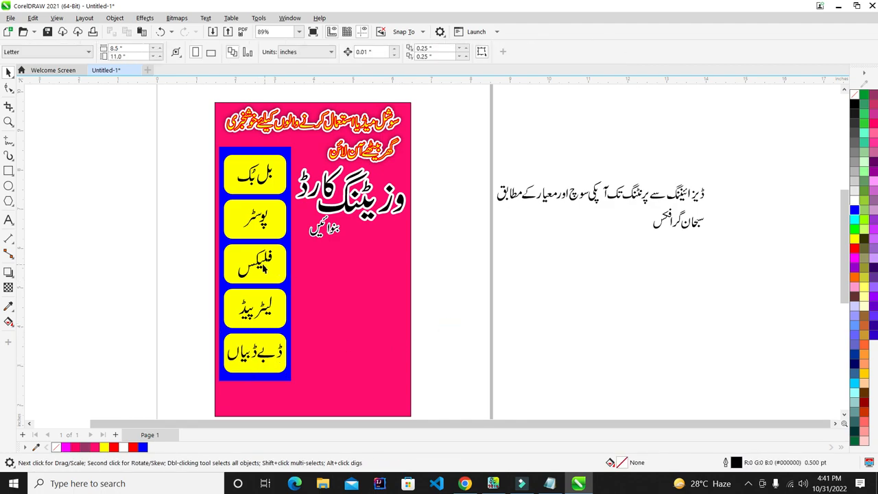
# Select the service words one after another to examine their size and placement in the yellow boxes
pyautogui.scroll(1, 264, 269)
pyautogui.click(272, 149)
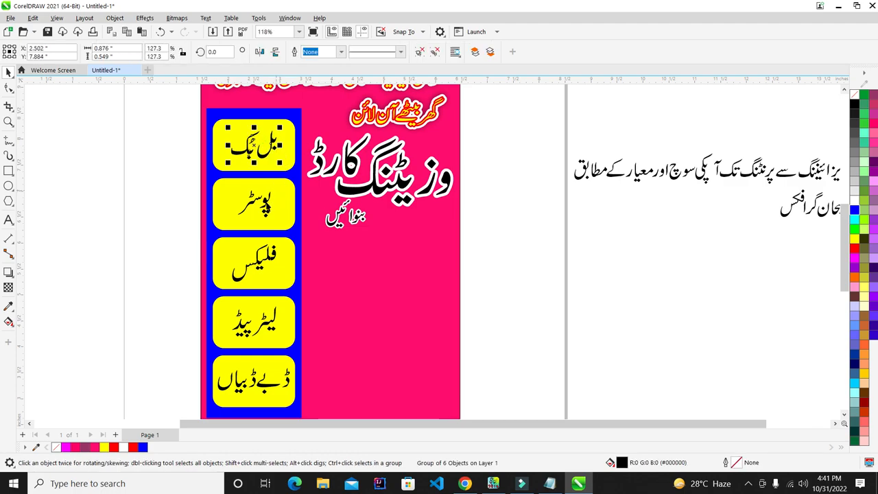
pyautogui.click(268, 204)
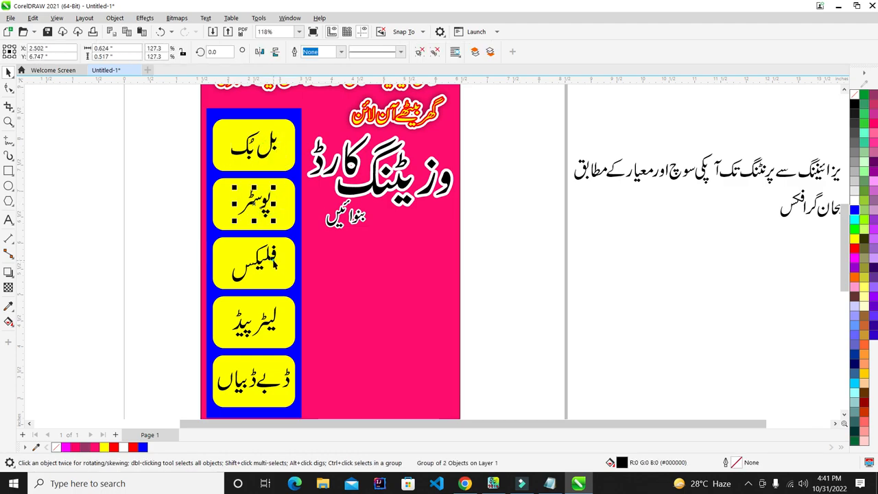
pyautogui.click(274, 258)
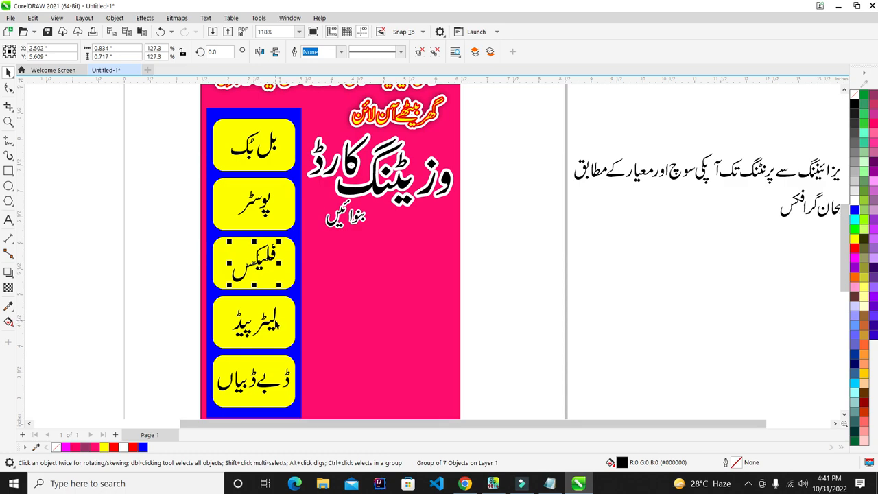
pyautogui.click(274, 322)
pyautogui.click(271, 324)
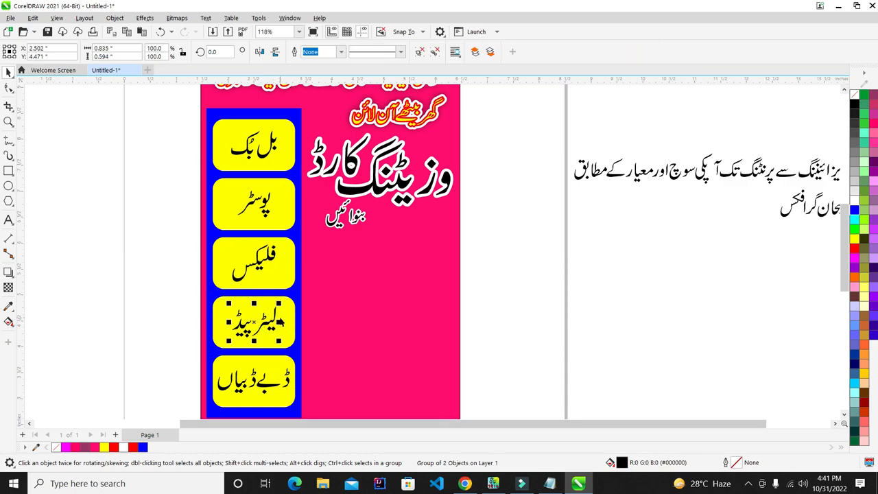
pyautogui.click(272, 387)
pyautogui.click(497, 325)
pyautogui.scroll(-1, 147, 149)
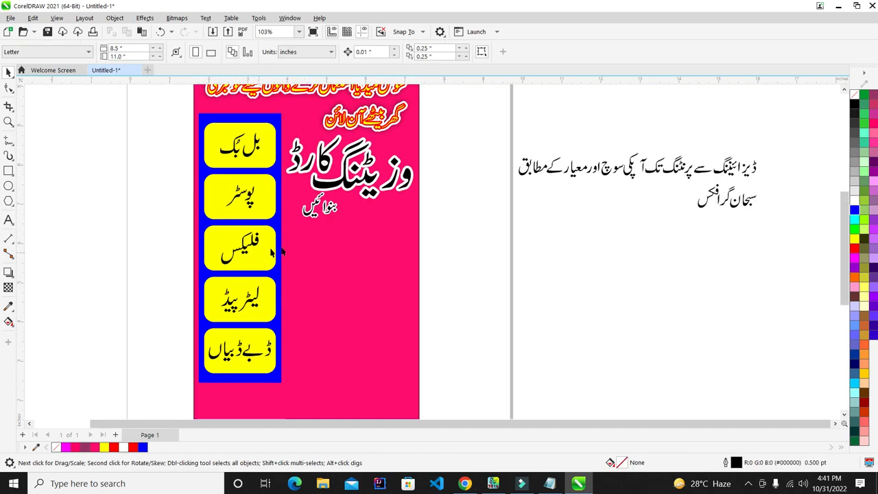
pyautogui.scroll(-1, 385, 263)
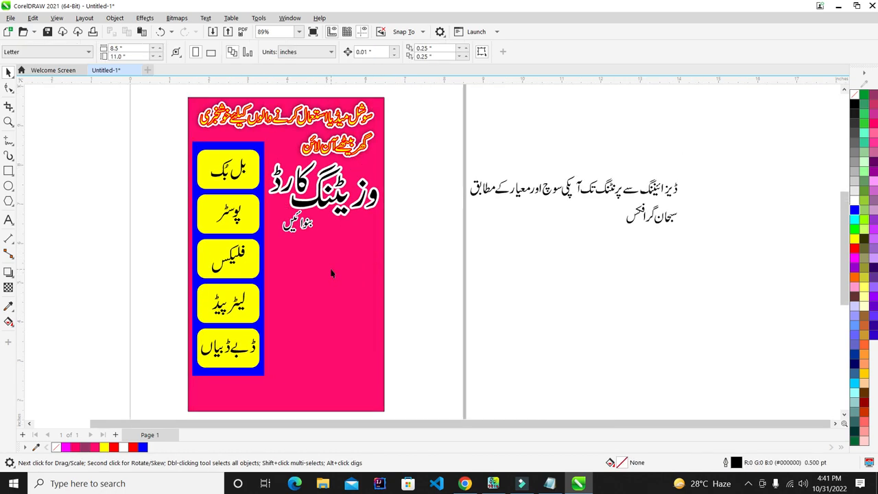
# Try rounding all four corners of the blue frame rectangle with a radius of about 0.327 inches
pyautogui.click(263, 144)
pyautogui.click(9, 88)
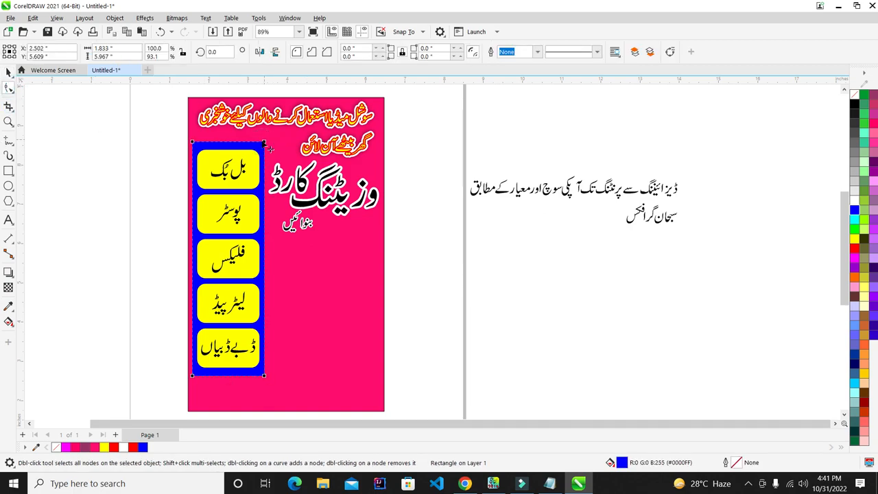
pyautogui.moveTo(266, 146); pyautogui.dragTo(271, 159)
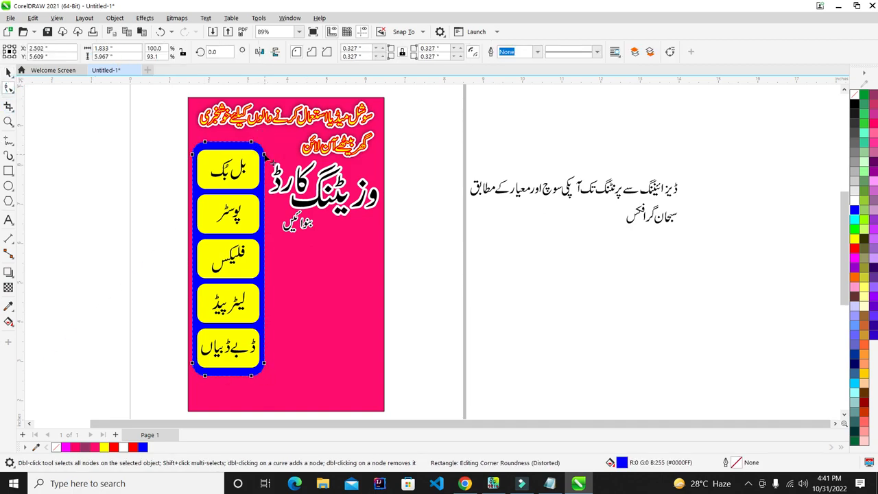
pyautogui.click(9, 72)
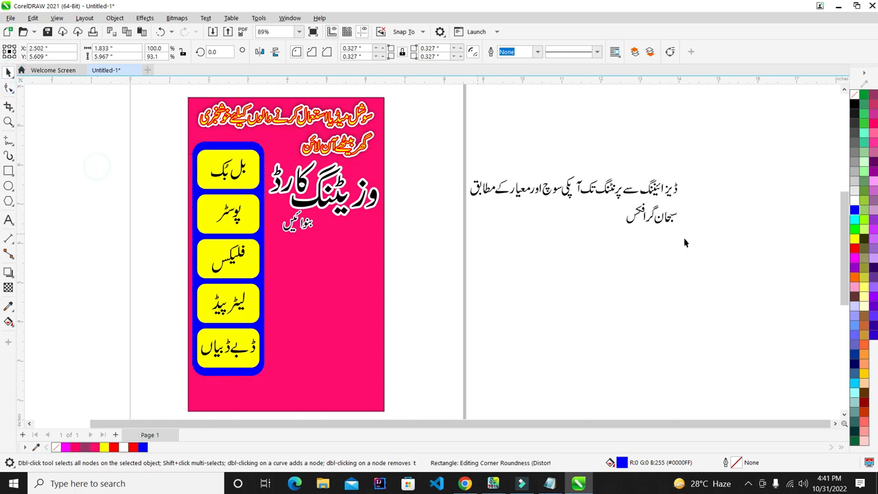
pyautogui.click(662, 256)
pyautogui.hotkey('ctrl', 'z')
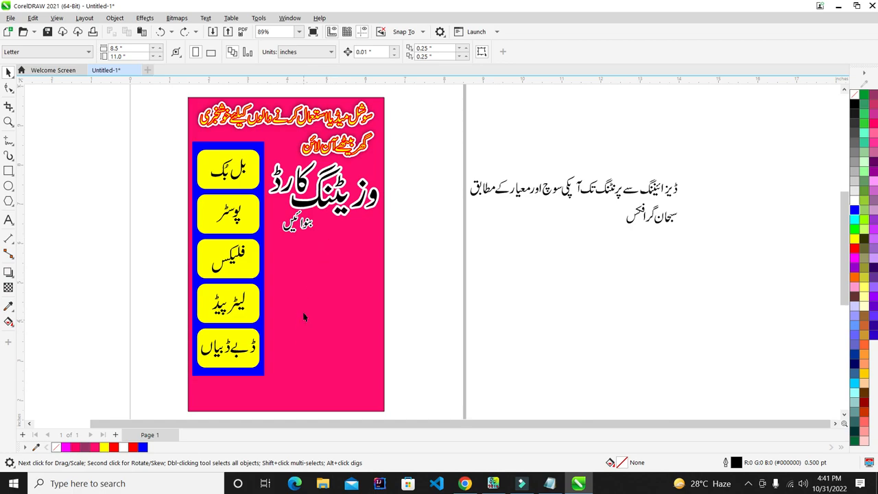
pyautogui.click(347, 268)
pyautogui.moveTo(286, 416); pyautogui.dragTo(298, 284)
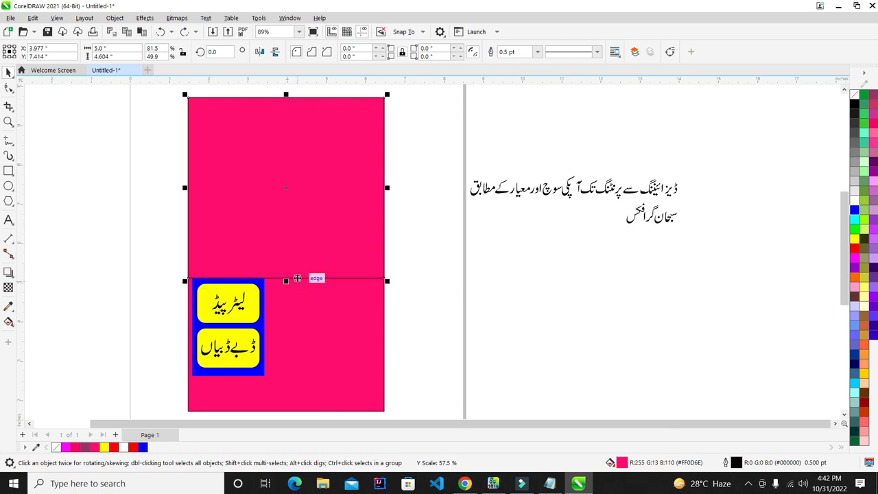
pyautogui.press('Delete')
# Draw a rectangle about 2.88 by 0.62 inches below the word بنوائیں, reaching from the poster's outer edge towards the blue frame
pyautogui.scroll(1, 390, 237)
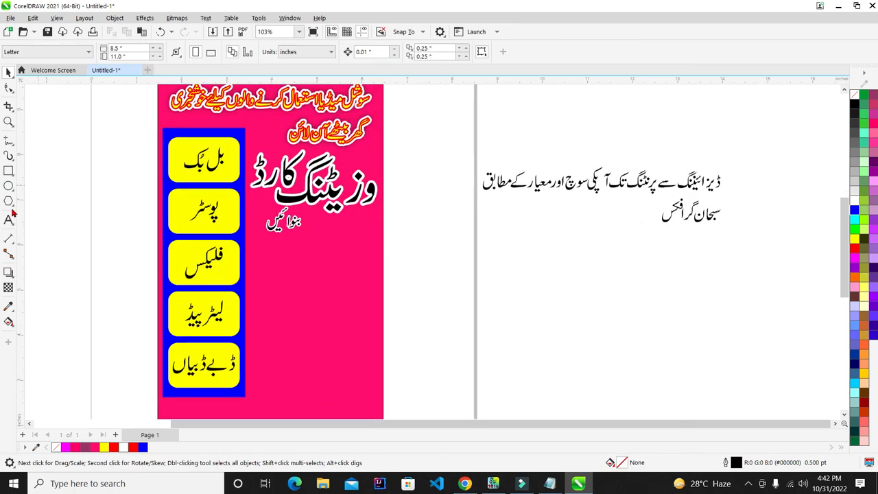
pyautogui.click(9, 172)
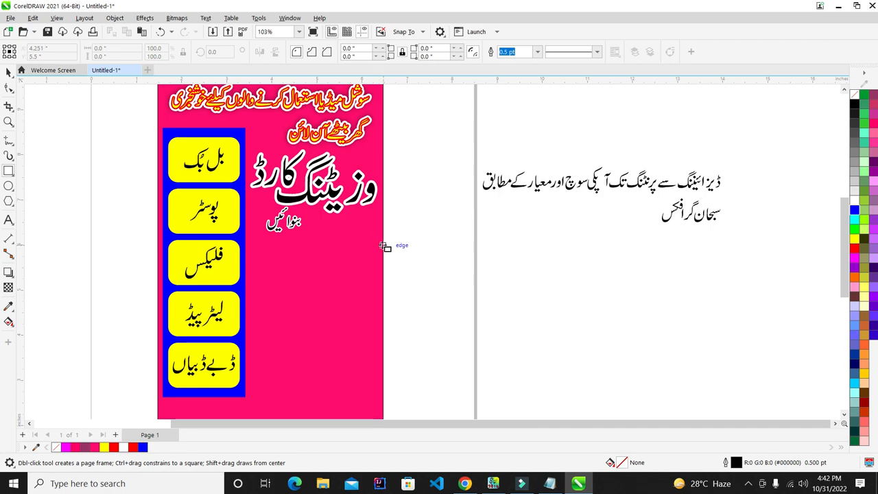
pyautogui.moveTo(384, 246); pyautogui.dragTo(250, 274)
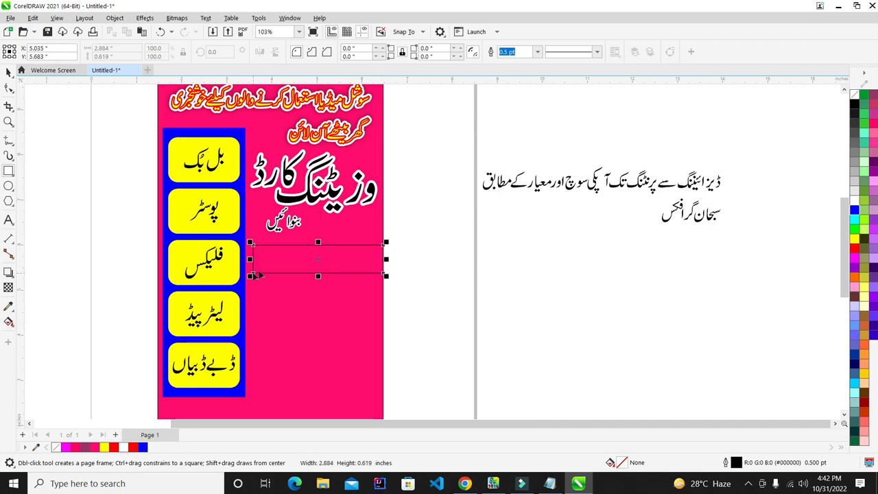
pyautogui.scroll(3, 351, 275)
pyautogui.scroll(-2, 298, 271)
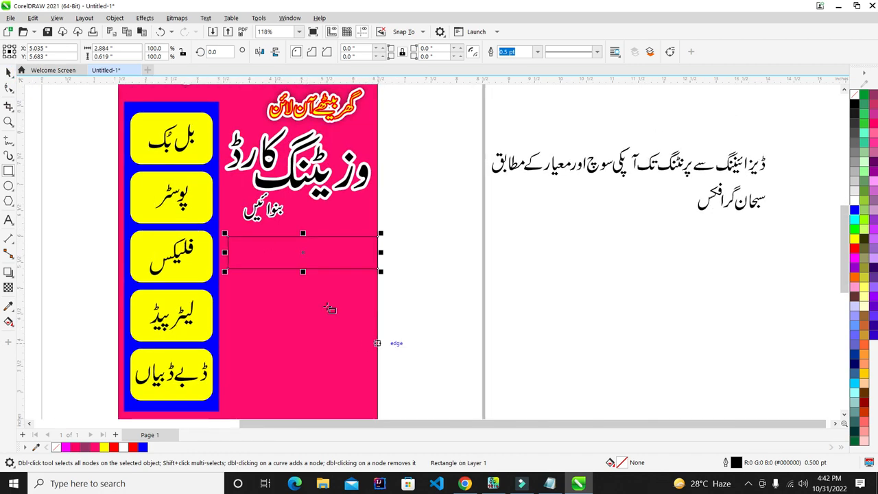
# Stretch the new rectangle below the word بنوائیں downwards to a height of about 1.216 inches
pyautogui.moveTo(304, 274); pyautogui.dragTo(304, 297)
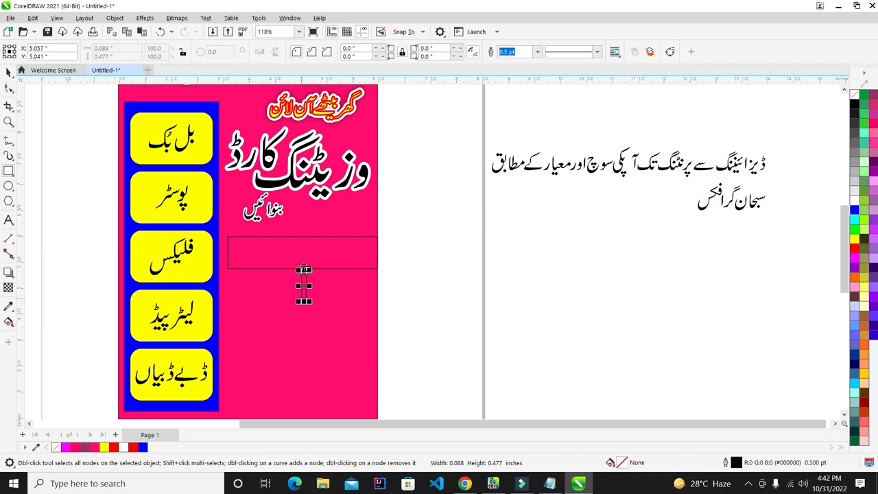
pyautogui.press('Delete')
pyautogui.click(319, 251)
pyautogui.click(8, 72)
pyautogui.moveTo(303, 272); pyautogui.dragTo(306, 310)
pyautogui.click(445, 266)
# Round the two corners of the new rectangle that face the blue frame with a radius of about 0.316 inches
pyautogui.click(309, 259)
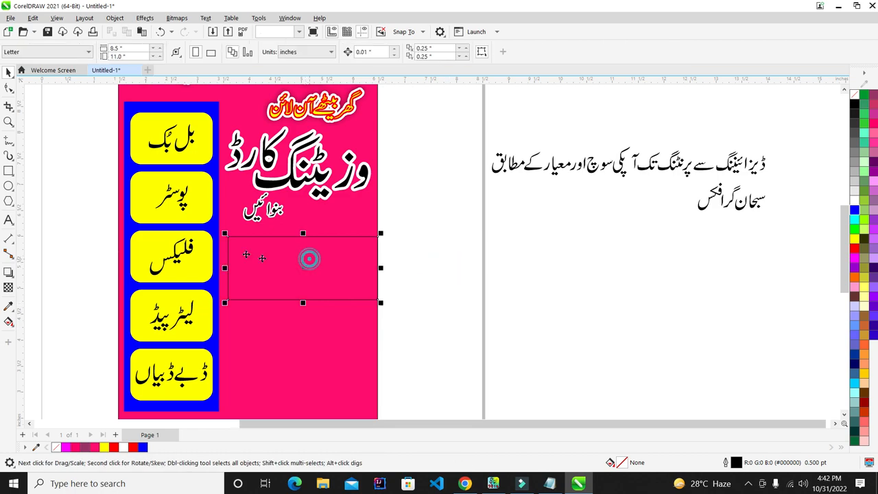
pyautogui.click(9, 88)
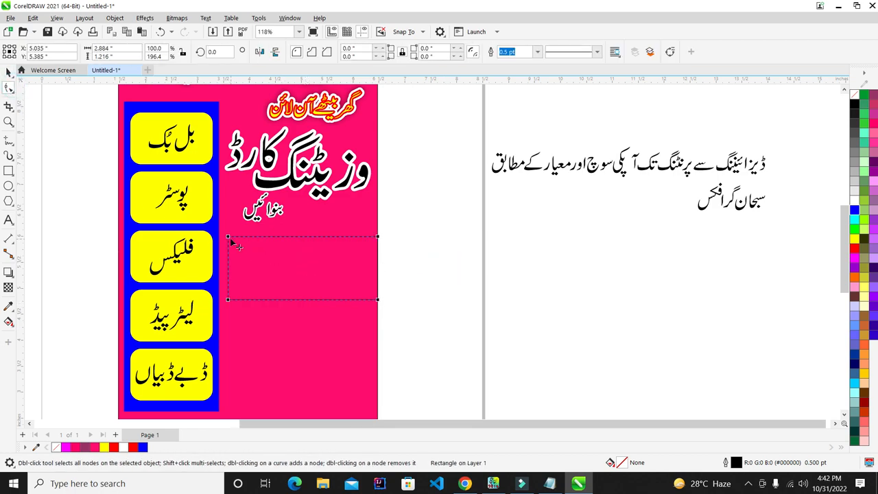
pyautogui.moveTo(229, 238); pyautogui.dragTo(229, 272)
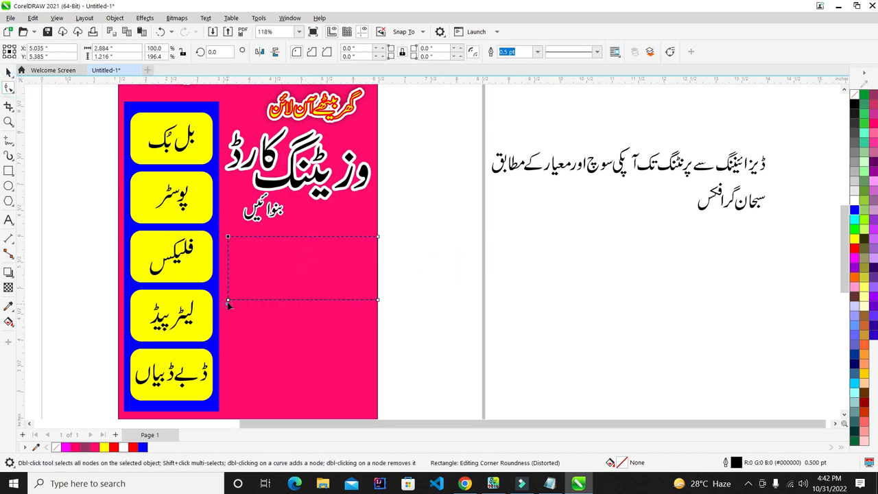
pyautogui.click(217, 225)
pyautogui.click(243, 283)
pyautogui.click(228, 236)
pyautogui.moveTo(229, 301); pyautogui.dragTo(246, 304)
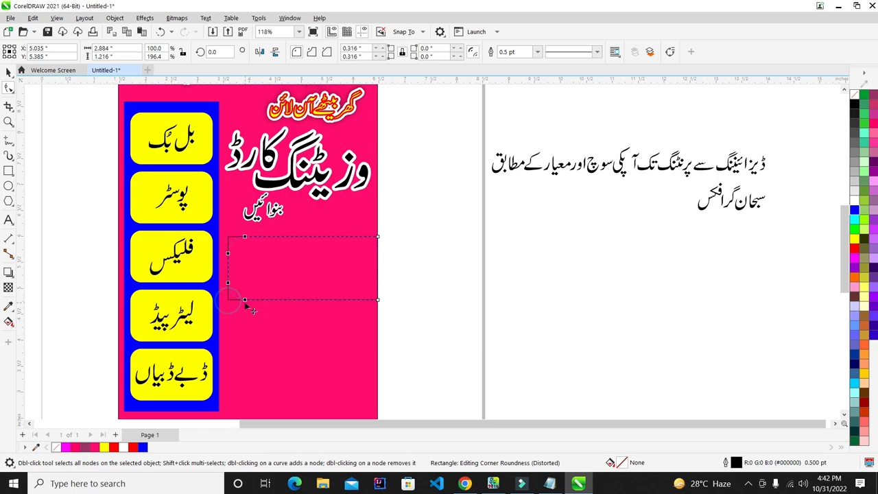
# Move the line ڈیزائیننگ سے پرنٹنگ تک آپکی سوچ اور معیار کے مطابق onto the rounded rectangle and shrink it to about 2.741 inches wide
pyautogui.click(8, 71)
pyautogui.click(517, 309)
pyautogui.click(762, 165)
pyautogui.moveTo(752, 168); pyautogui.dragTo(358, 263)
pyautogui.scroll(1, 209, 282)
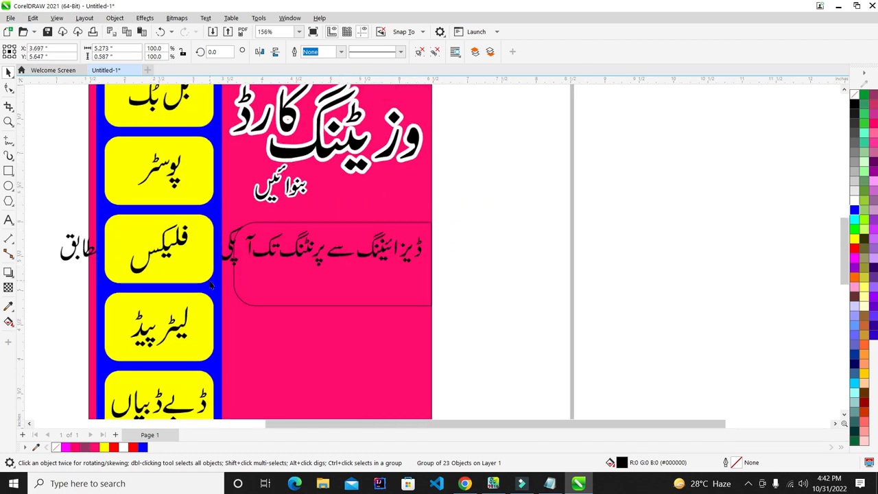
pyautogui.moveTo(58, 271); pyautogui.dragTo(233, 257)
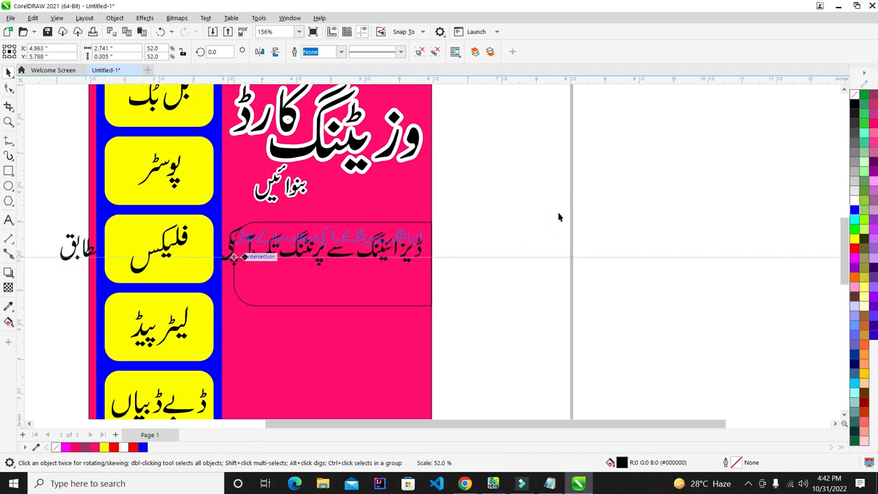
pyautogui.click(571, 202)
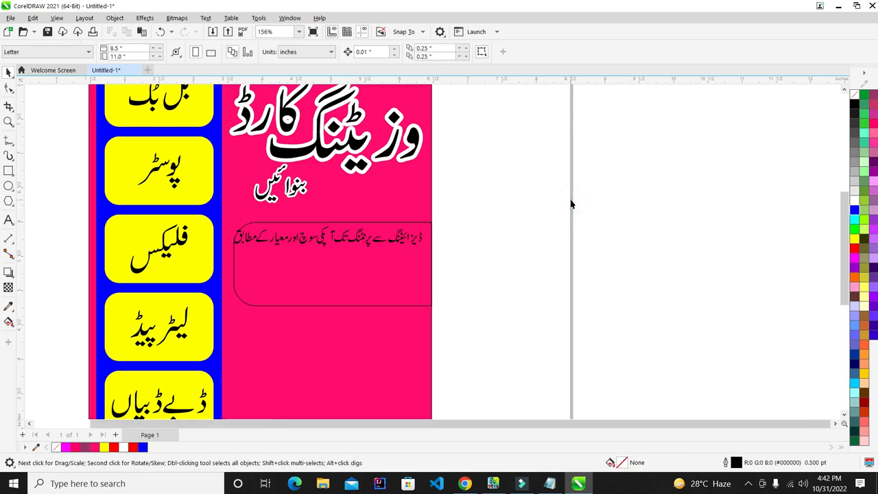
pyautogui.scroll(-2, 571, 204)
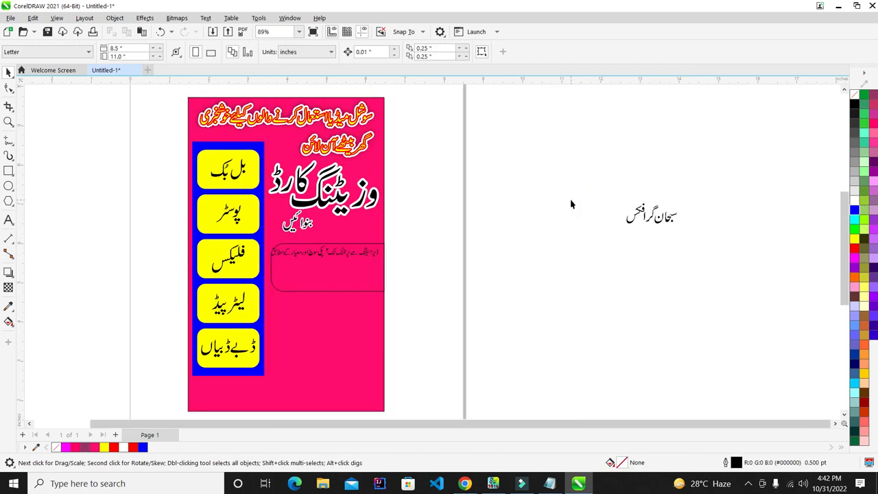
pyautogui.scroll(2, 571, 204)
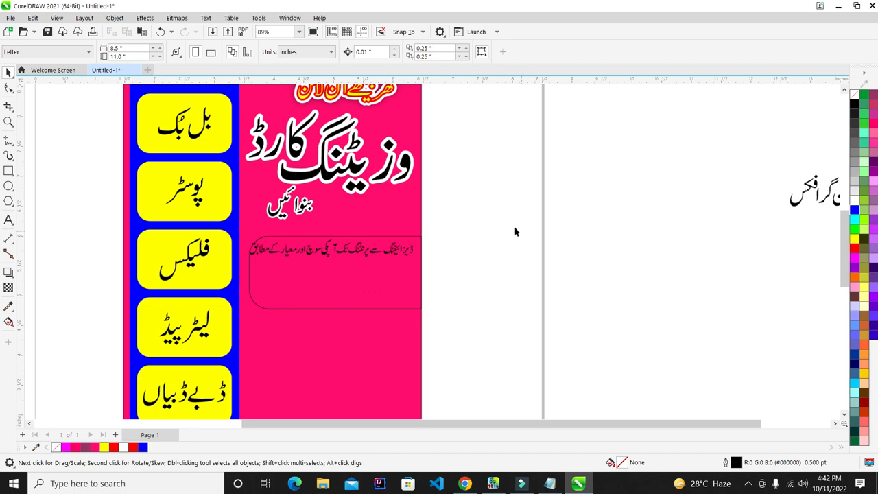
# Enlarge the slogan line to about 4.468 inches wide and move it onto the blank area beside the poster
pyautogui.click(242, 258)
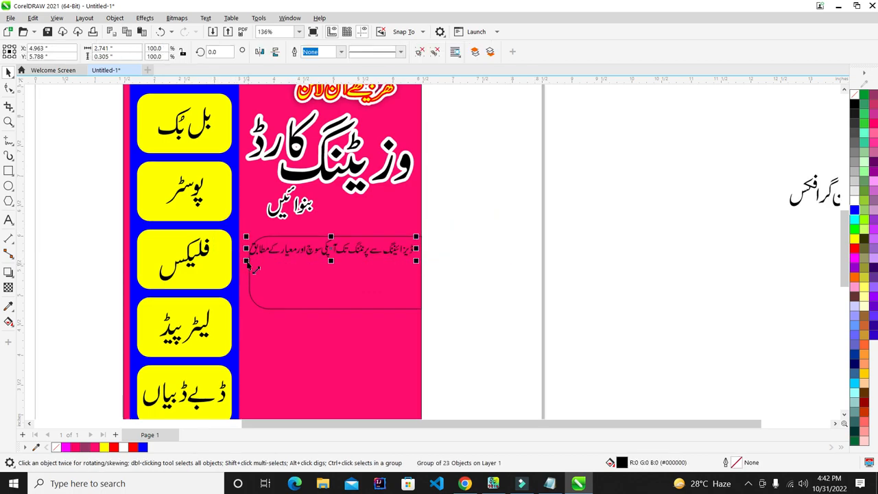
pyautogui.moveTo(247, 263); pyautogui.dragTo(145, 278)
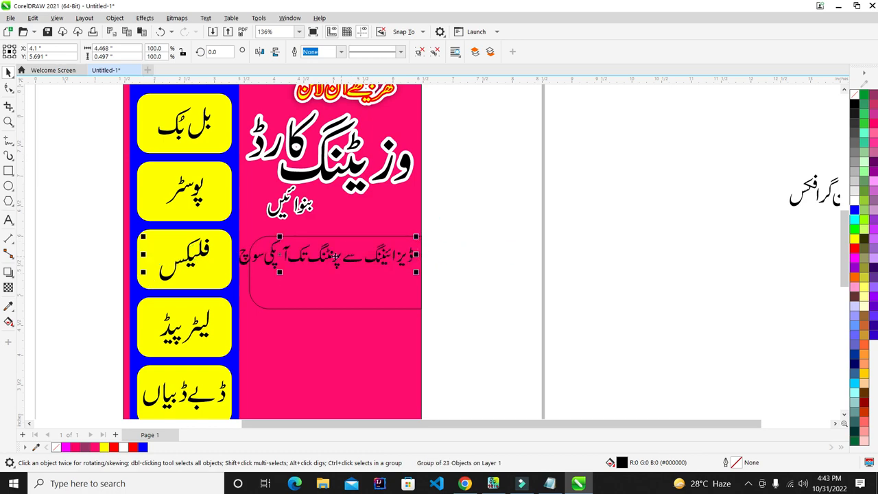
pyautogui.moveTo(279, 253); pyautogui.dragTo(590, 218)
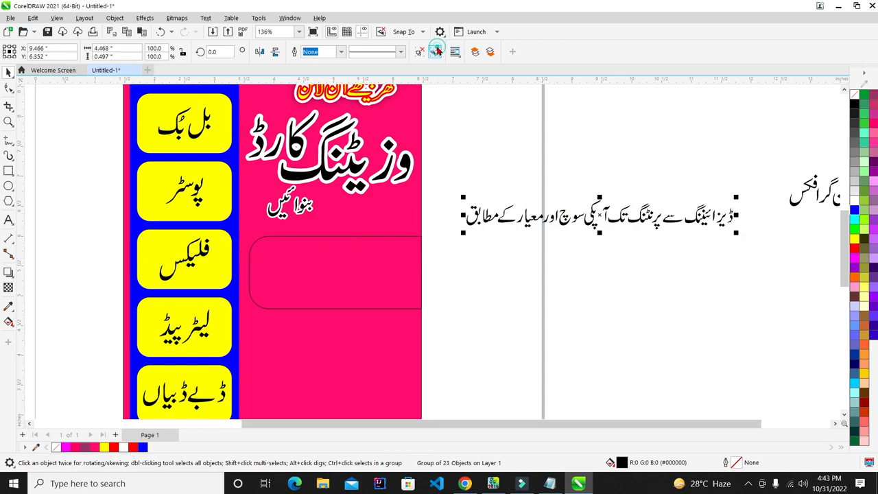
# Ungroup the slogan, regroup the words سوچ اور معیار کے مطابق separately and place them below آپکی's line as a second line
pyautogui.click(521, 135)
pyautogui.moveTo(441, 164); pyautogui.dragTo(592, 288)
pyautogui.moveTo(758, 170); pyautogui.dragTo(569, 294)
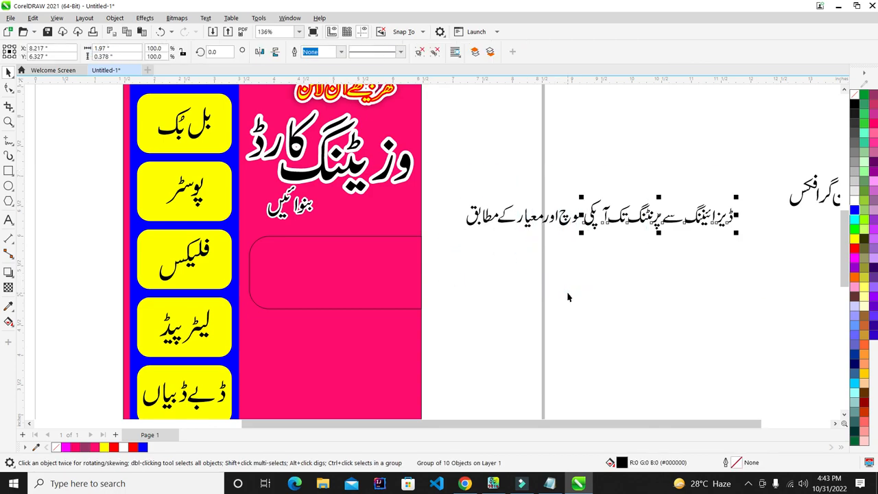
pyautogui.click(554, 216)
pyautogui.moveTo(559, 214); pyautogui.dragTo(707, 259)
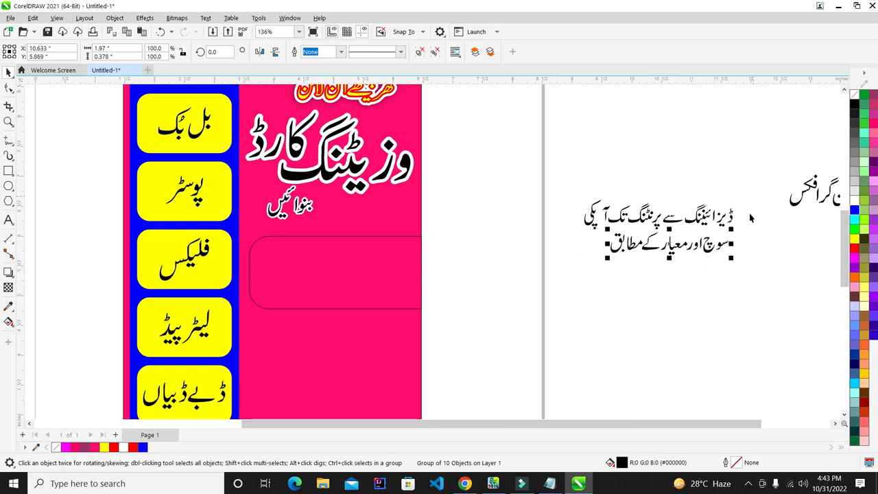
# Centre the two slogan lines on each other, group them and centre the group inside the rounded rectangle on the poster
pyautogui.scroll(2, 750, 218)
pyautogui.moveTo(752, 175); pyautogui.dragTo(417, 323)
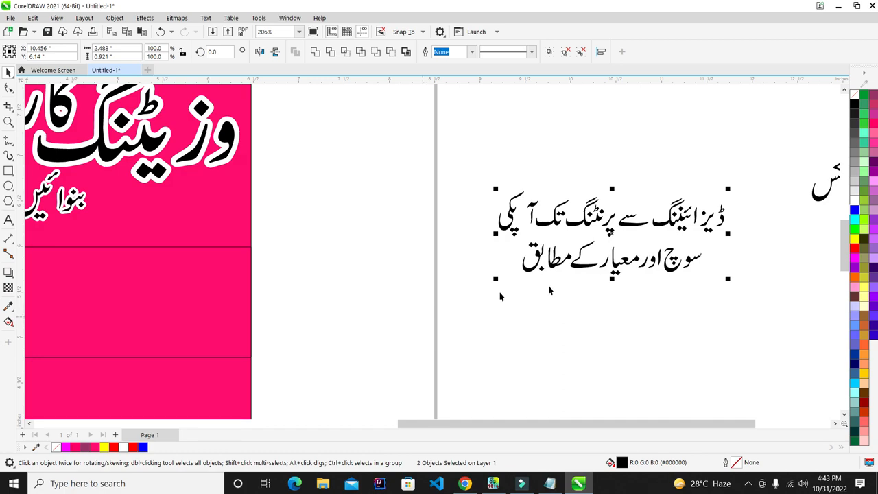
pyautogui.scroll(-2, 627, 261)
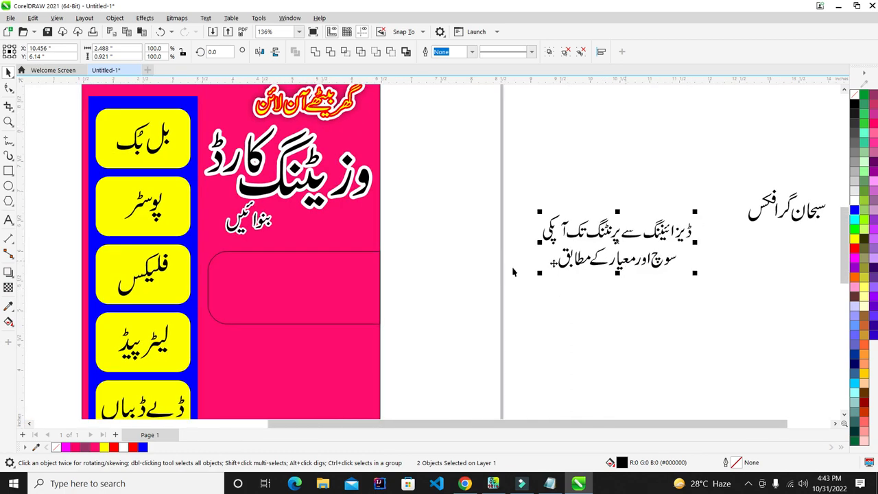
pyautogui.keyDown('shift'); pyautogui.click(355, 296); pyautogui.keyUp('shift')
pyautogui.press('c')
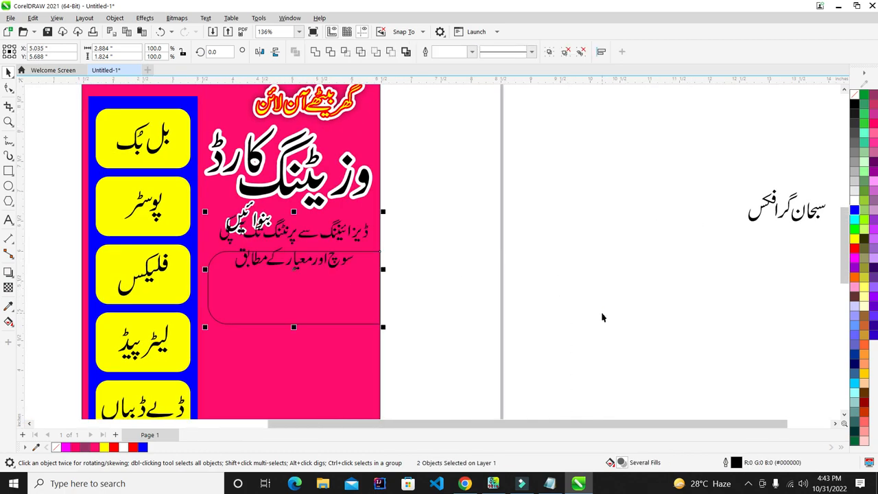
pyautogui.press('e')
pyautogui.click(573, 312)
pyautogui.scroll(-1, 445, 261)
pyautogui.scroll(2, 369, 296)
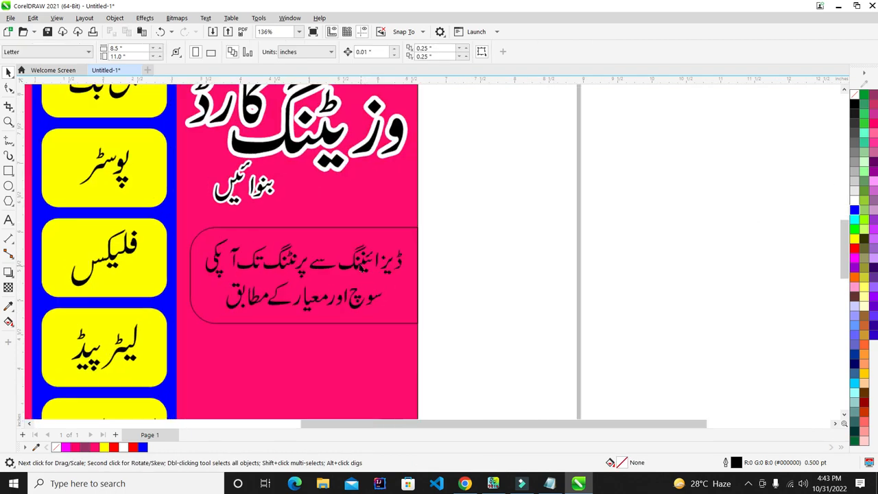
pyautogui.scroll(-1, 329, 271)
# Ungroup the two slogan lines, align their right edges and enlarge them slightly to about 2.543 inches wide
pyautogui.click(326, 268)
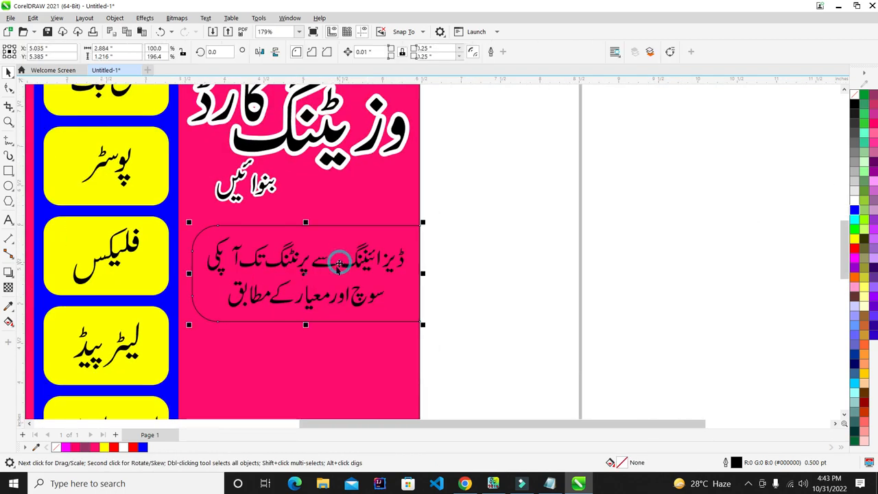
pyautogui.click(566, 227)
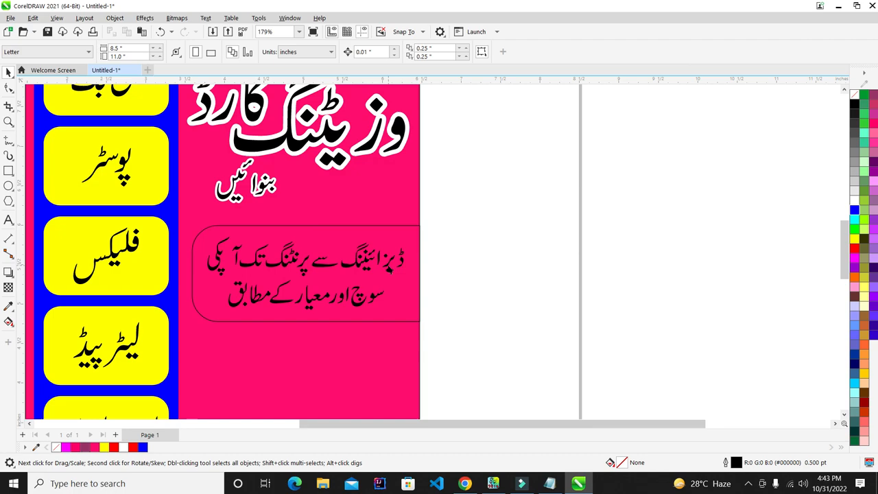
pyautogui.click(397, 262)
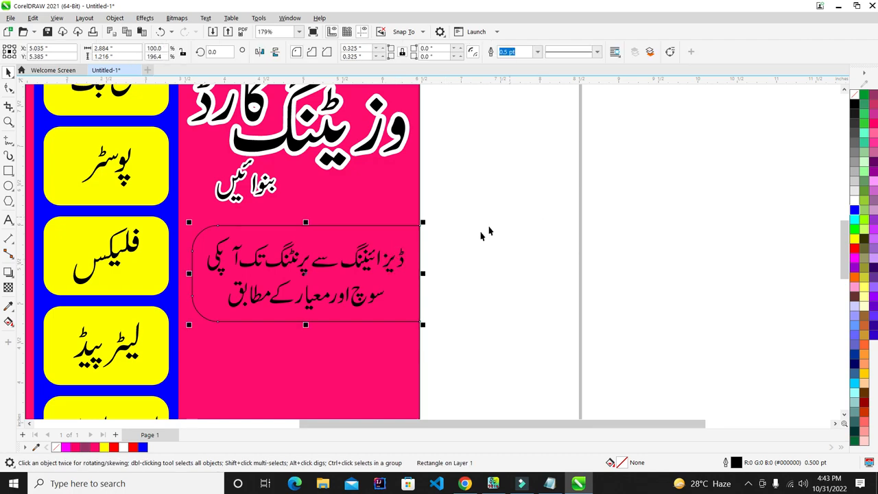
pyautogui.click(518, 256)
pyautogui.moveTo(506, 203); pyautogui.dragTo(202, 385)
pyautogui.scroll(1, 364, 274)
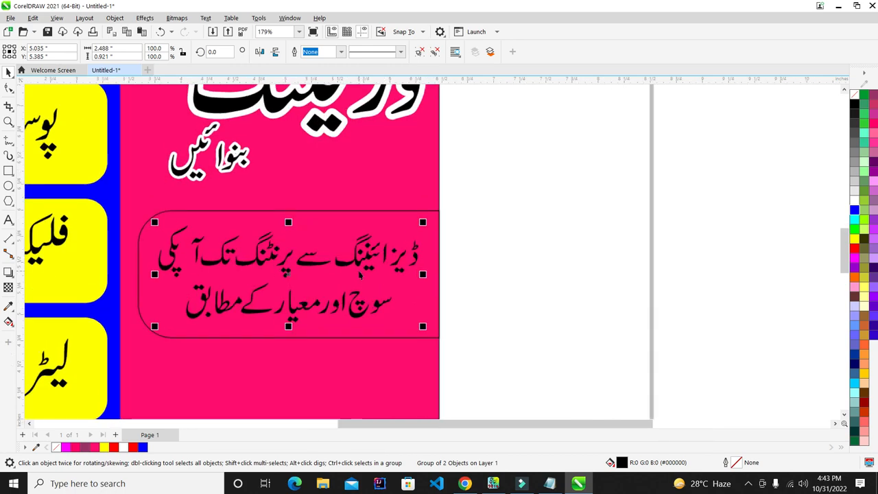
pyautogui.keyDown('ctrl'); pyautogui.click(406, 251); pyautogui.keyUp('ctrl')
pyautogui.keyDown('ctrl'); pyautogui.keyDown('shift'); pyautogui.click(352, 312); pyautogui.keyUp('shift'); pyautogui.keyUp('ctrl')
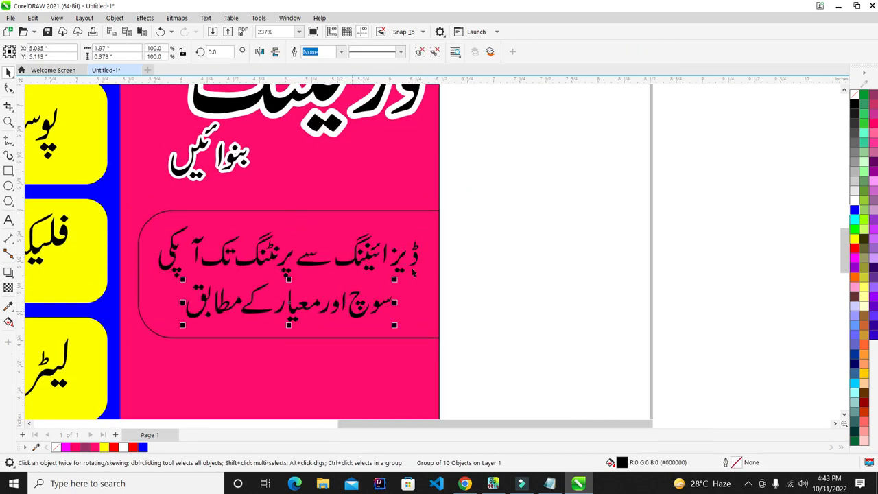
pyautogui.press('r')
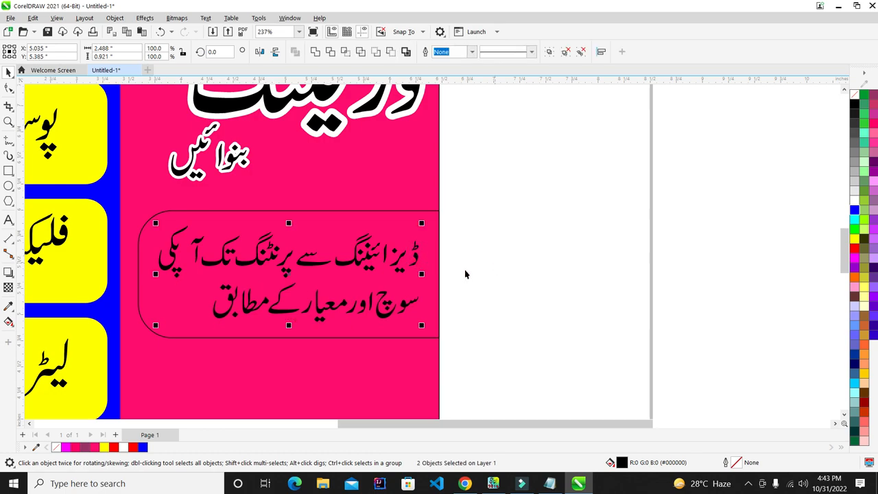
pyautogui.moveTo(158, 330); pyautogui.dragTo(147, 337)
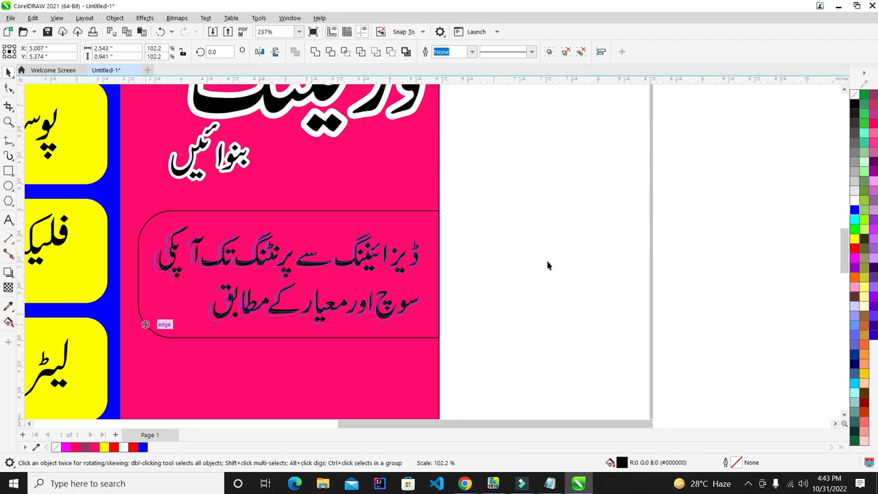
# Fill the rounded rectangle behind the slogan with yellow and remove its outline
pyautogui.click(416, 221)
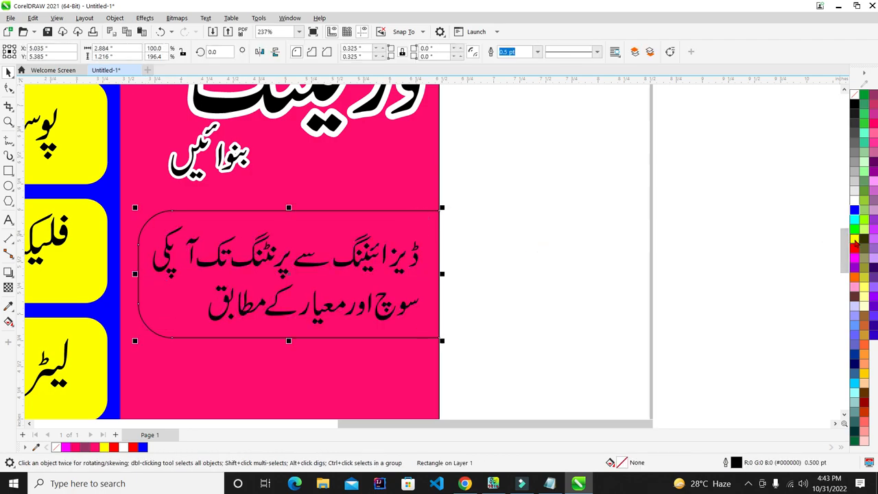
pyautogui.click(855, 239)
pyautogui.click(597, 190)
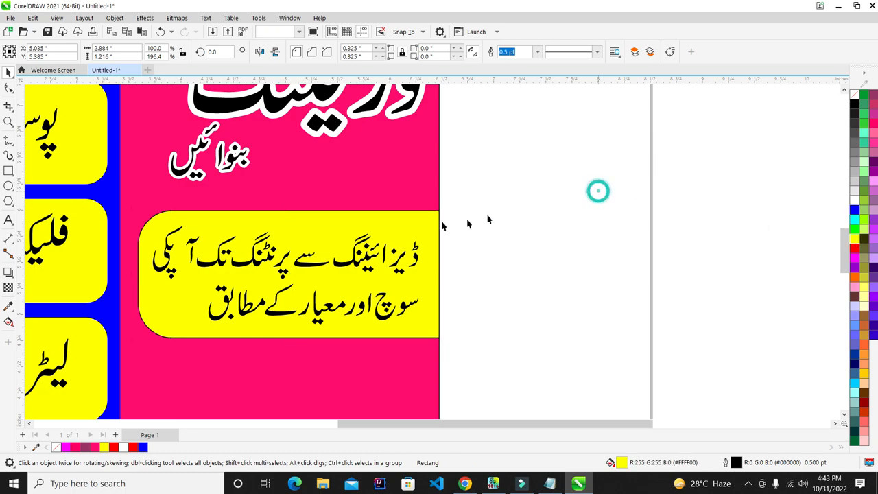
pyautogui.click(399, 222)
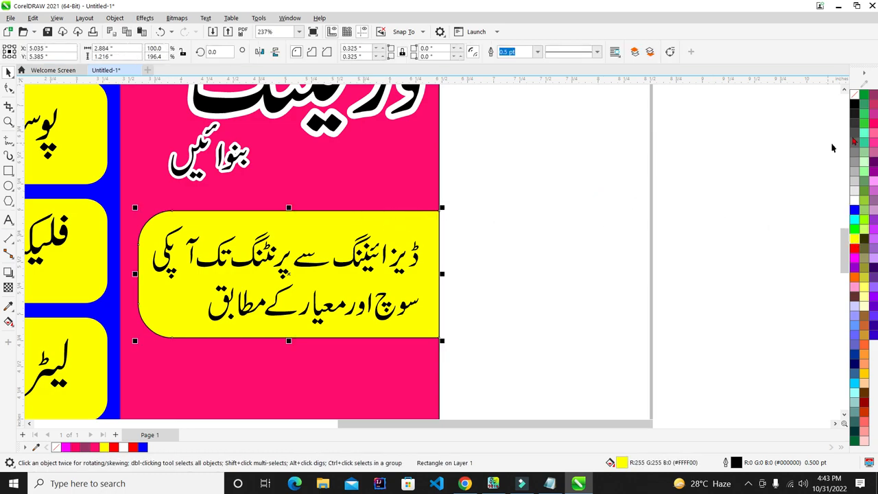
pyautogui.scroll(-3, 270, 262)
pyautogui.scroll(2, 230, 226)
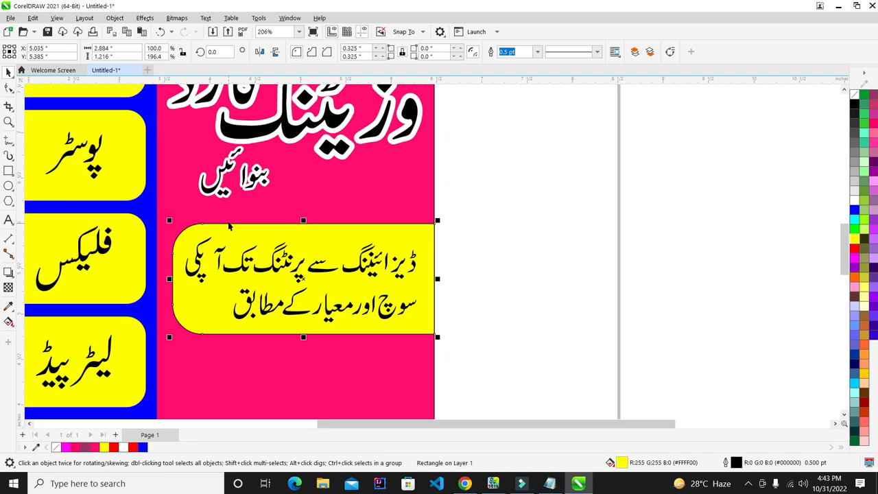
pyautogui.scroll(-3, 474, 231)
pyautogui.scroll(3, 470, 229)
pyautogui.scroll(2, 347, 235)
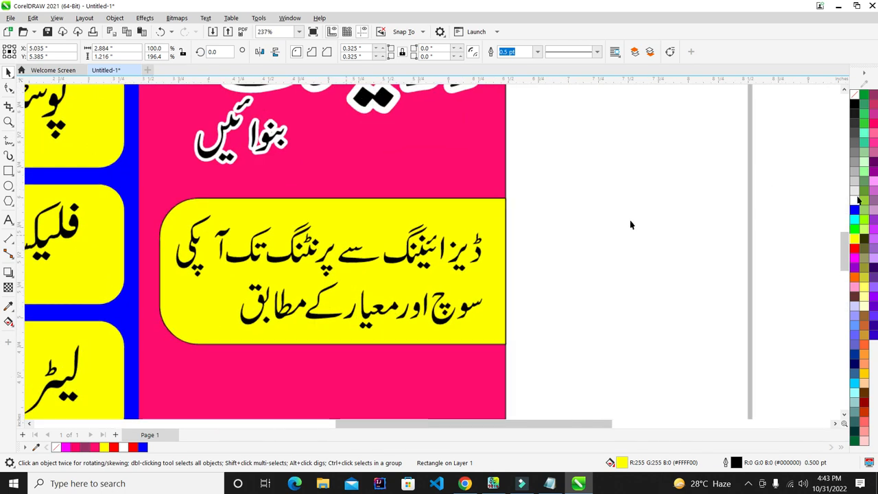
pyautogui.rightClick(858, 99)
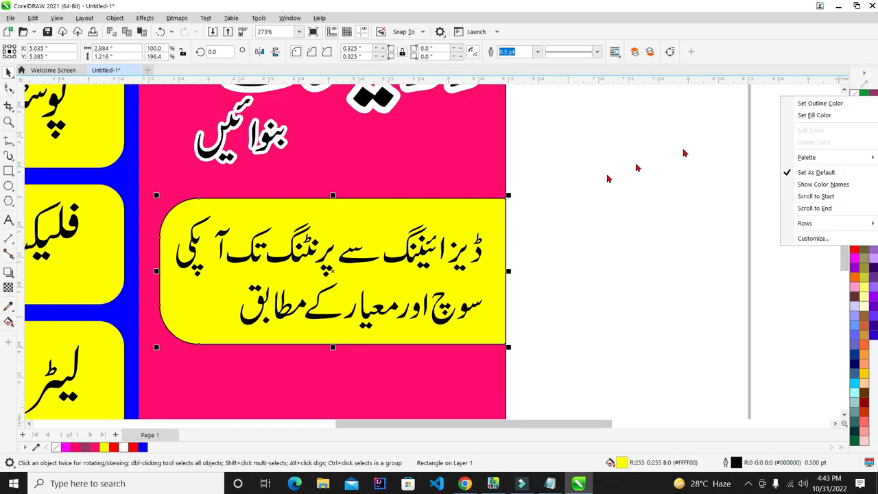
pyautogui.click(821, 103)
# Create an enlarged copy of the yellow panel, about 2.941 by 1.312 inches, and stack the original panel and slogan in front of it
pyautogui.moveTo(332, 195); pyautogui.dragTo(334, 193)
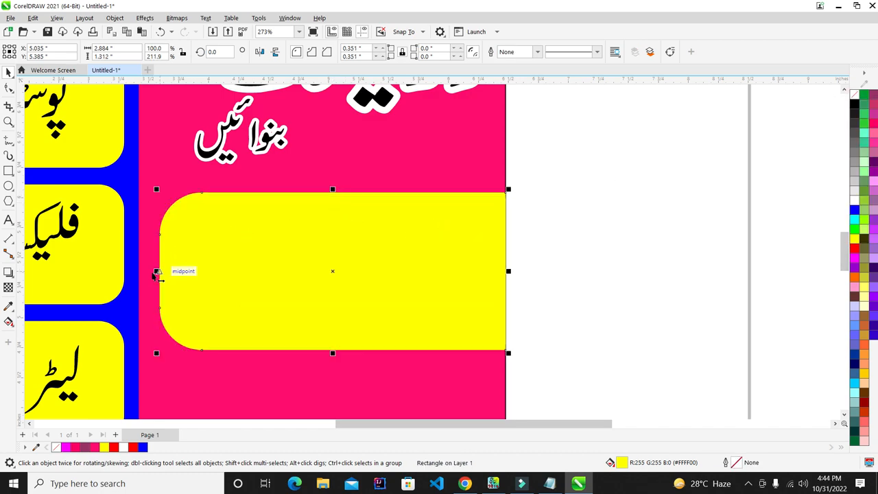
pyautogui.moveTo(153, 273); pyautogui.dragTo(146, 275)
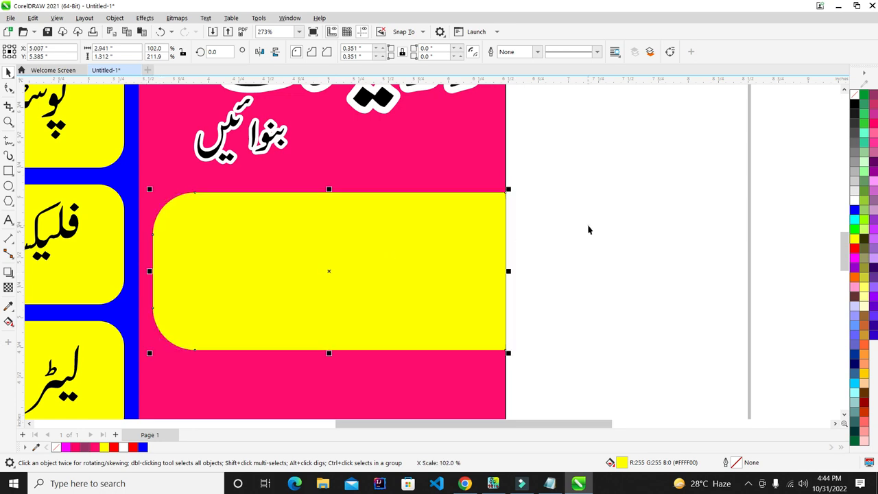
pyautogui.moveTo(579, 162); pyautogui.dragTo(156, 402)
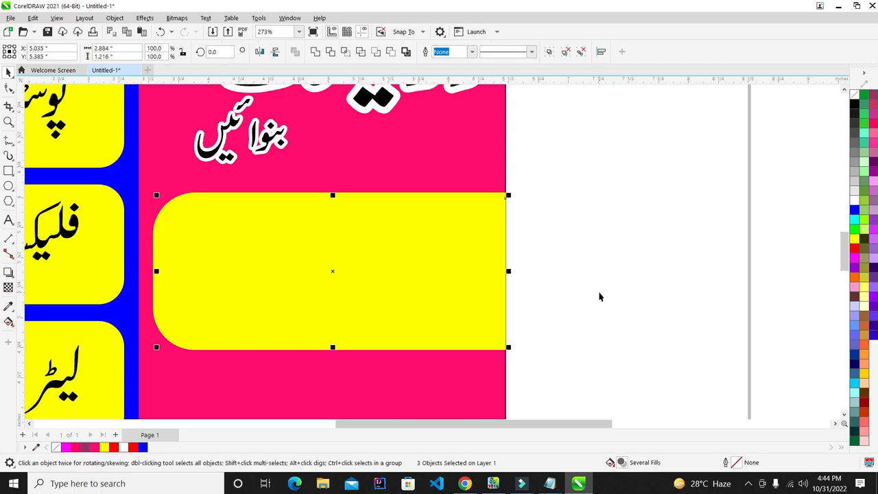
pyautogui.click(624, 257)
pyautogui.scroll(1, 440, 265)
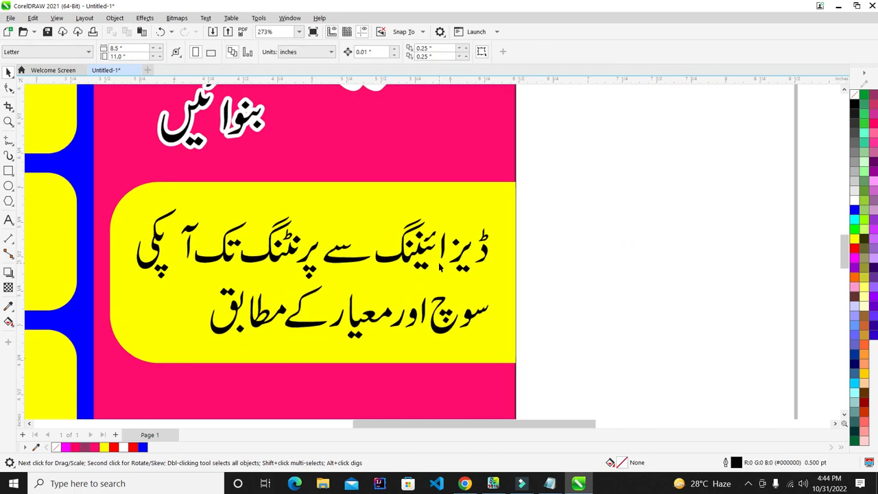
# Fill the larger rounded copy behind the yellow slogan panel with white to form a border
pyautogui.click(304, 199)
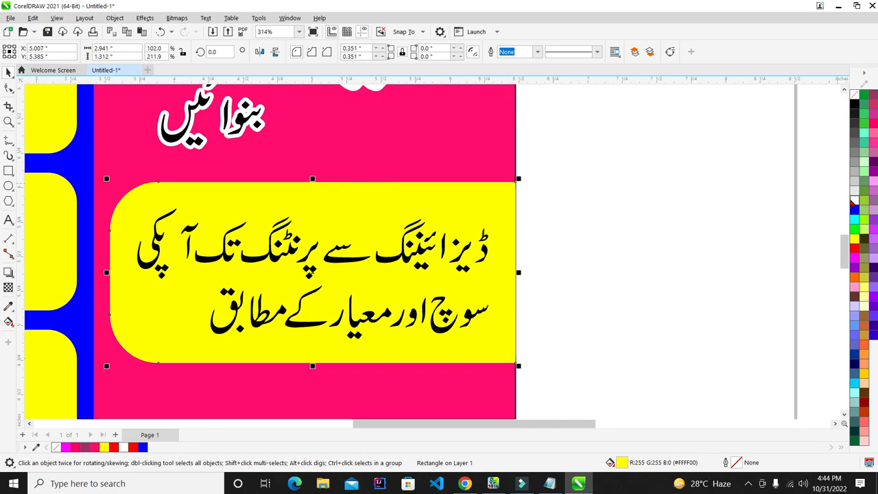
pyautogui.click(720, 141)
pyautogui.scroll(-1, 481, 233)
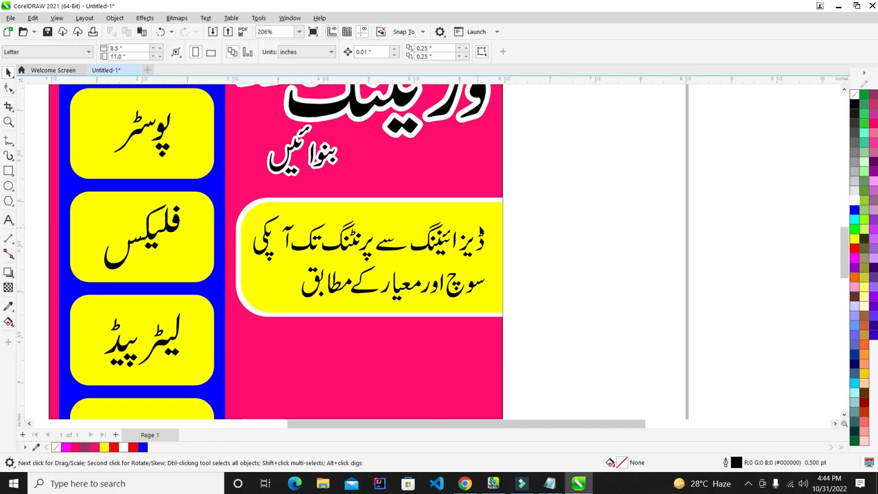
pyautogui.scroll(-2, 630, 235)
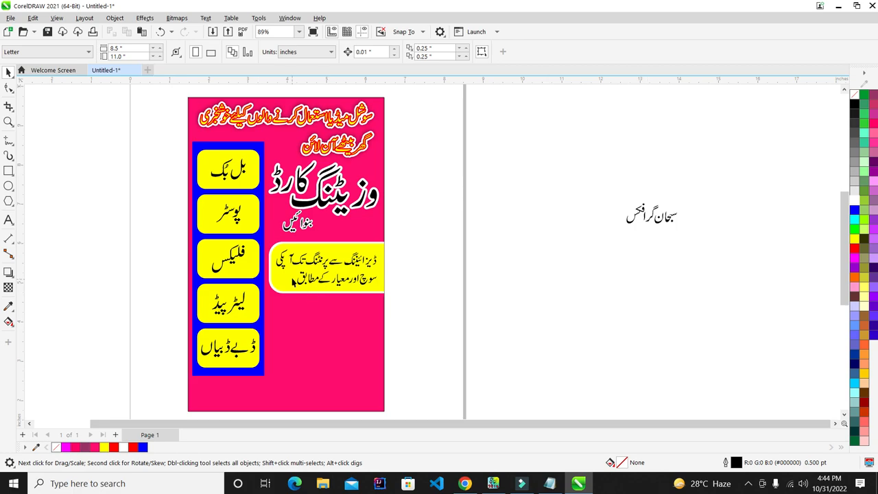
pyautogui.scroll(1, 327, 285)
pyautogui.scroll(1, 476, 231)
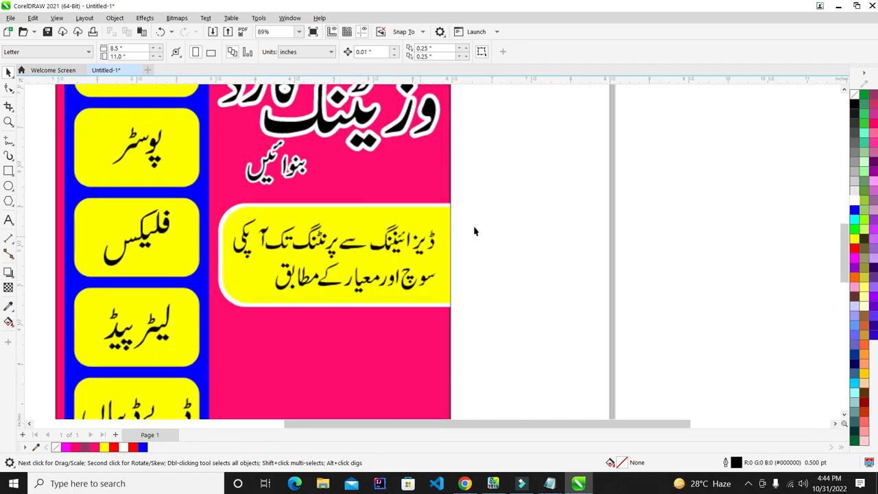
# Reduce the height of the yellow slogan panel and its white border together to about 1.134 inches, keeping them centred
pyautogui.scroll(1, 408, 233)
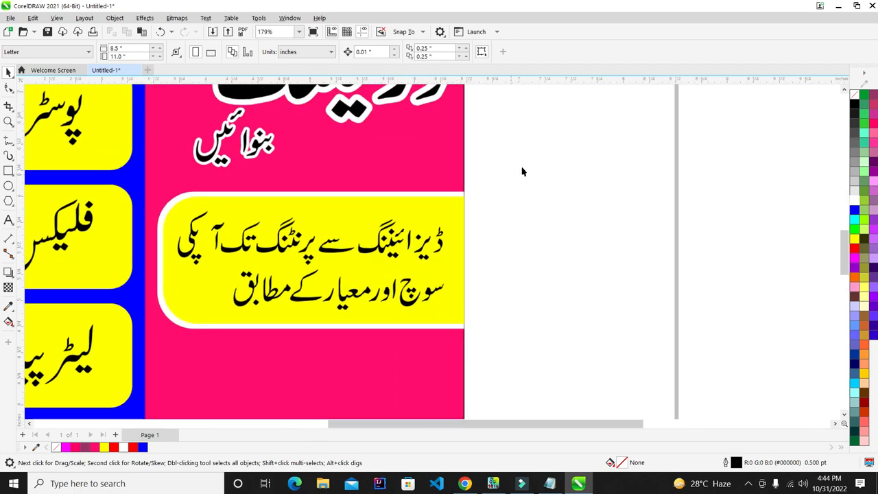
pyautogui.moveTo(525, 165); pyautogui.dragTo(147, 331)
pyautogui.moveTo(551, 179); pyautogui.dragTo(173, 359)
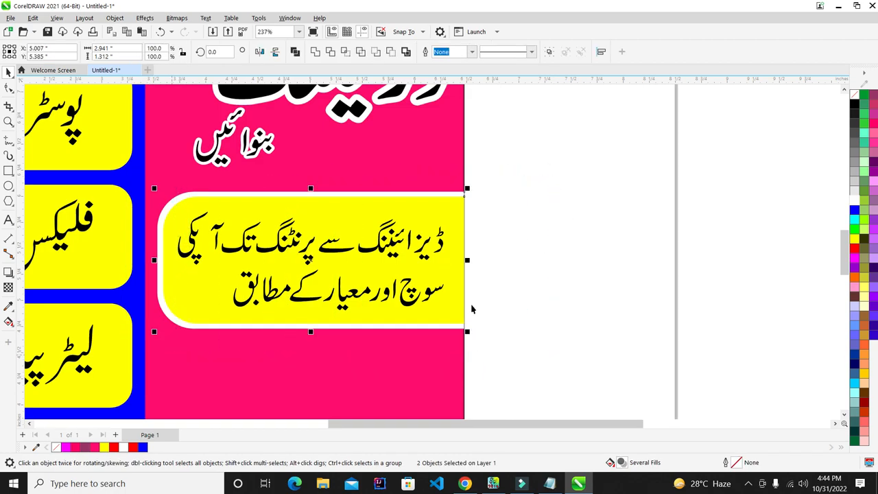
pyautogui.scroll(1, 163, 288)
pyautogui.click(216, 264)
pyautogui.keyDown('shift'); pyautogui.click(167, 287); pyautogui.keyUp('shift')
pyautogui.moveTo(397, 350); pyautogui.dragTo(396, 336)
pyautogui.click(688, 190)
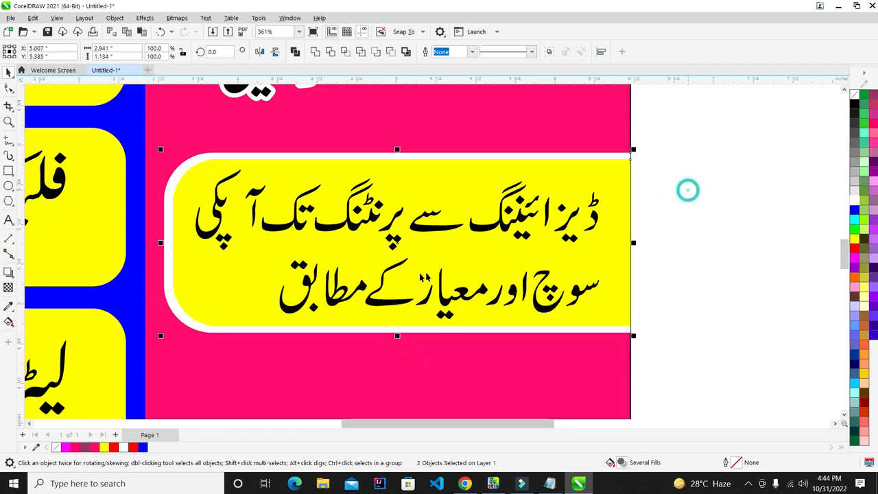
# Nudge the two slogan lines and both panels up together to a vertical position of about 5.505 inches
pyautogui.scroll(-1, 413, 265)
pyautogui.scroll(-3, 446, 242)
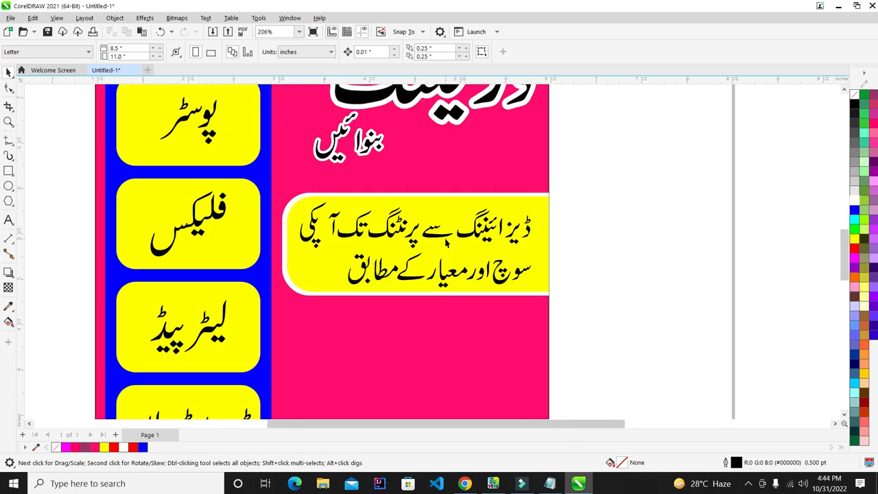
pyautogui.scroll(-6, 446, 242)
pyautogui.moveTo(445, 244); pyautogui.dragTo(205, 306)
pyautogui.hotkey('ctrl', 'z')
pyautogui.moveTo(441, 232); pyautogui.dragTo(264, 314)
pyautogui.press('Up')
pyautogui.press('Up')
pyautogui.press('Up')
pyautogui.press('Up')
pyautogui.press('Up')
pyautogui.press('Up')
pyautogui.press('Up')
pyautogui.press('Up')
pyautogui.press('Up')
pyautogui.press('Up')
pyautogui.press('Up')
pyautogui.press('Up')
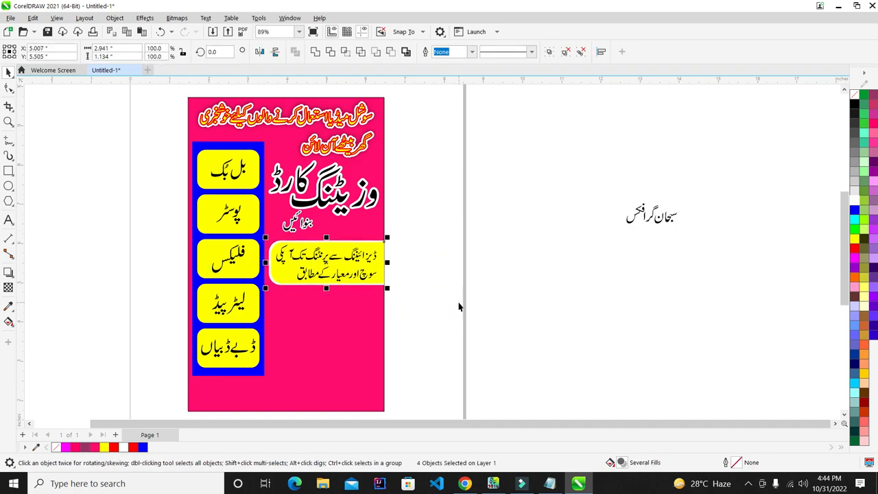
pyautogui.click(460, 298)
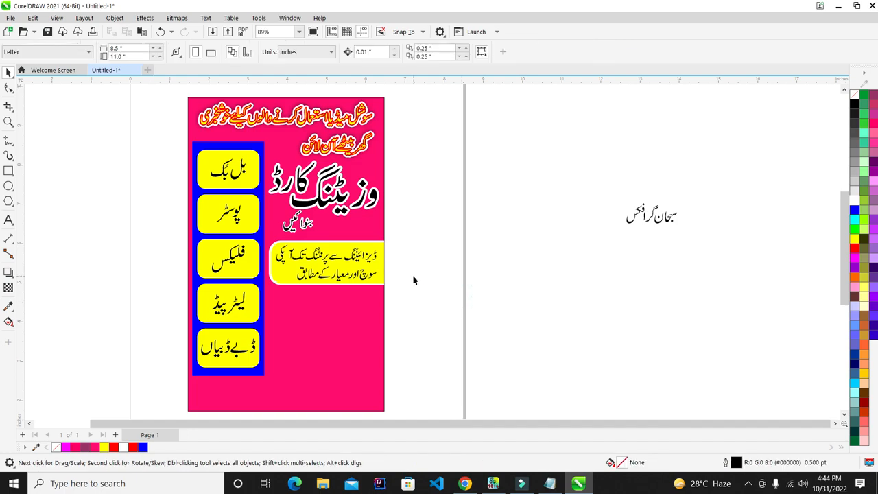
# Move the سبحان گرافکس text closer to the poster, and switch to InPage with the Text tool active
pyautogui.moveTo(537, 292); pyautogui.dragTo(537, 291)
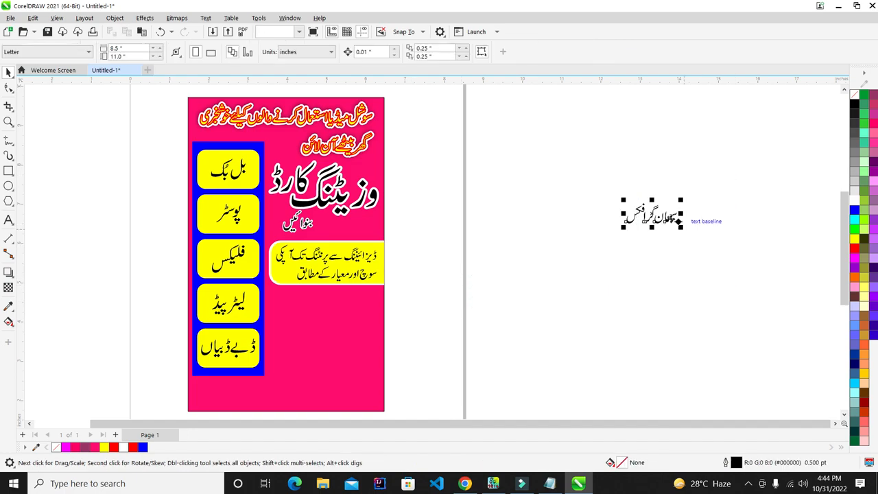
pyautogui.moveTo(669, 218); pyautogui.dragTo(534, 273)
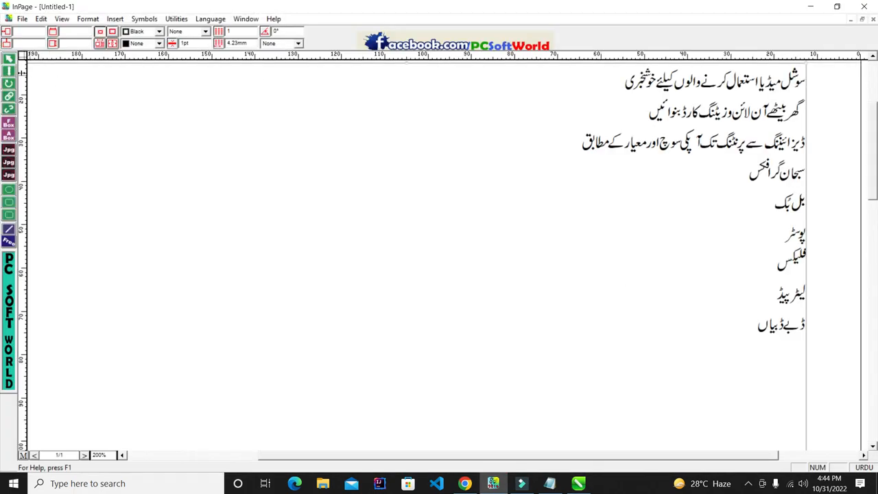
pyautogui.click(12, 72)
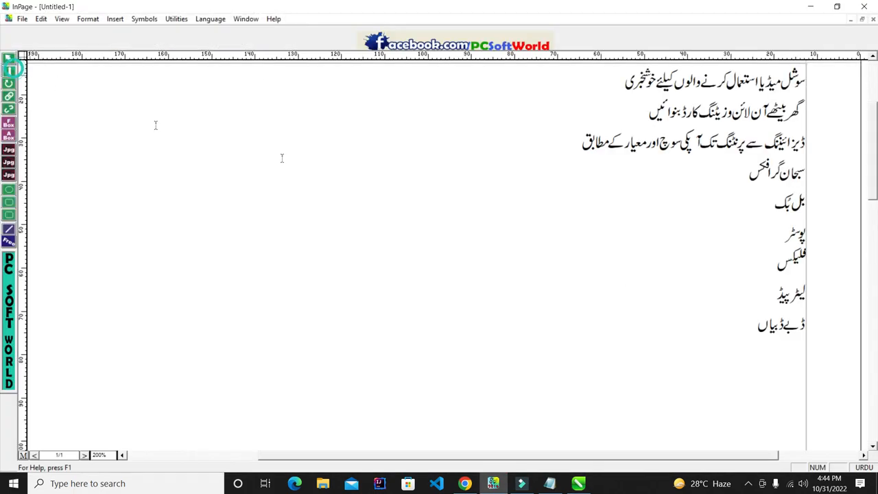
pyautogui.moveTo(582, 143); pyautogui.dragTo(807, 77)
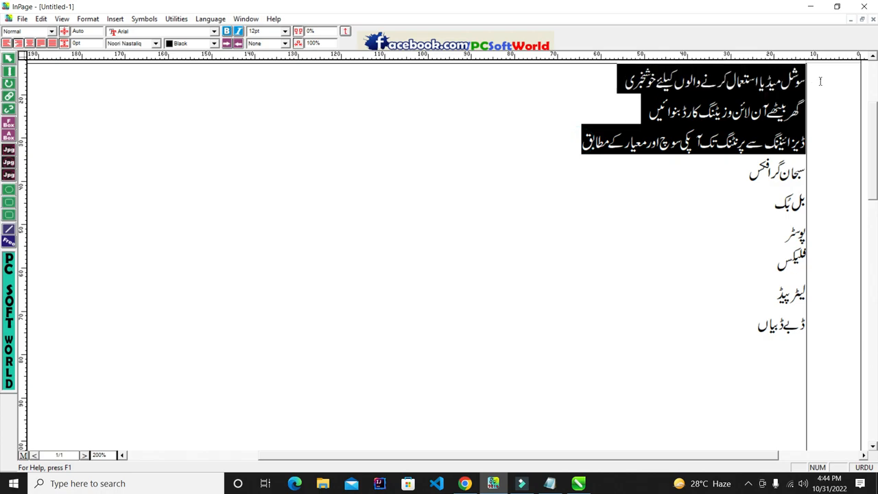
pyautogui.press('Delete')
pyautogui.hotkey('ctrl', 'z')
# Set the font of the سبحان گرافکس line to Bombay Black
pyautogui.click(749, 171)
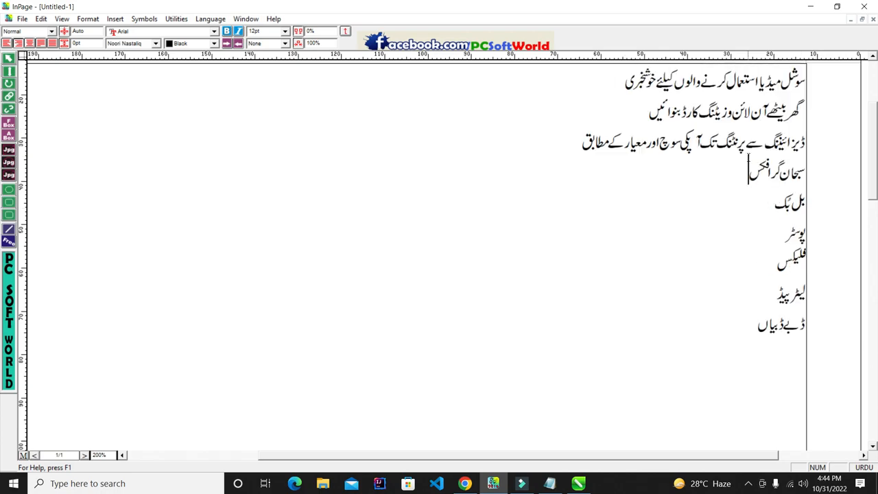
pyautogui.keyDown('shift'); pyautogui.click(826, 179); pyautogui.keyUp('shift')
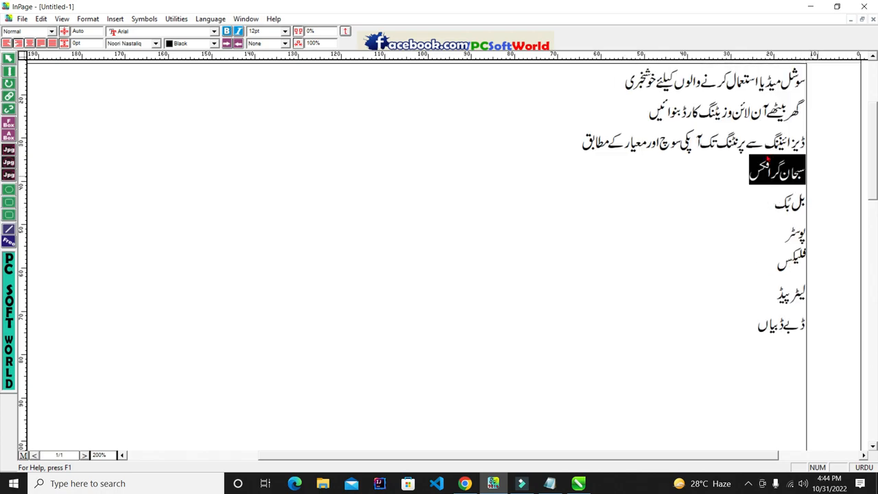
pyautogui.click(157, 43)
pyautogui.scroll(10, 151, 83)
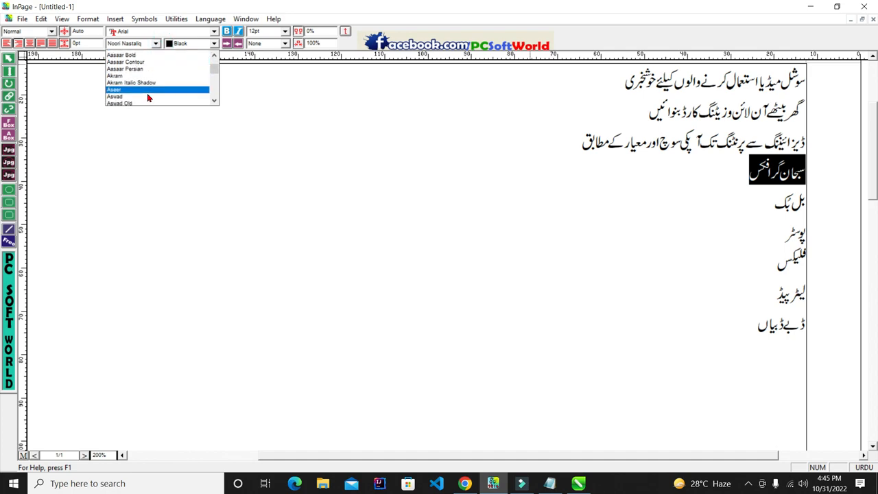
pyautogui.click(147, 98)
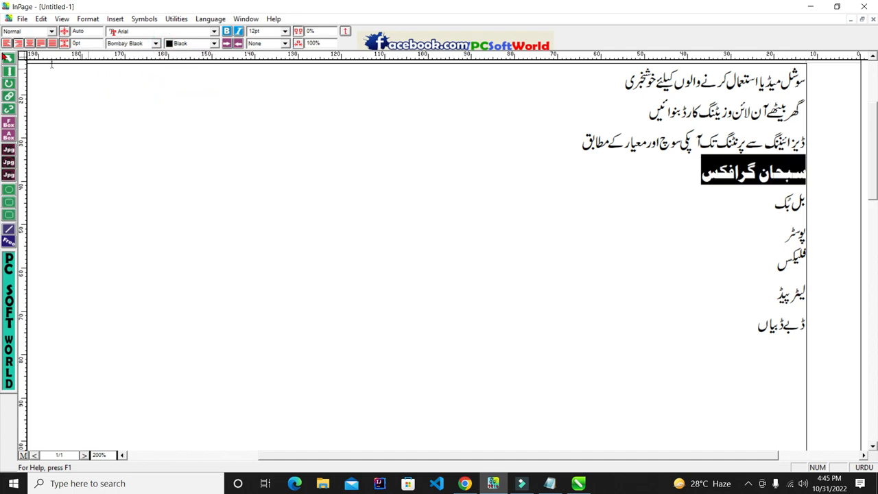
# Copy the whole text frame from InPage and paste it into the CorelDRAW poster document
pyautogui.click(9, 59)
pyautogui.click(372, 206)
pyautogui.rightClick(373, 209)
pyautogui.click(384, 255)
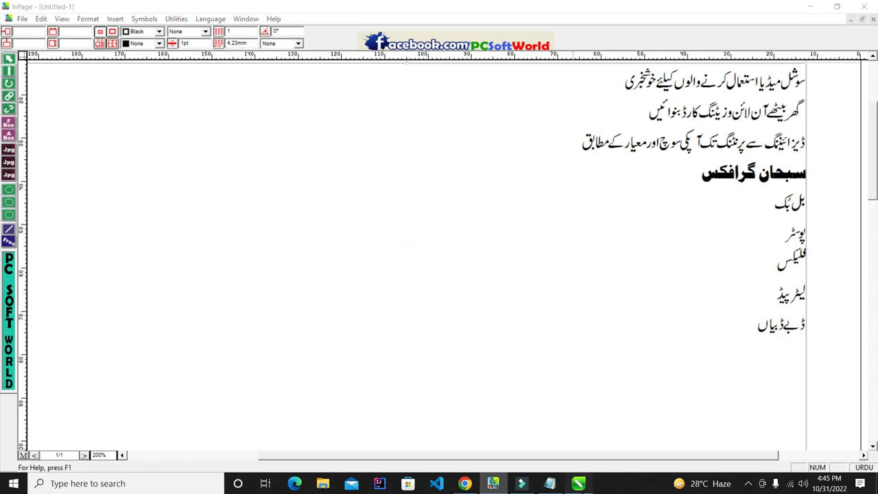
pyautogui.click(579, 483)
pyautogui.rightClick(588, 190)
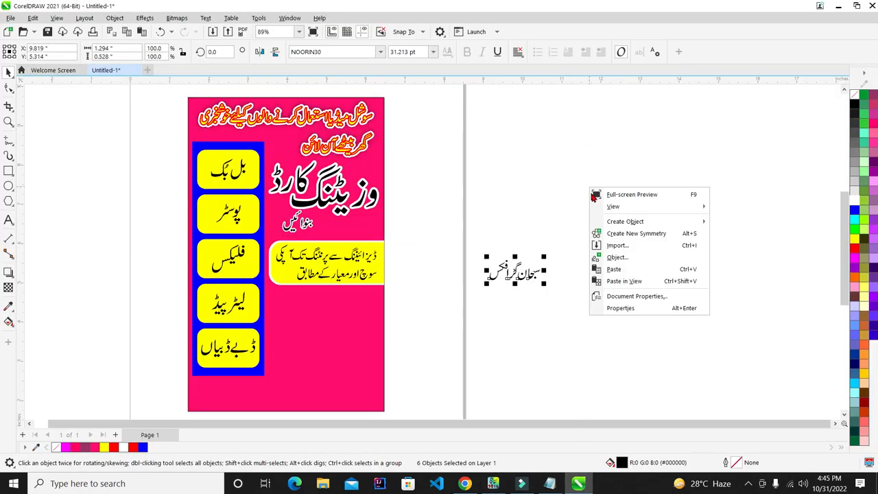
pyautogui.click(625, 280)
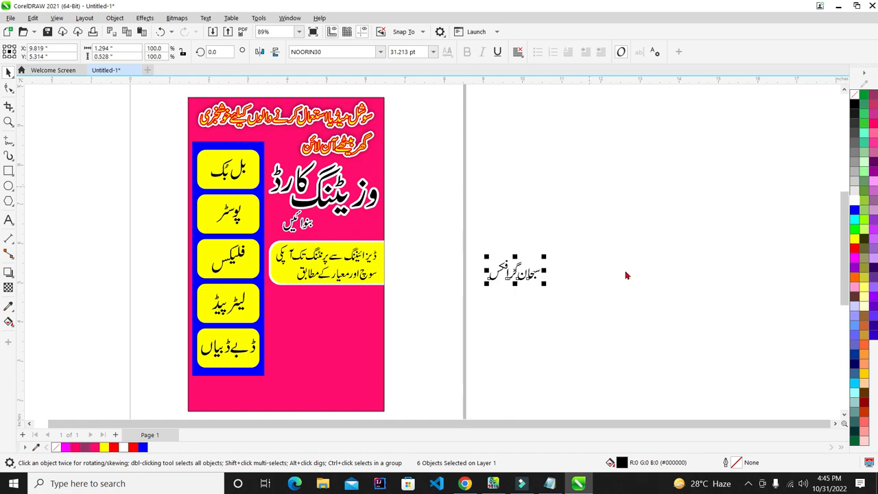
pyautogui.scroll(-3, 626, 276)
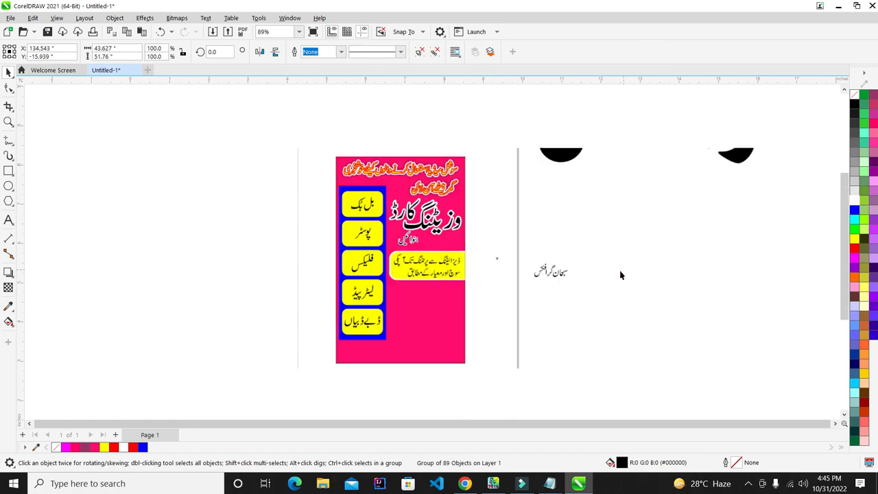
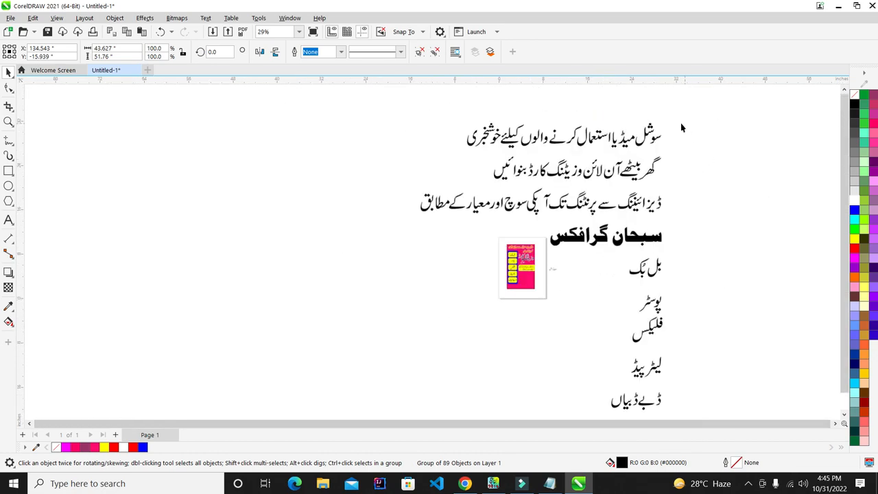
# Shrink the pasted InPage text to about 45% beside the poster and ungroup it into separate objects
pyautogui.moveTo(656, 131); pyautogui.dragTo(645, 173)
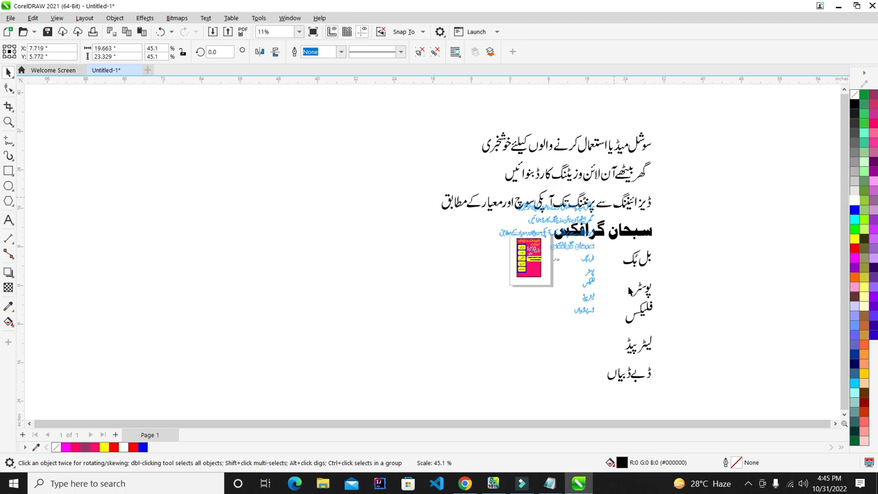
pyautogui.moveTo(637, 266); pyautogui.dragTo(638, 269)
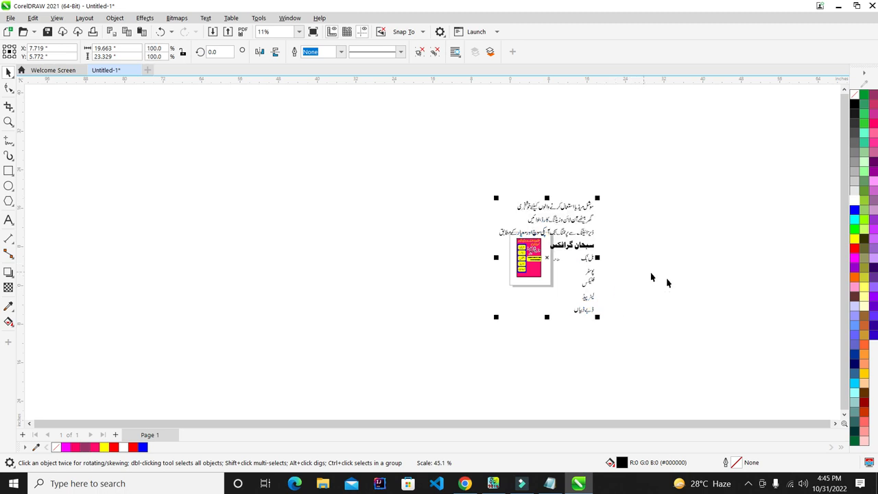
pyautogui.scroll(2, 657, 278)
pyautogui.scroll(1, 543, 249)
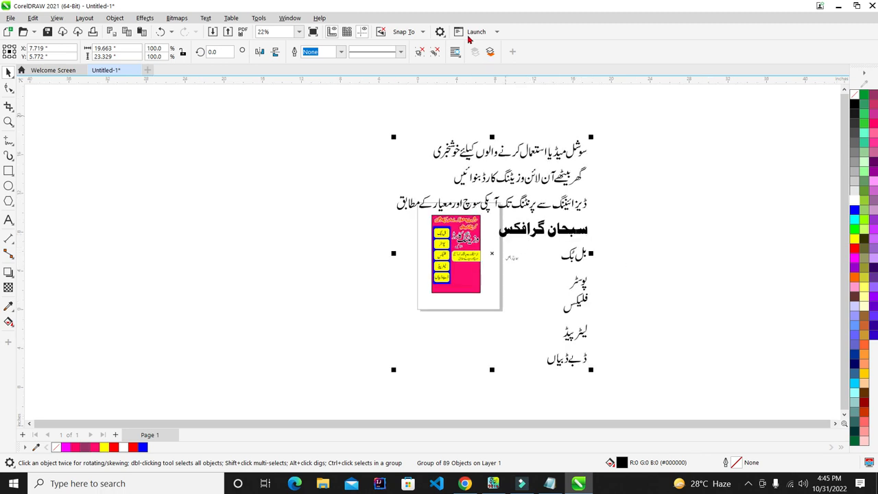
pyautogui.click(439, 52)
# Delete the first two lines of the pasted text above the poster
pyautogui.moveTo(331, 113); pyautogui.dragTo(670, 216)
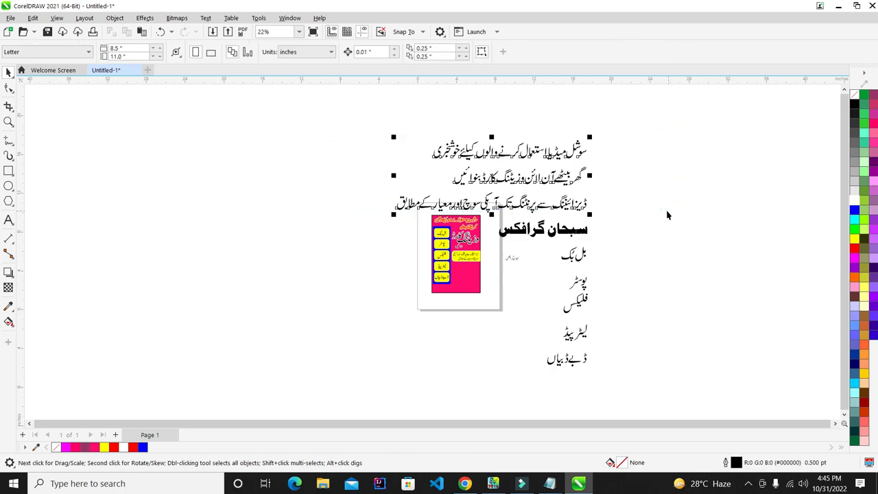
pyautogui.click(666, 216)
pyautogui.click(748, 484)
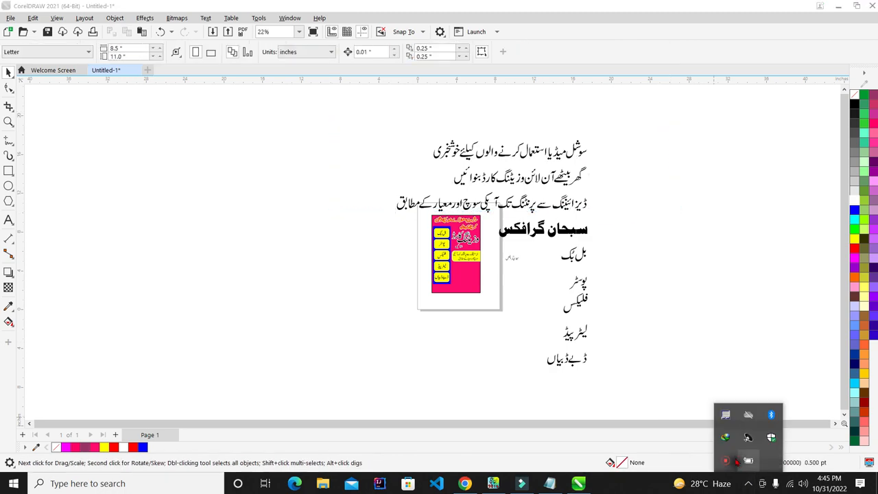
pyautogui.click(763, 323)
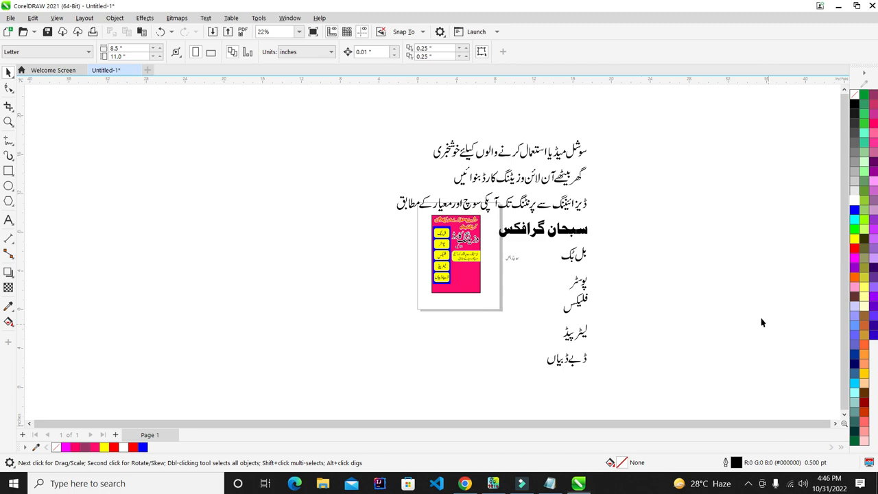
pyautogui.click(558, 153)
pyautogui.moveTo(634, 120); pyautogui.dragTo(355, 201)
pyautogui.press('Delete')
pyautogui.scroll(2, 392, 186)
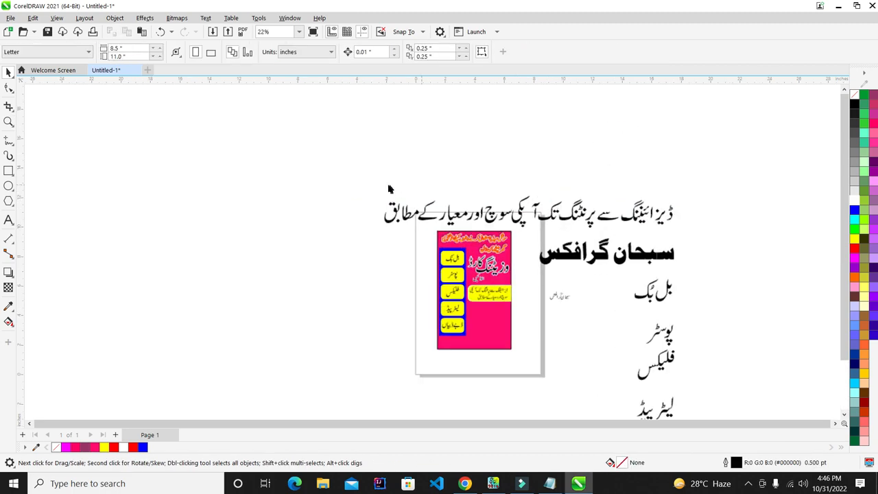
# Delete the pasted slogan line directly above the سبحان گرافکس text
pyautogui.moveTo(721, 225); pyautogui.dragTo(325, 171)
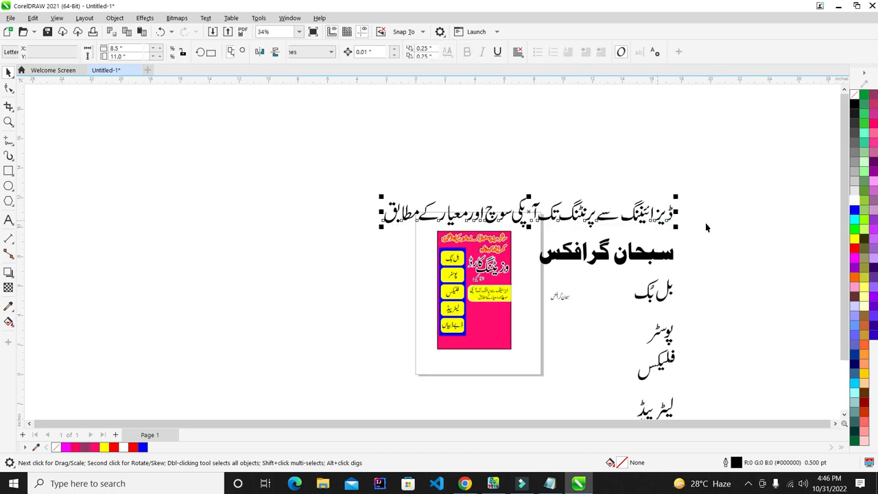
pyautogui.press('Delete')
pyautogui.moveTo(381, 146); pyautogui.dragTo(584, 234)
pyautogui.press('Delete')
pyautogui.moveTo(693, 185); pyautogui.dragTo(540, 235)
pyautogui.press('Delete')
pyautogui.click(653, 254)
pyautogui.press('Delete')
# Move the سبحان گرافکس line to the left of the poster and delete the remaining pasted service names
pyautogui.moveTo(707, 225); pyautogui.dragTo(535, 276)
pyautogui.moveTo(589, 247); pyautogui.dragTo(334, 250)
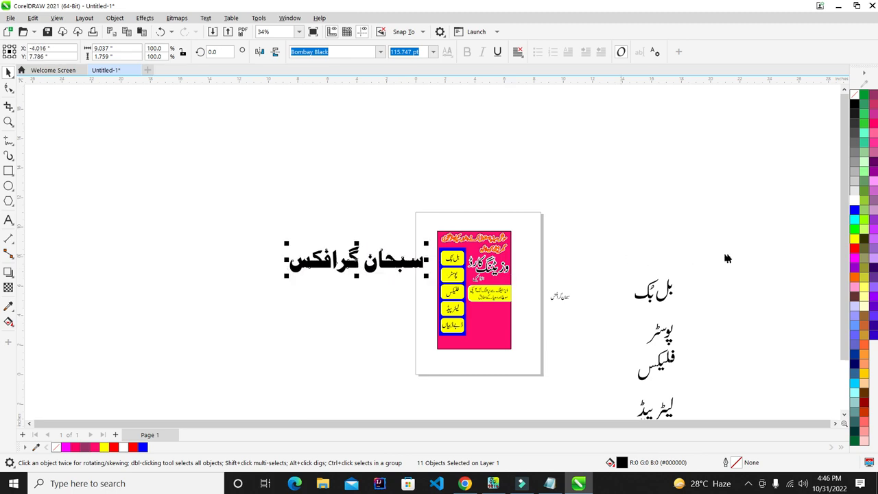
pyautogui.moveTo(727, 253); pyautogui.dragTo(535, 405)
pyautogui.press('Delete')
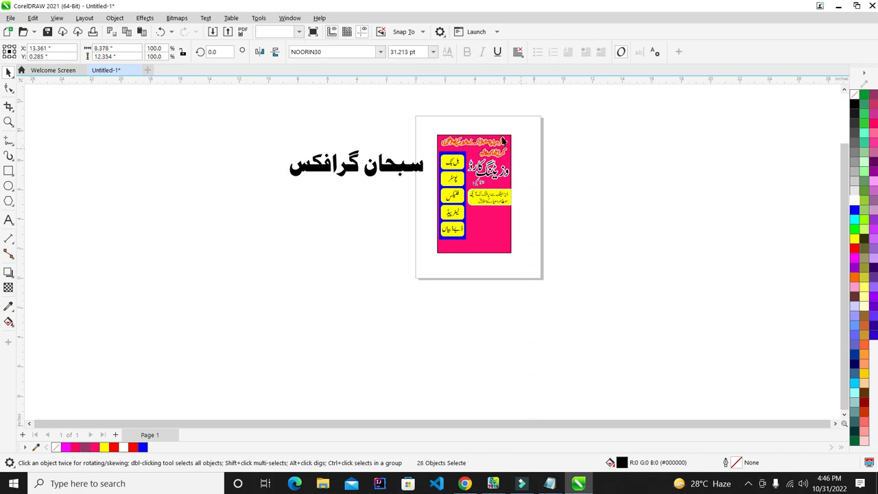
# Group all the letters of the سبحان گرافکس text
pyautogui.scroll(1, 497, 131)
pyautogui.scroll(3, 441, 160)
pyautogui.click(309, 185)
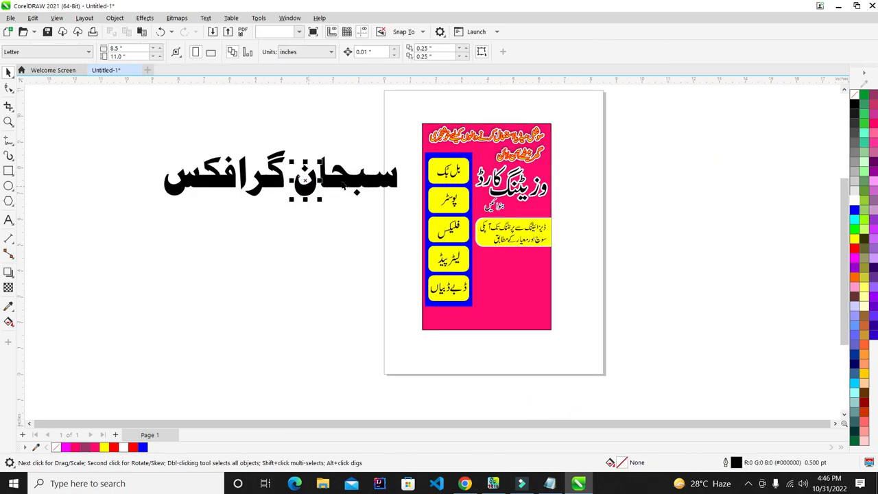
pyautogui.moveTo(112, 118); pyautogui.dragTo(409, 255)
pyautogui.hotkey('ctrl', 'g')
# Shrink the سبحان گرافکس group to about 2.49 inches wide and place it just below the yellow slogan panel
pyautogui.moveTo(162, 200); pyautogui.dragTo(302, 170)
pyautogui.moveTo(372, 168); pyautogui.dragTo(533, 264)
pyautogui.scroll(2, 532, 264)
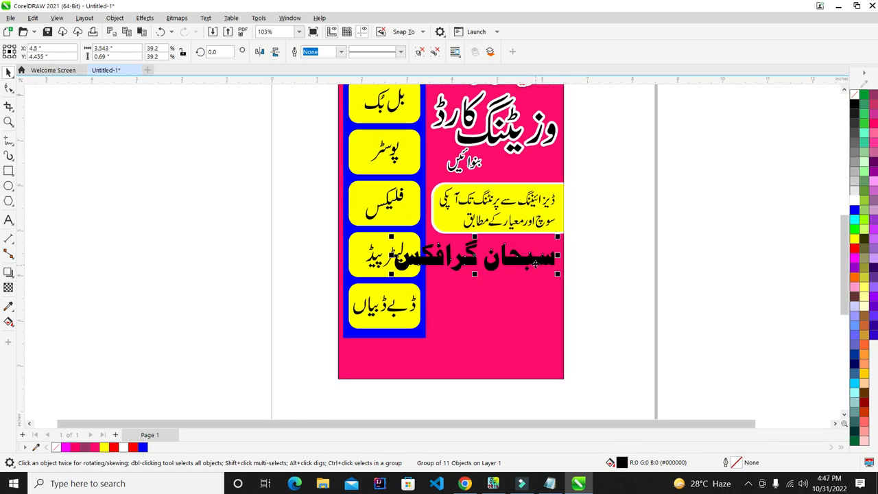
pyautogui.scroll(2, 535, 263)
pyautogui.moveTo(287, 281); pyautogui.dragTo(370, 263)
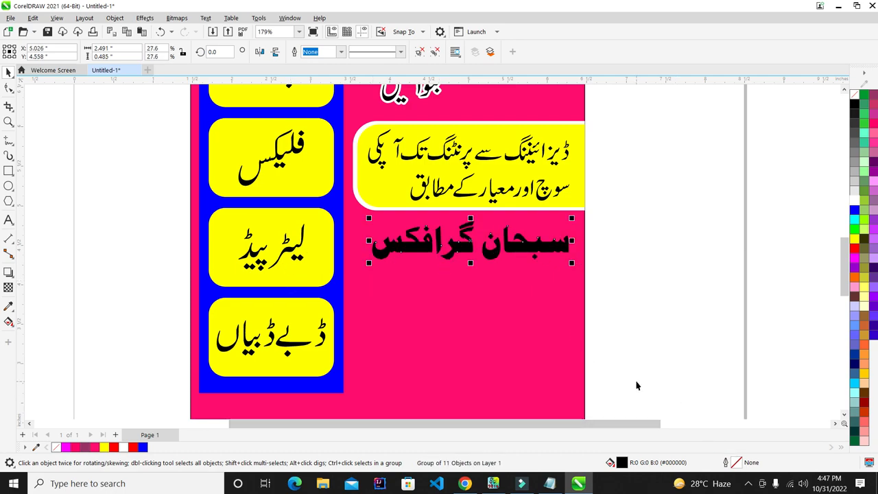
pyautogui.click(748, 483)
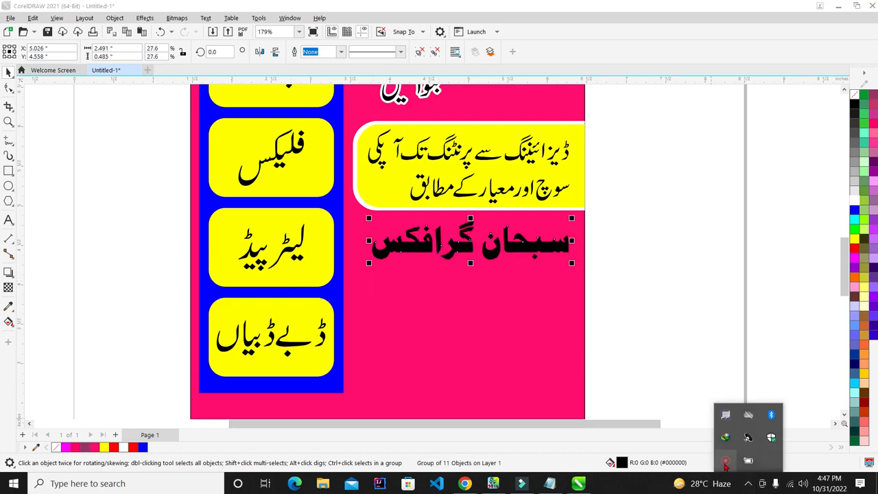
pyautogui.click(690, 293)
# Fill سبحان گرافکس with red and give it an 8 pt outline behind the fill that scales with the object
pyautogui.click(564, 242)
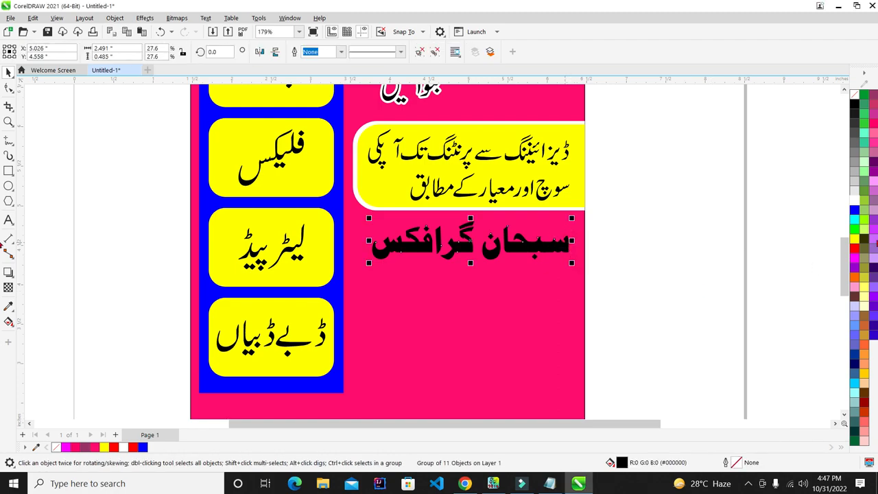
pyautogui.click(855, 249)
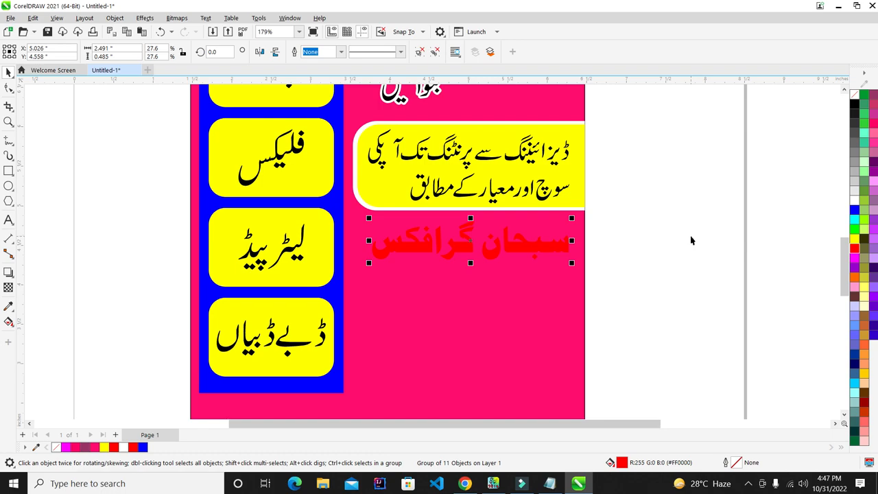
pyautogui.press('F12')
pyautogui.click(387, 181)
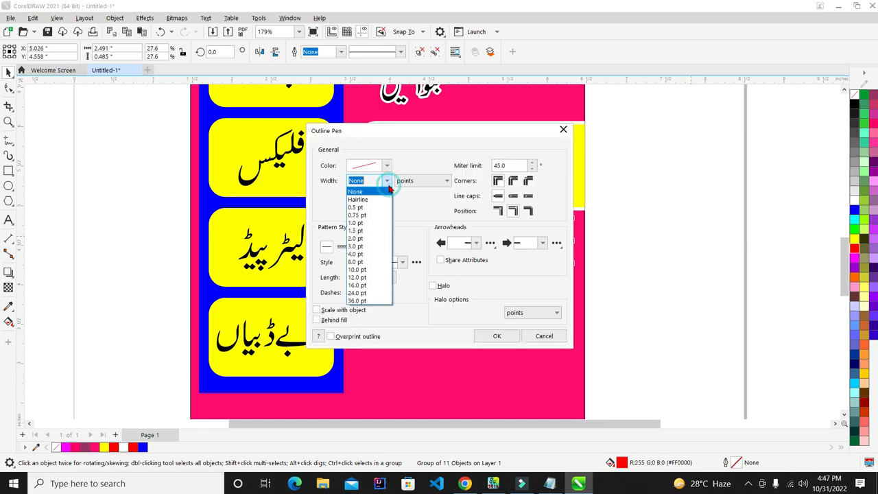
pyautogui.click(370, 258)
pyautogui.click(343, 311)
pyautogui.click(341, 320)
pyautogui.moveTo(401, 130); pyautogui.dragTo(170, 103)
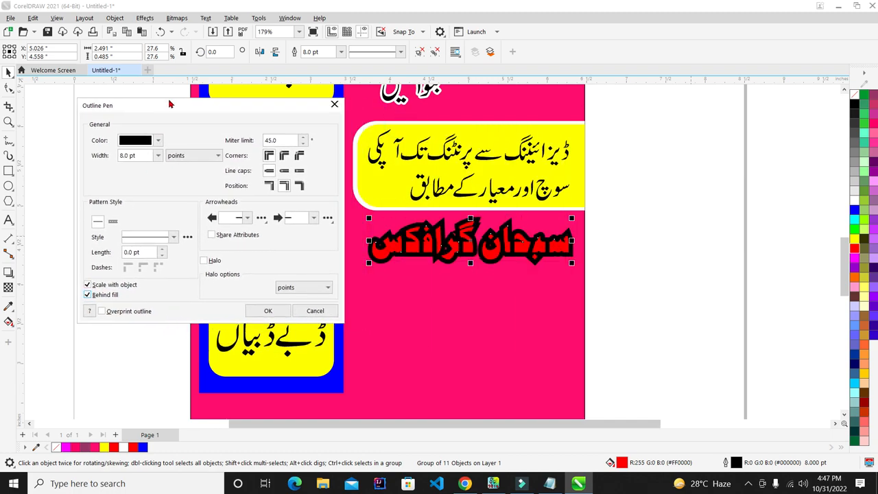
# Set the outline colour of سبحان گرافکس to white (#FFFFFF) and apply the outline settings
pyautogui.click(159, 155)
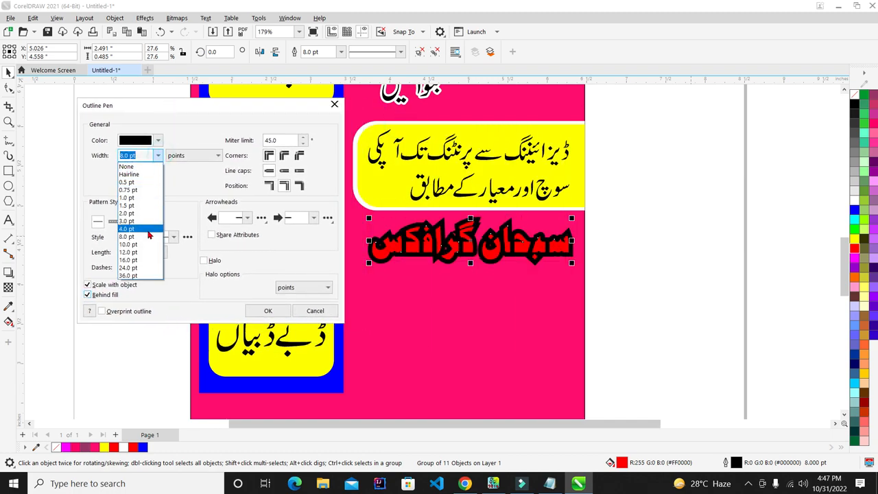
pyautogui.click(144, 232)
pyautogui.click(159, 140)
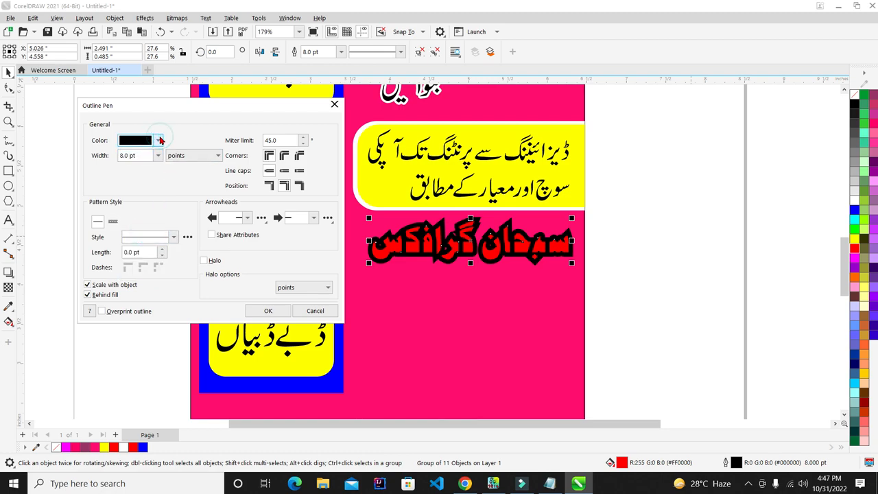
pyautogui.click(126, 194)
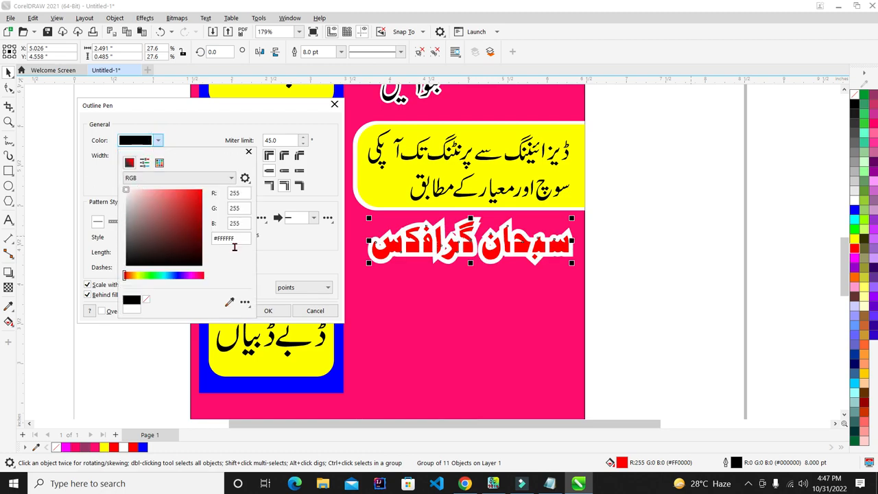
pyautogui.click(264, 313)
pyautogui.click(268, 311)
pyautogui.click(619, 254)
# Ungroup the سبحان گرافکس letters and weld them into a single curve
pyautogui.scroll(2, 617, 250)
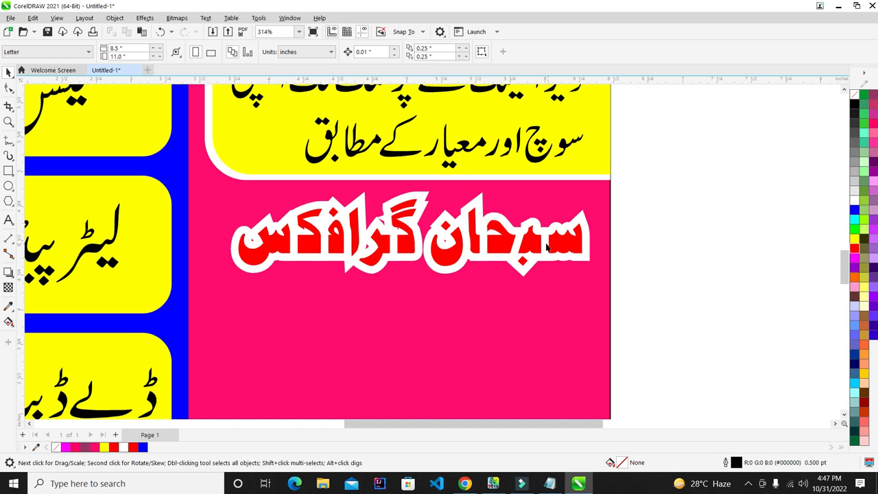
pyautogui.click(499, 248)
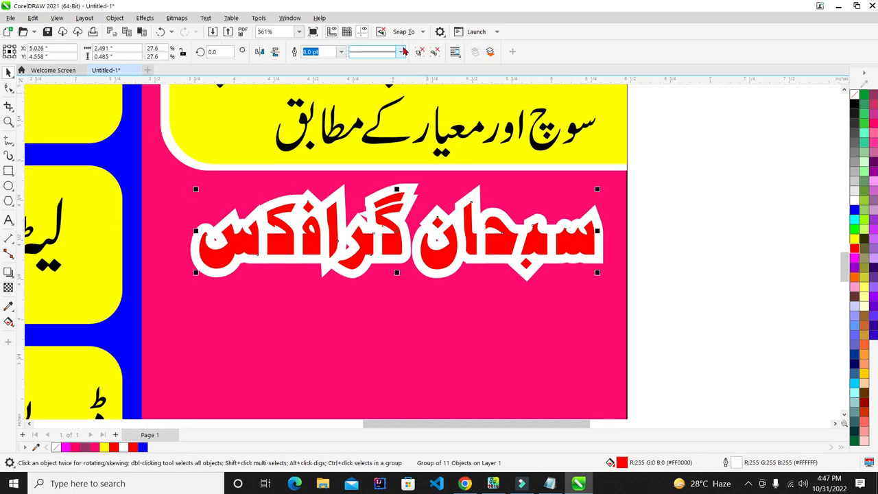
pyautogui.click(436, 51)
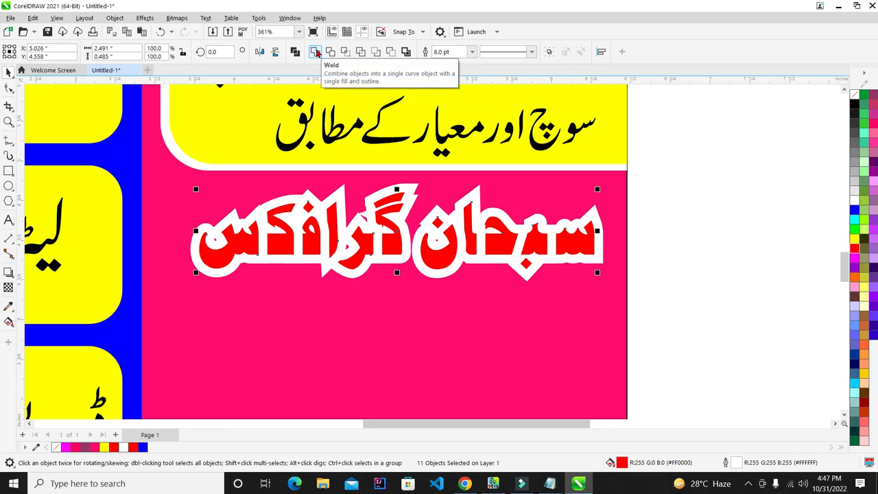
pyautogui.click(317, 53)
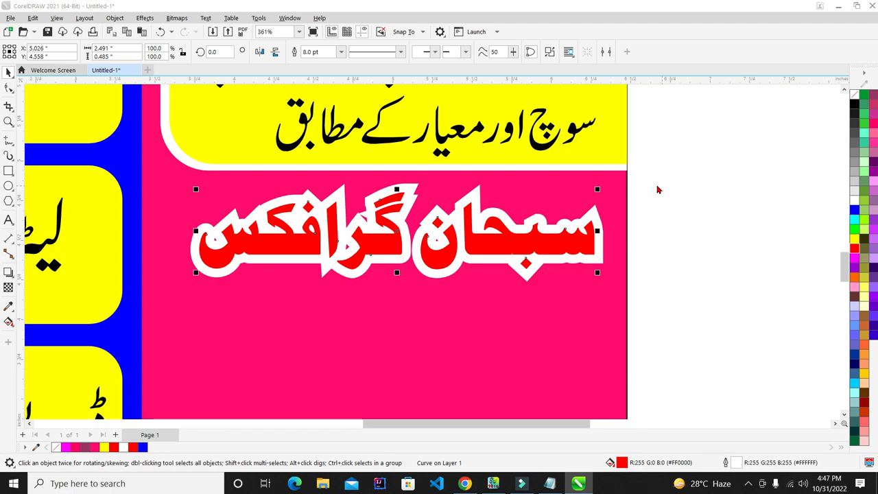
# Give the outline of the welded سبحان گرافکس text rounded corners and round line caps
pyautogui.press('F12')
pyautogui.click(514, 181)
pyautogui.click(513, 197)
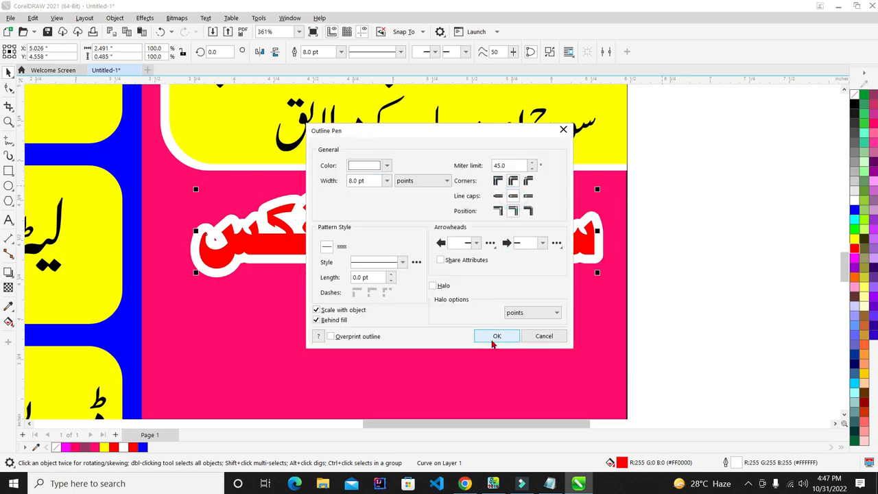
pyautogui.click(497, 335)
pyautogui.click(661, 204)
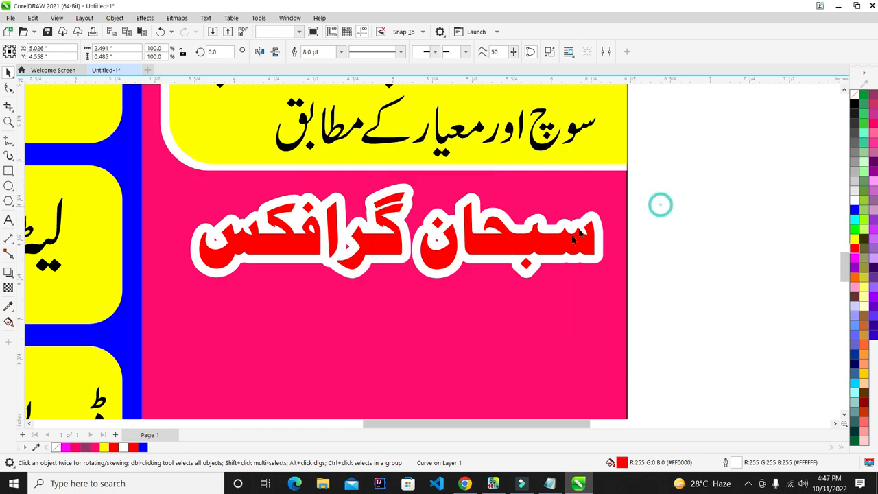
# Enlarge the سبحان گرافکس text slightly so it spans the width of the slogan panel above it
pyautogui.click(694, 189)
pyautogui.click(506, 230)
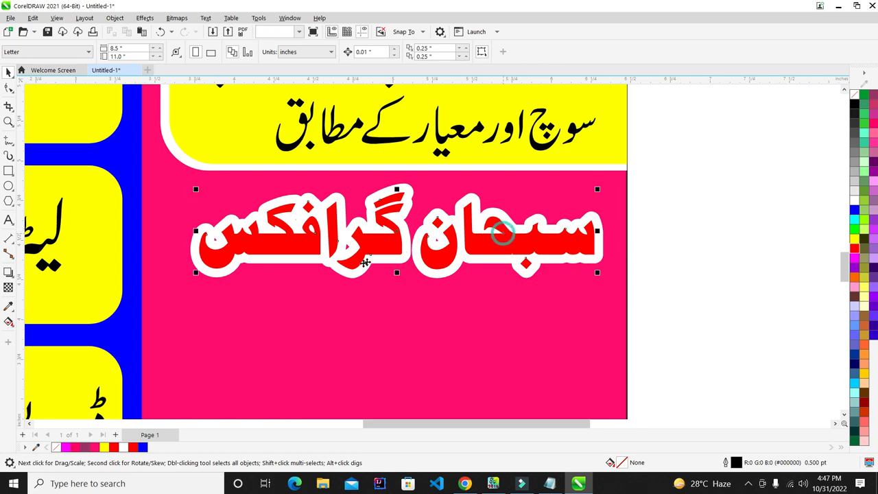
pyautogui.moveTo(195, 275)
pyautogui.mouseDown()
pyautogui.moveTo(178, 288)
pyautogui.moveTo(178, 277)
pyautogui.mouseUp()
pyautogui.moveTo(600, 278); pyautogui.dragTo(624, 294)
pyautogui.click(645, 238)
pyautogui.hotkey('shift', 'F4')
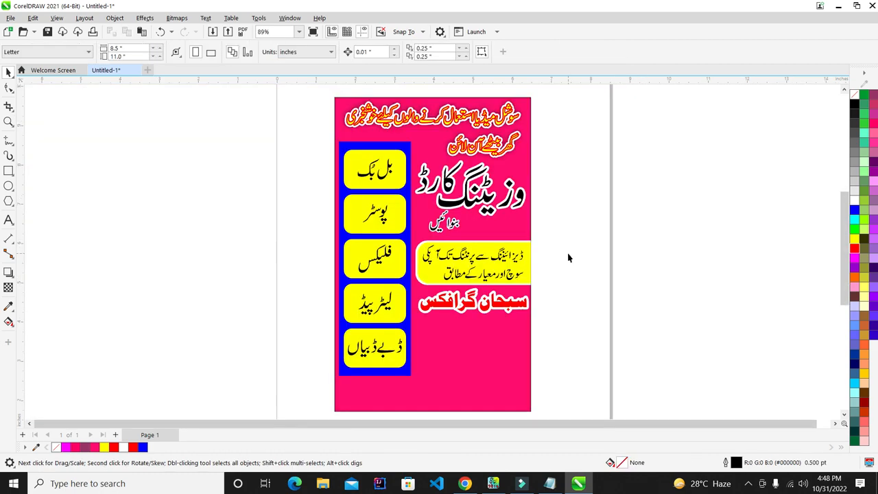
pyautogui.scroll(1, 507, 360)
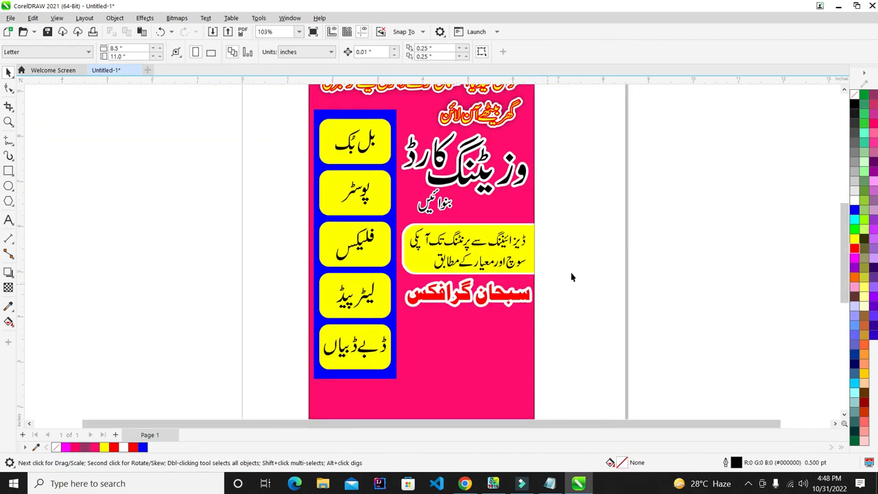
pyautogui.scroll(-1, 505, 272)
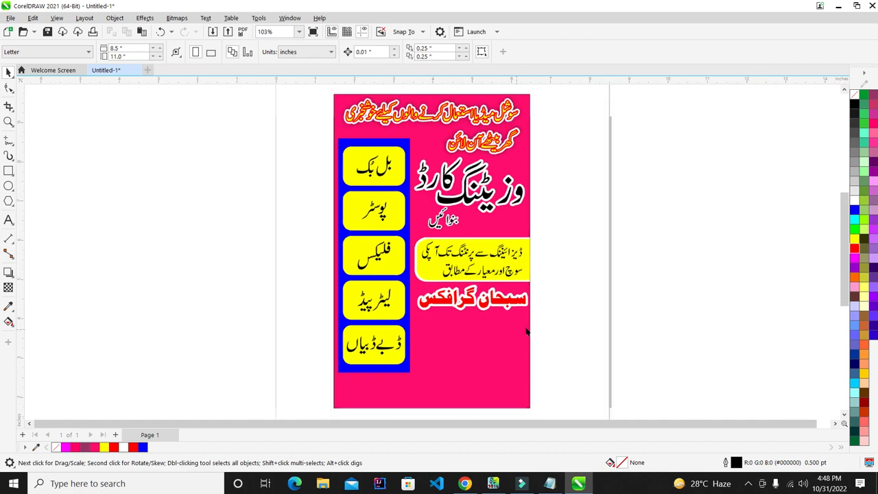
# Add the contact phone number and e-mail address as two lines of artistic text below the سبحان گرافکس company name
pyautogui.scroll(2, 559, 373)
pyautogui.click(8, 220)
pyautogui.click(302, 282)
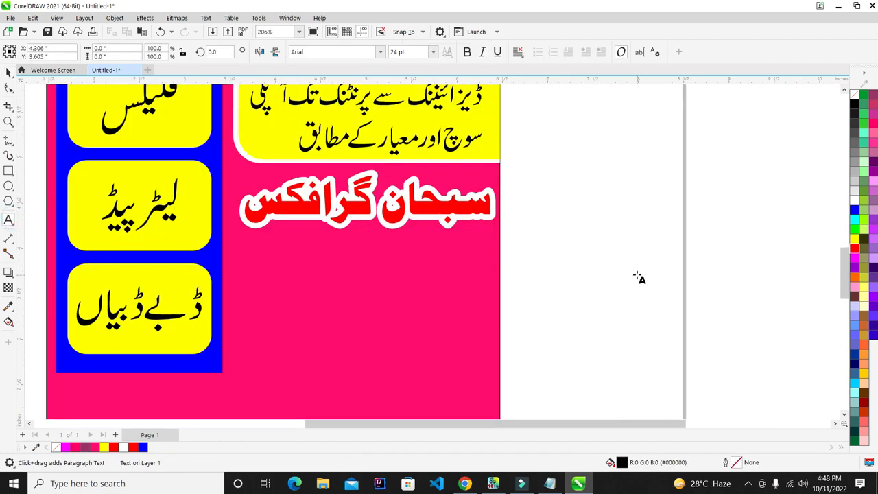
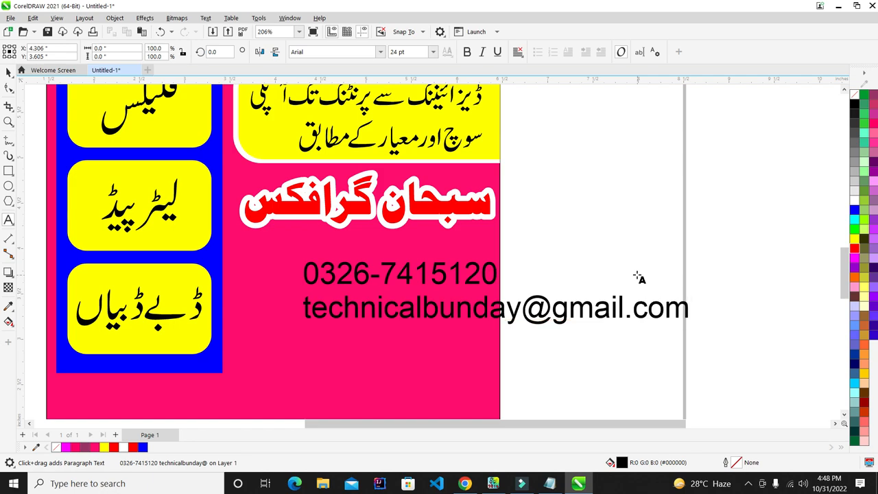
pyautogui.hotkey('ctrl', 'space')
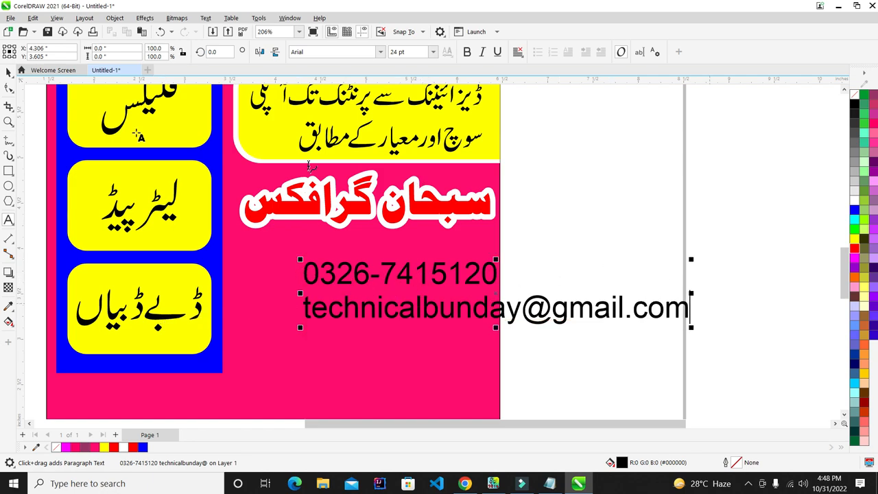
# Shrink the contact text to about 14.6 pt, set its font to Arial Black and shift it onto the pink background
pyautogui.click(7, 72)
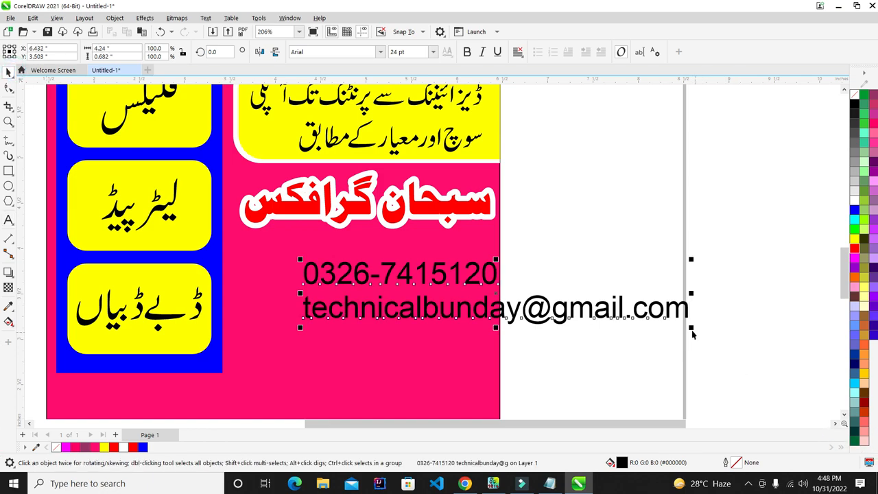
pyautogui.moveTo(691, 331); pyautogui.dragTo(543, 315)
pyautogui.scroll(2, 420, 254)
pyautogui.click(381, 53)
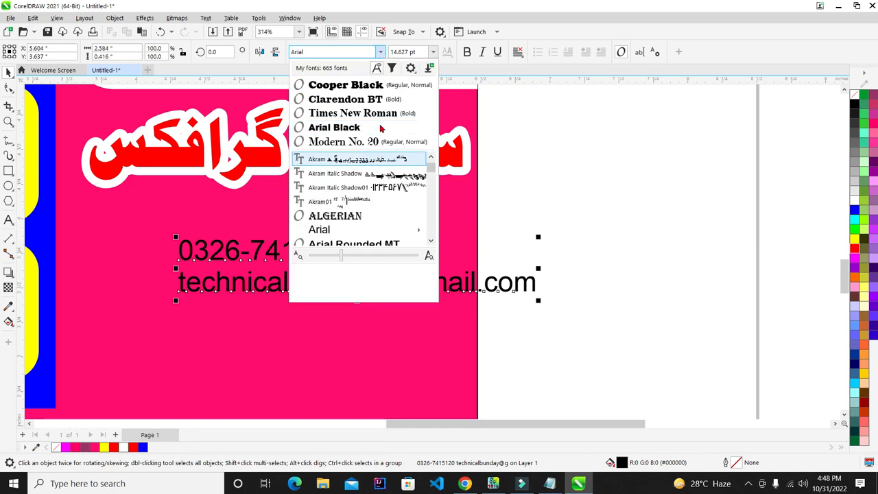
pyautogui.click(379, 131)
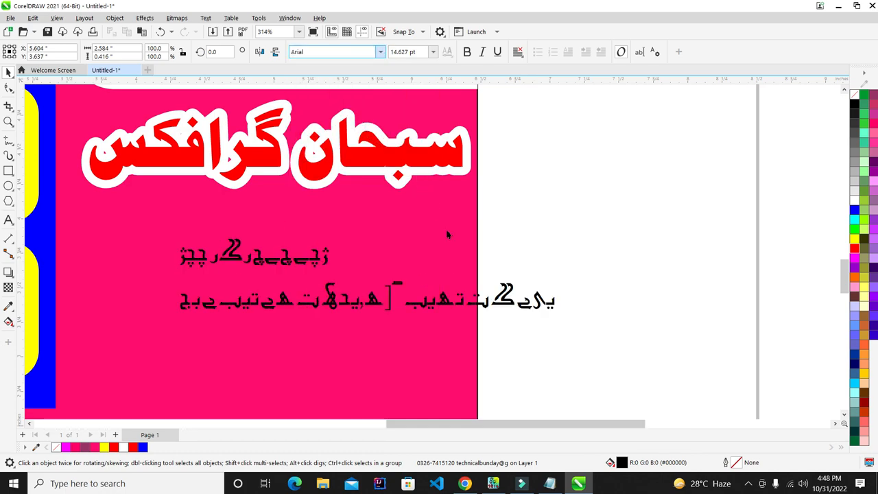
pyautogui.moveTo(570, 293); pyautogui.dragTo(457, 287)
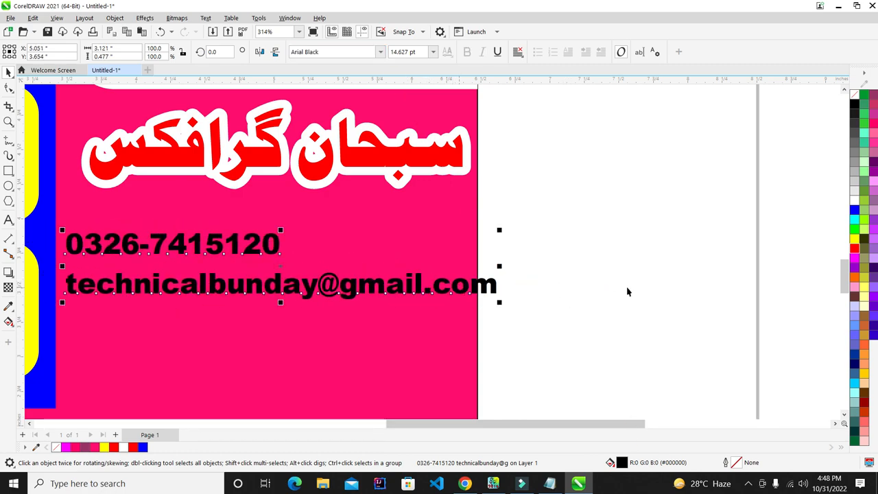
# Split the contact text into separate lines, centre them on each other and scale them to about 12 pt below the company name
pyautogui.moveTo(606, 201); pyautogui.dragTo(14, 359)
pyautogui.press('c')
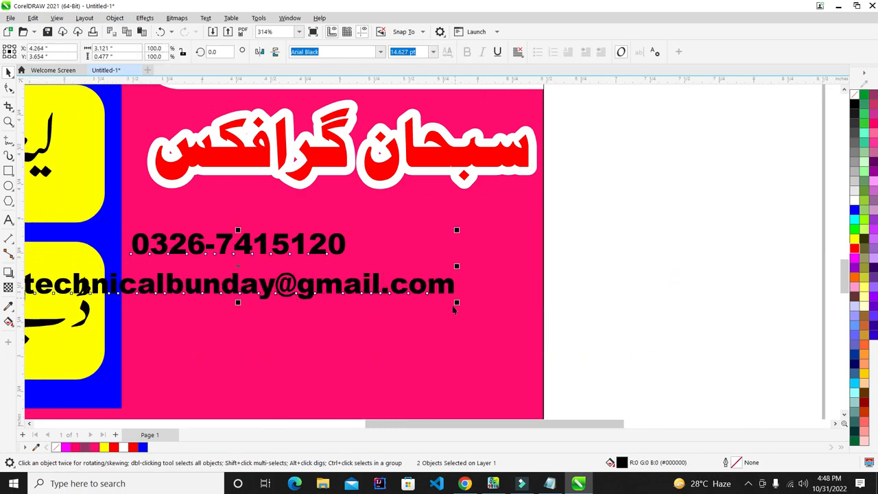
pyautogui.moveTo(440, 283); pyautogui.dragTo(531, 309)
pyautogui.scroll(-2, 357, 240)
pyautogui.click(501, 232)
# Nudge the phone and e-mail lines slightly up towards the company name
pyautogui.moveTo(564, 225); pyautogui.dragTo(176, 326)
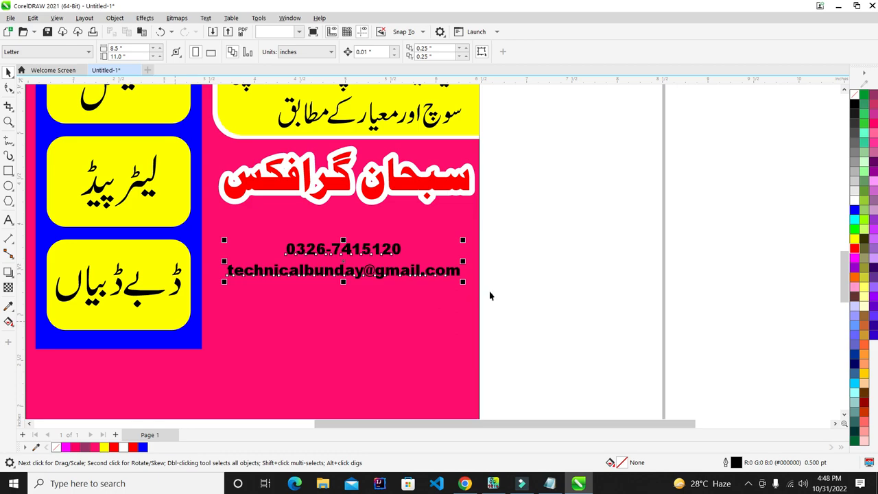
pyautogui.press('Down')
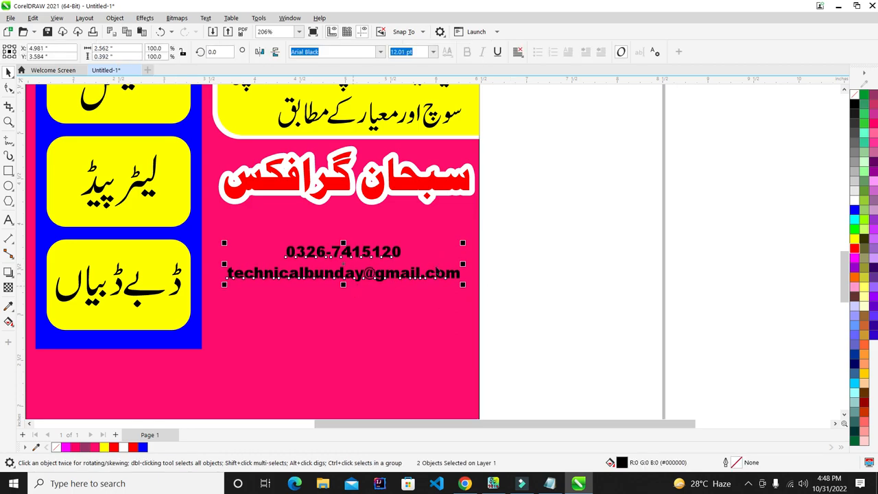
pyautogui.press('Up')
pyautogui.press('Up')
pyautogui.press('Up')
pyautogui.press('Up')
pyautogui.press('Up')
pyautogui.press('Up')
pyautogui.press('Up')
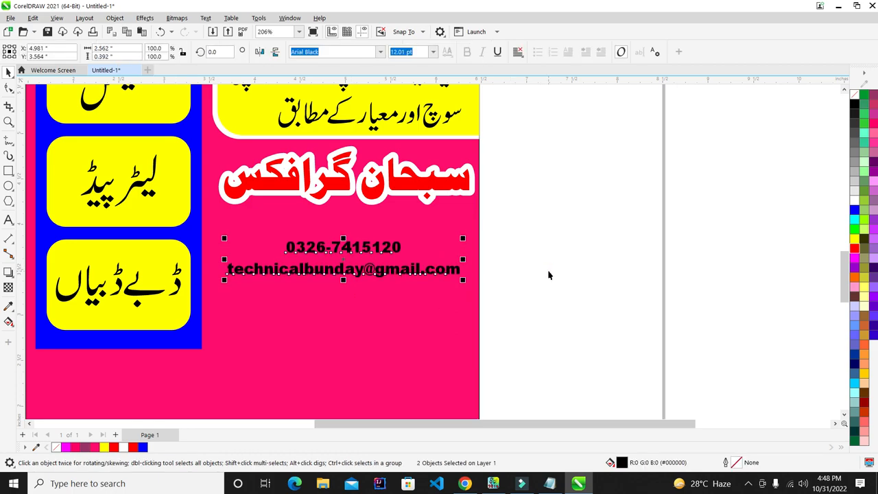
pyautogui.click(549, 275)
# Stretch the سبحان گرافکس text vertically to about 0.94 inches tall and nudge it down together with the contact lines
pyautogui.click(444, 170)
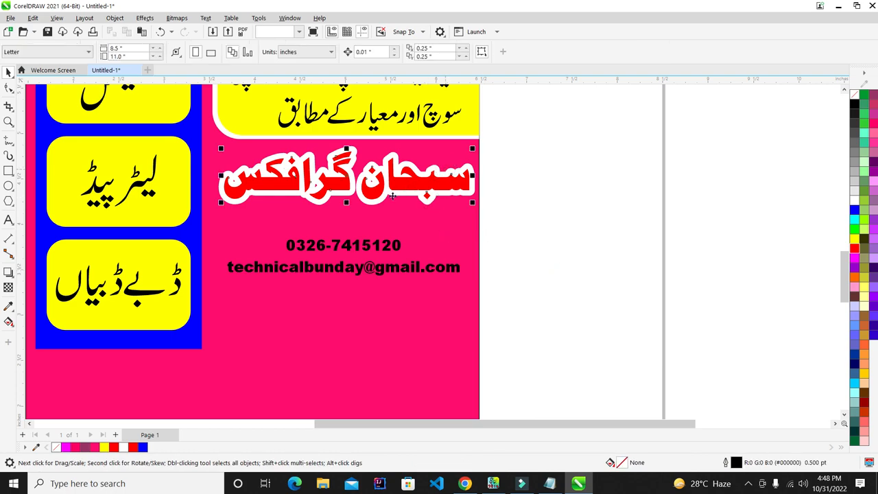
pyautogui.moveTo(347, 204); pyautogui.dragTo(347, 228)
pyautogui.click(511, 206)
pyautogui.moveTo(549, 120); pyautogui.dragTo(207, 355)
pyautogui.press('Down')
pyautogui.press('Down')
pyautogui.press('Down')
pyautogui.press('Down')
pyautogui.press('Down')
pyautogui.press('Down')
pyautogui.press('Down')
pyautogui.press('Down')
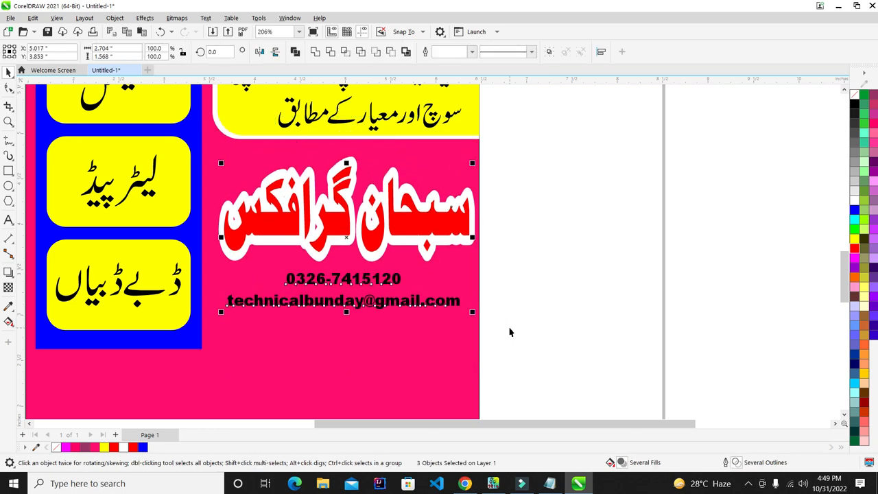
# Move the phone and e-mail lines further down to leave a gap below the stretched company name
pyautogui.moveTo(543, 248); pyautogui.dragTo(120, 355)
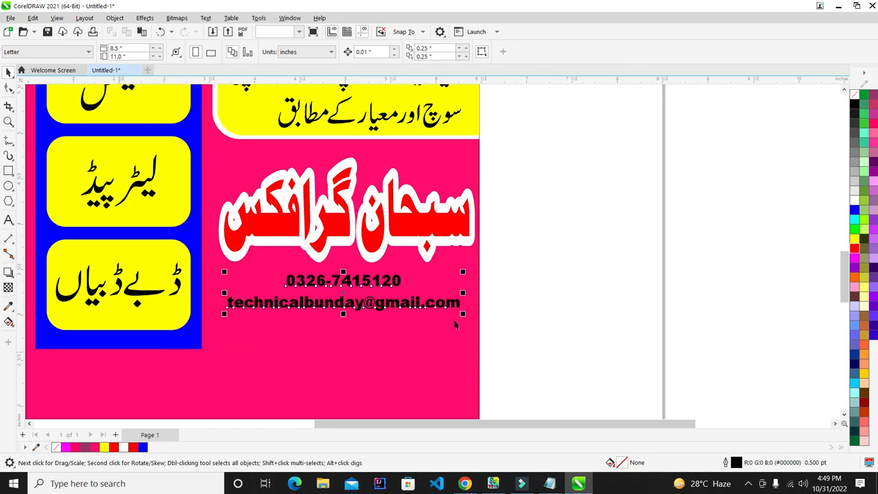
pyautogui.press('Down')
pyautogui.press('Down')
pyautogui.press('Down')
pyautogui.press('Down')
pyautogui.press('Down')
pyautogui.press('Down')
pyautogui.press('Down')
pyautogui.press('Down')
pyautogui.press('Down')
pyautogui.press('Down')
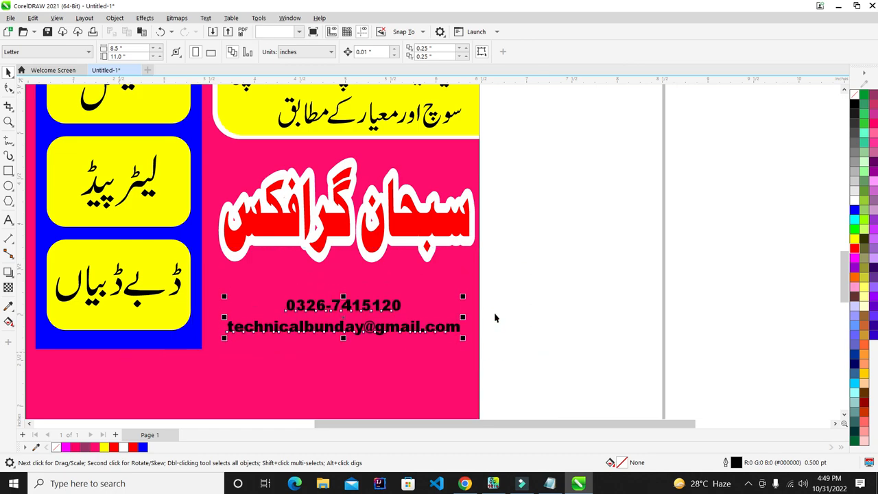
pyautogui.click(494, 312)
# Fill both contact lines with light cyan (#99FFFF)
pyautogui.click(377, 310)
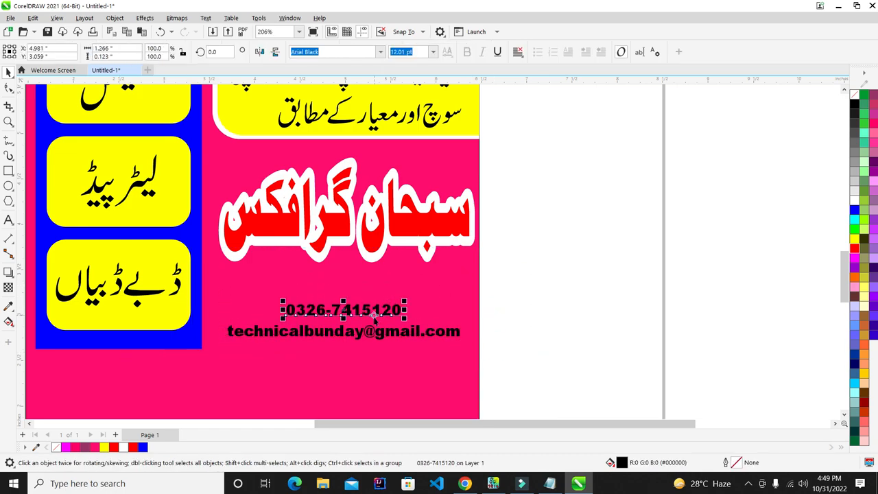
pyautogui.moveTo(557, 288); pyautogui.dragTo(182, 372)
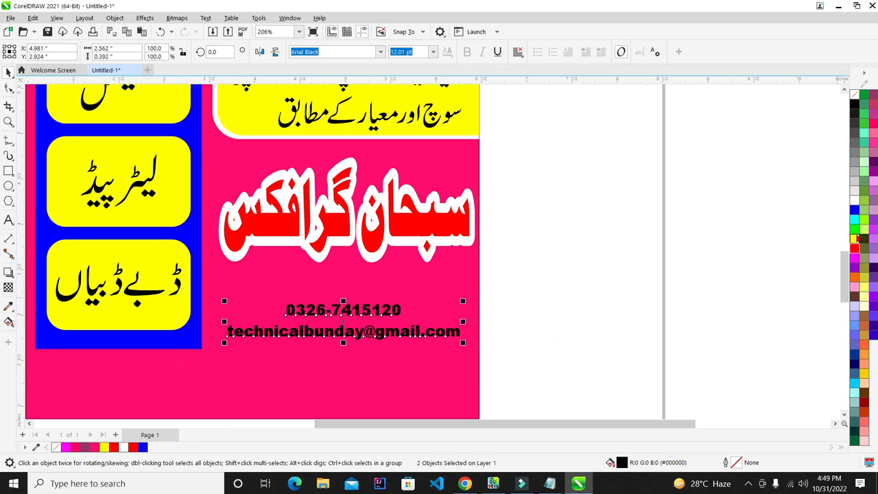
pyautogui.click(855, 239)
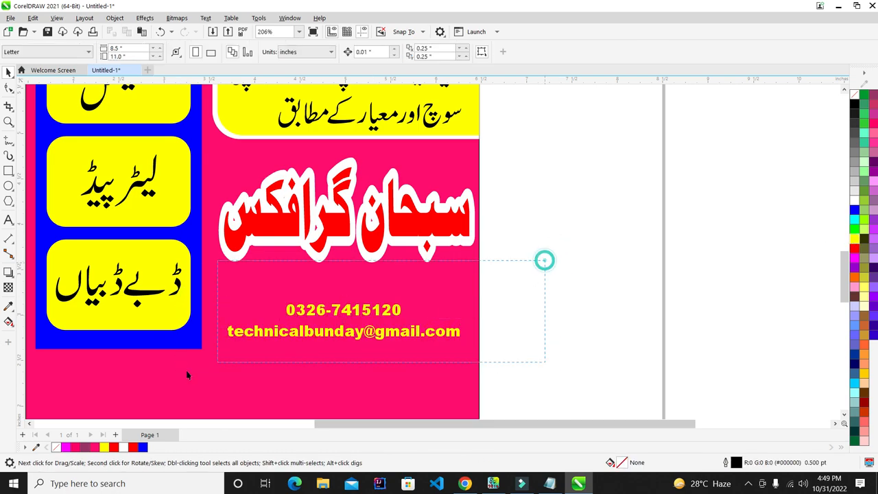
pyautogui.click(852, 394)
# Give the phone and e-mail lines a blue outline (#0000FF)
pyautogui.scroll(1, 417, 333)
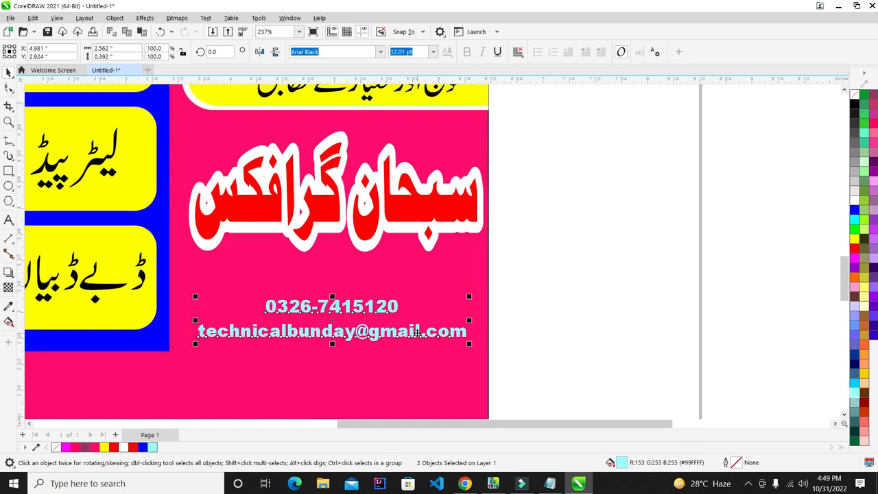
pyautogui.scroll(1, 417, 333)
pyautogui.scroll(1, 357, 372)
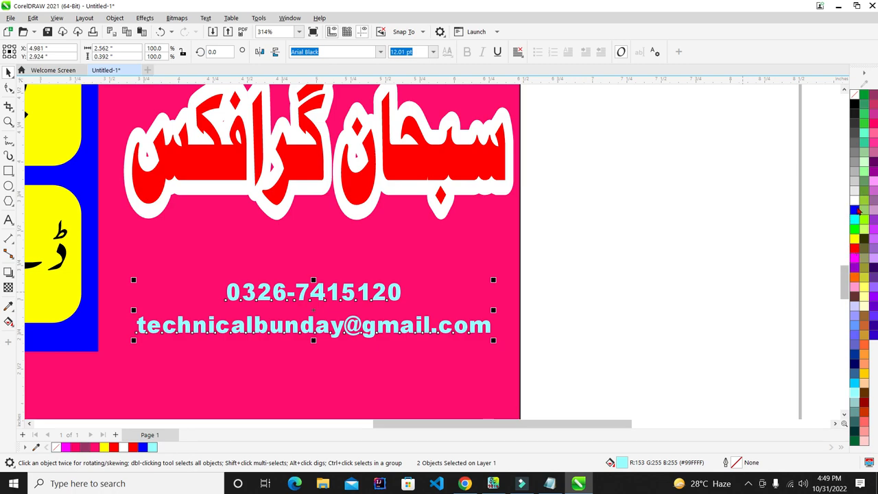
pyautogui.rightClick(855, 208)
pyautogui.click(851, 214)
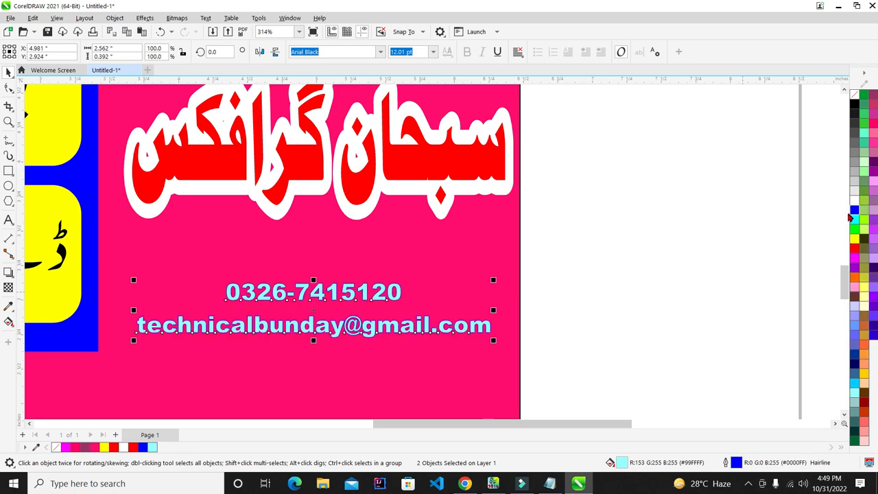
# Set the contact lines' outline width to 2.0 pt, placed behind the fill and scaled with the object
pyautogui.press('F12')
pyautogui.click(387, 180)
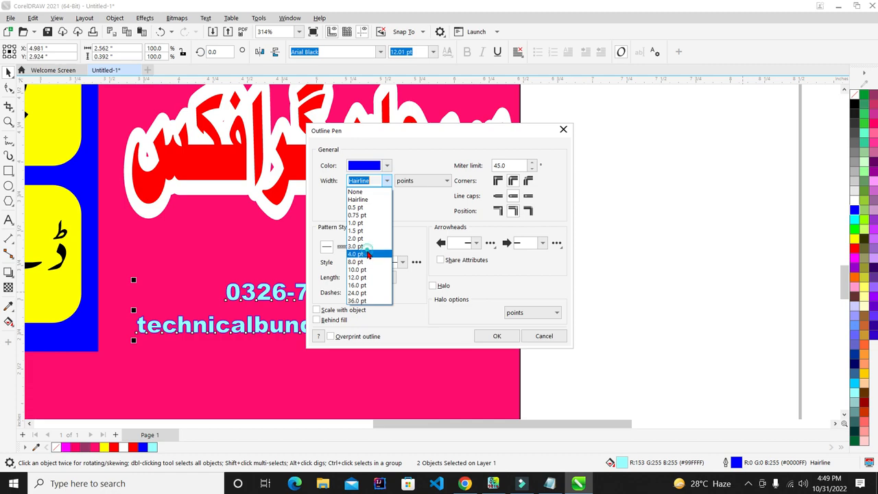
pyautogui.click(368, 252)
pyautogui.click(335, 320)
pyautogui.click(340, 309)
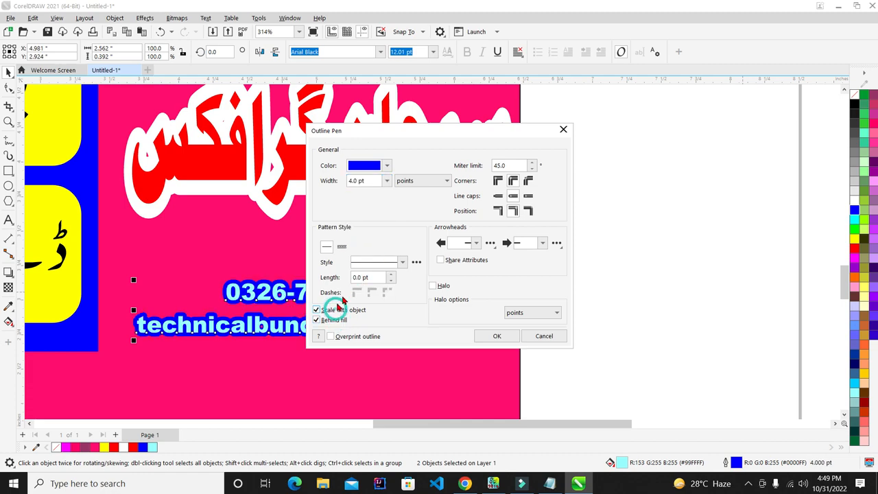
pyautogui.click(386, 180)
pyautogui.click(375, 240)
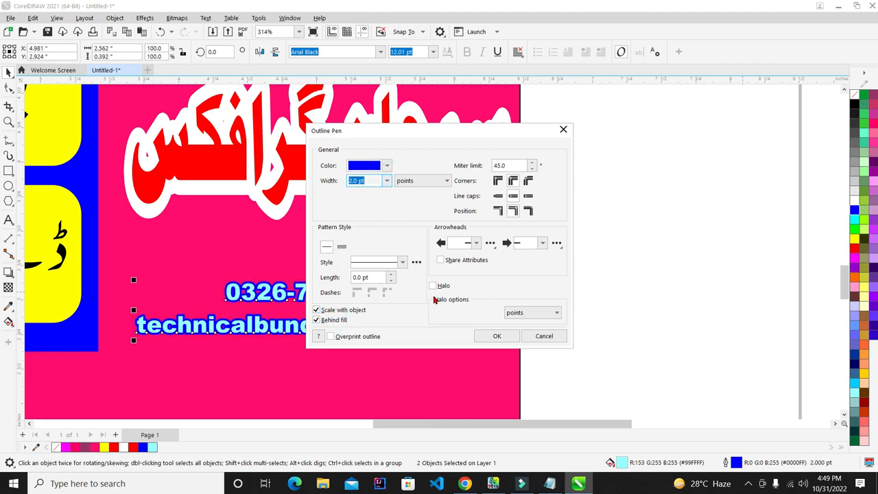
pyautogui.click(491, 341)
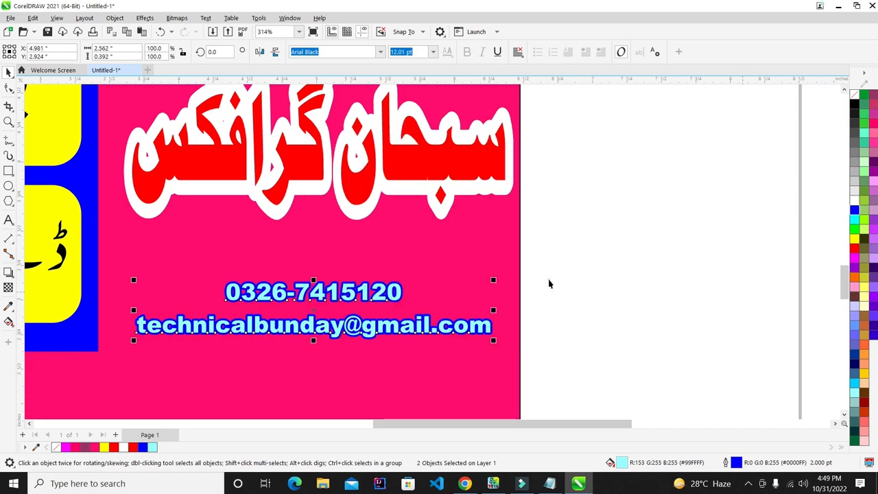
# Add a black drop shadow to the سبحان گرافکس company name
pyautogui.click(459, 160)
pyautogui.scroll(-1, 369, 147)
pyautogui.scroll(2, 345, 122)
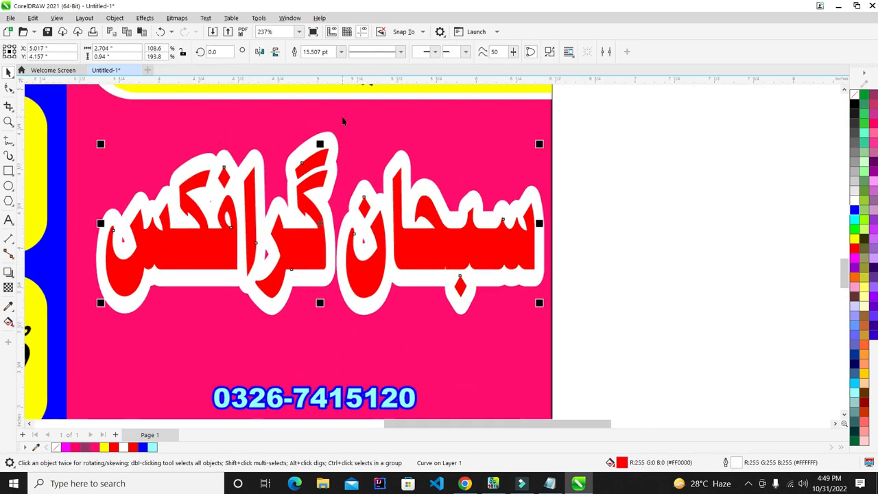
pyautogui.click(8, 273)
pyautogui.moveTo(97, 223); pyautogui.dragTo(544, 223)
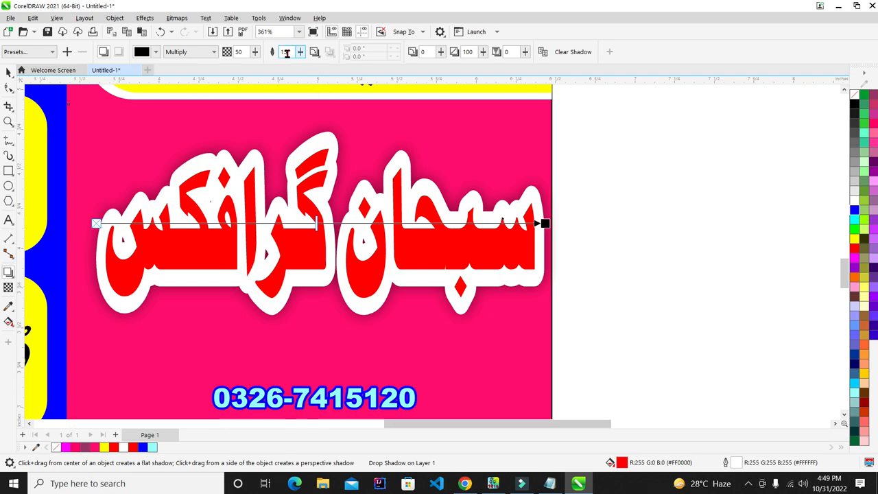
# Set the company name shadow's feather direction to Outside and its feathering to 10
pyautogui.click(315, 52)
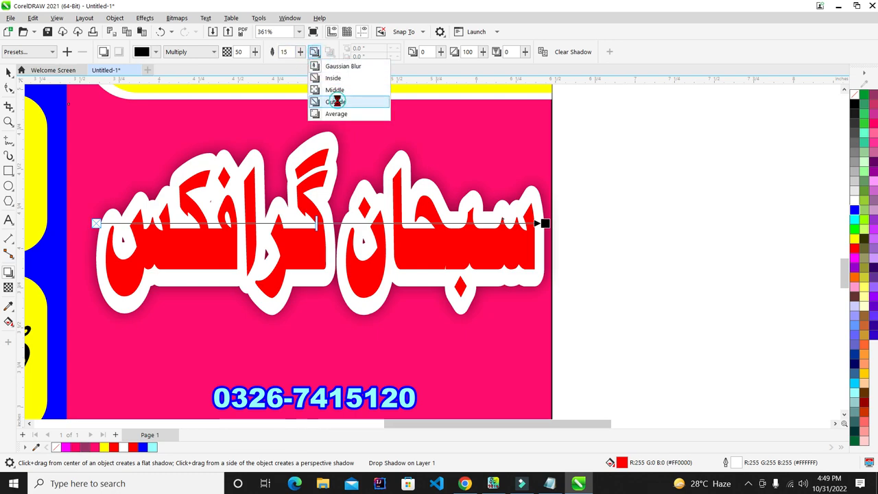
pyautogui.click(338, 103)
pyautogui.doubleClick(294, 51)
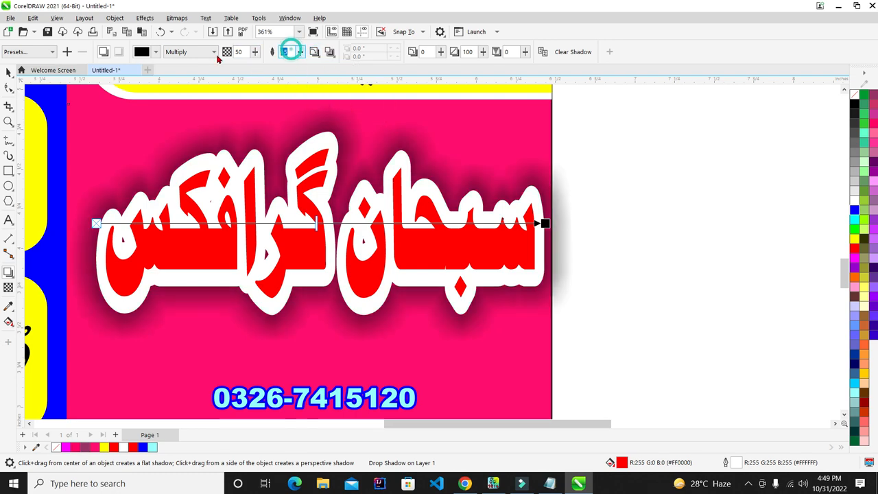
pyautogui.write('10')
pyautogui.press('Return')
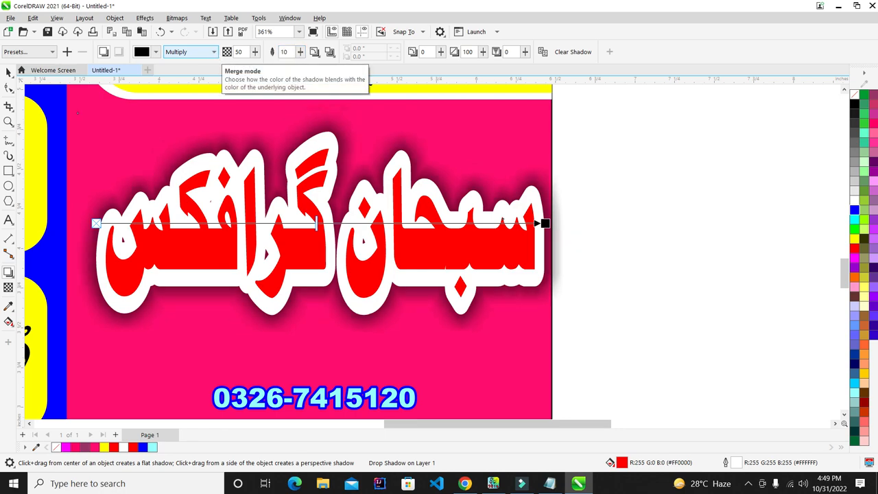
pyautogui.click(8, 72)
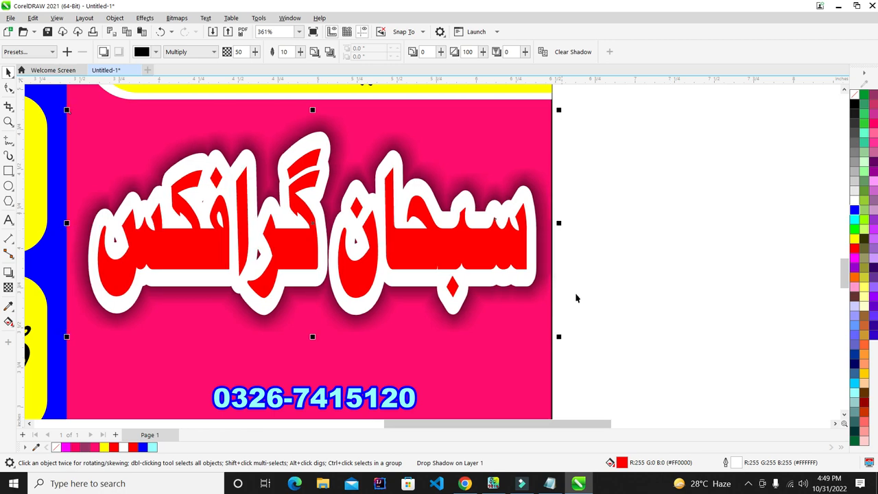
# Scale the سبحان گرافکس company name and its shadow down slightly, then preview the whole poster full screen
pyautogui.moveTo(562, 337)
pyautogui.mouseDown()
pyautogui.moveTo(555, 341)
pyautogui.moveTo(565, 335)
pyautogui.mouseUp()
pyautogui.click(609, 276)
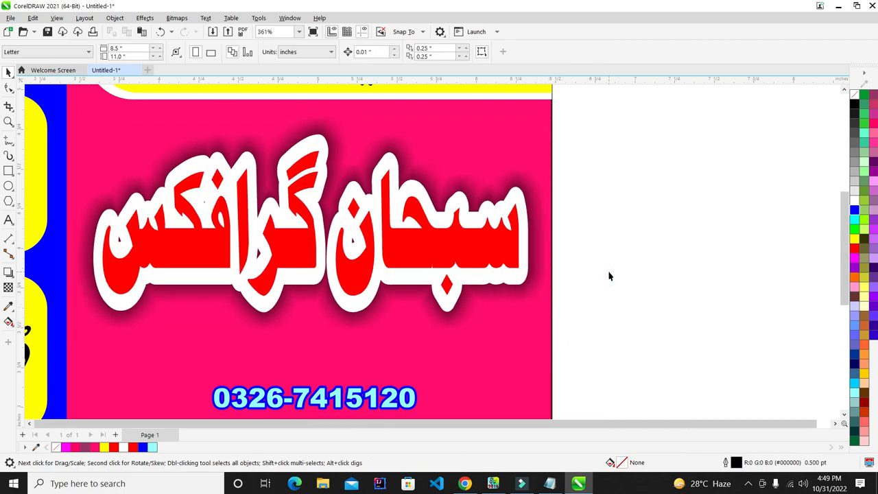
pyautogui.hotkey('shift', 'F4')
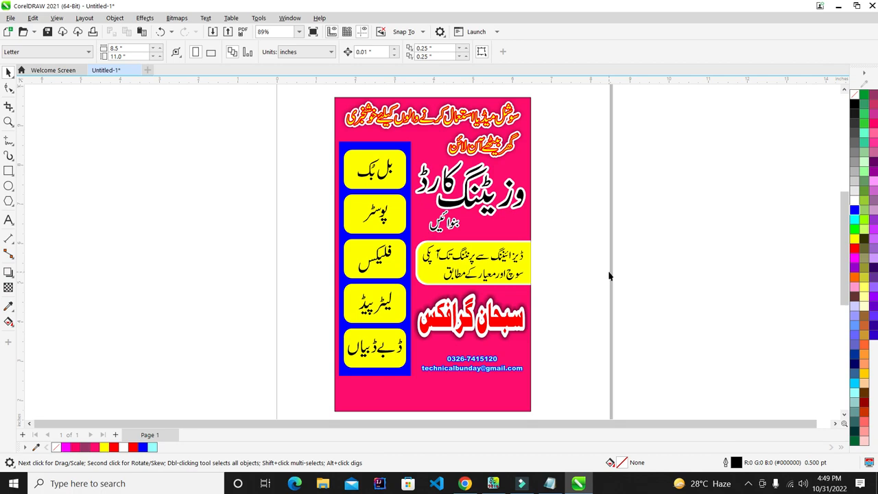
pyautogui.press('F9')
pyautogui.press('F9')
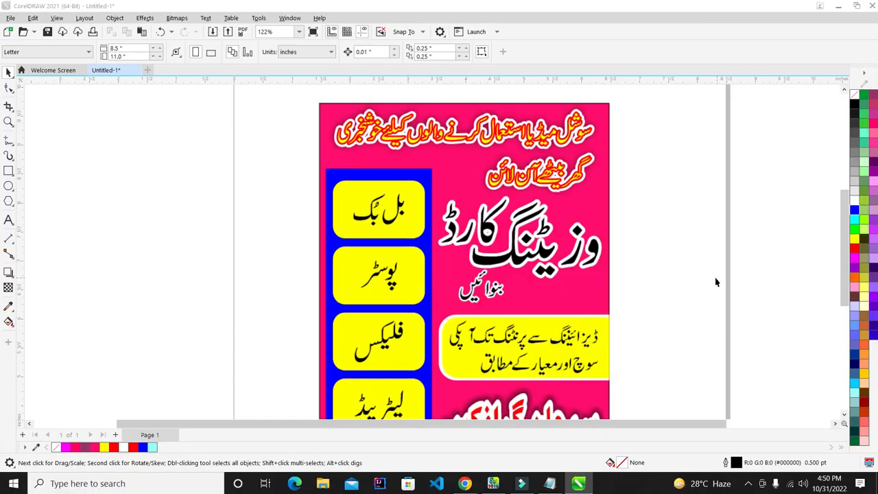
# Shorten the pink poster background by raising its lower edge to just below the blue services panel
pyautogui.press('F4')
pyautogui.scroll(2, 479, 357)
pyautogui.scroll(2, 445, 360)
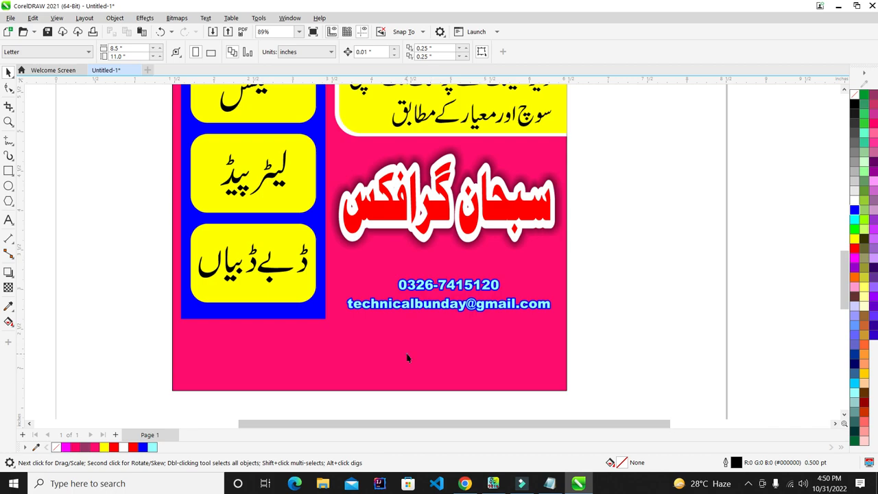
pyautogui.click(401, 367)
pyautogui.moveTo(371, 391); pyautogui.dragTo(378, 329)
pyautogui.click(643, 279)
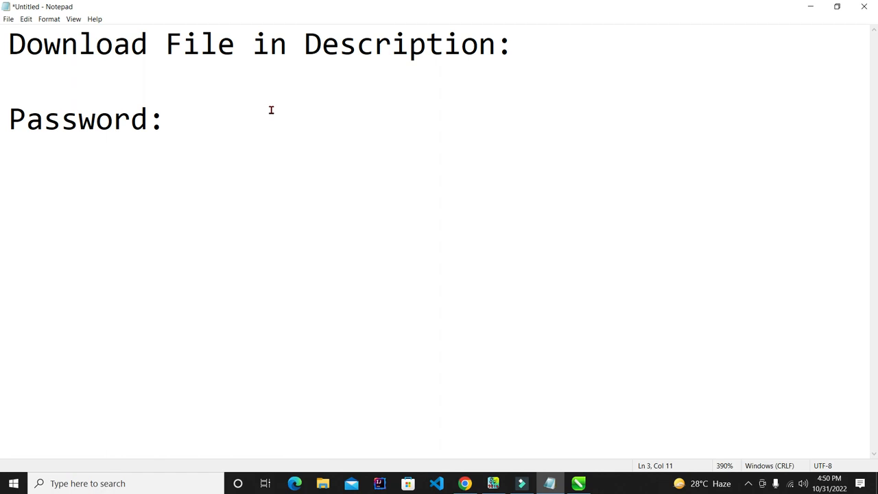
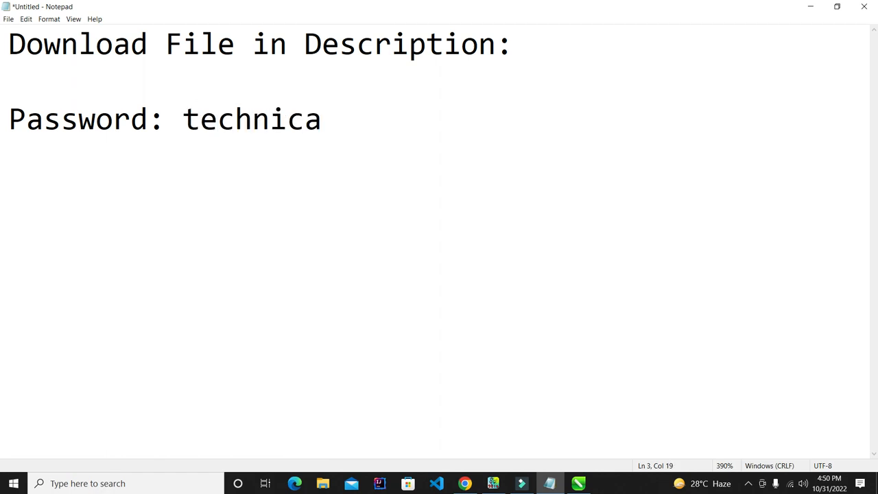
# In the Notepad note, enter the download file's password after the Password label
pyautogui.press('BackSpace')
pyautogui.press('BackSpace')
pyautogui.press('BackSpace')
pyautogui.press('BackSpace')
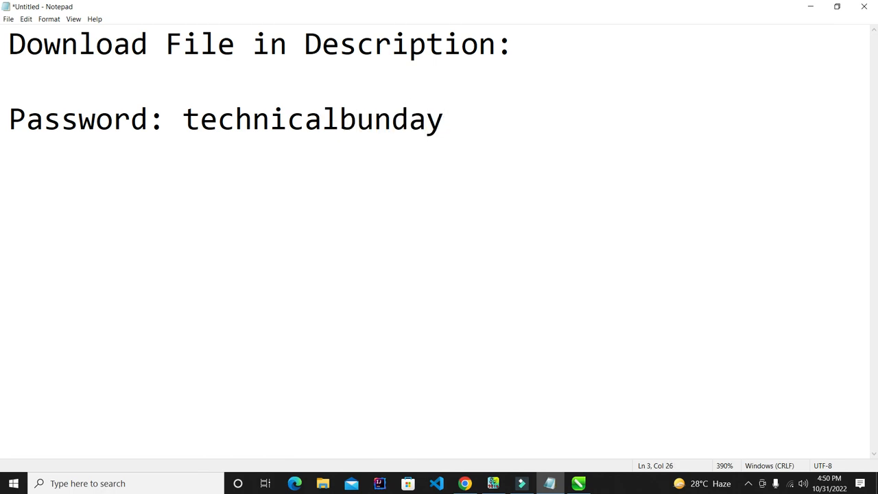
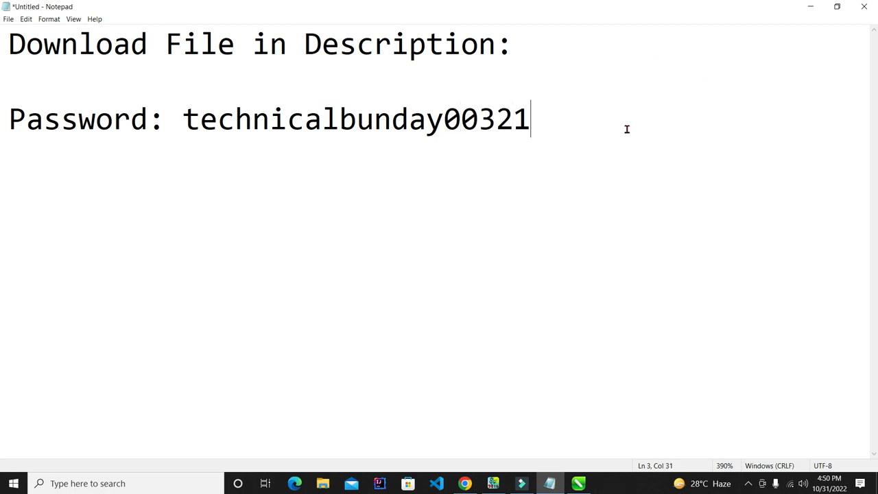
pyautogui.moveTo(620, 128); pyautogui.dragTo(494, 113)
pyautogui.click(490, 112)
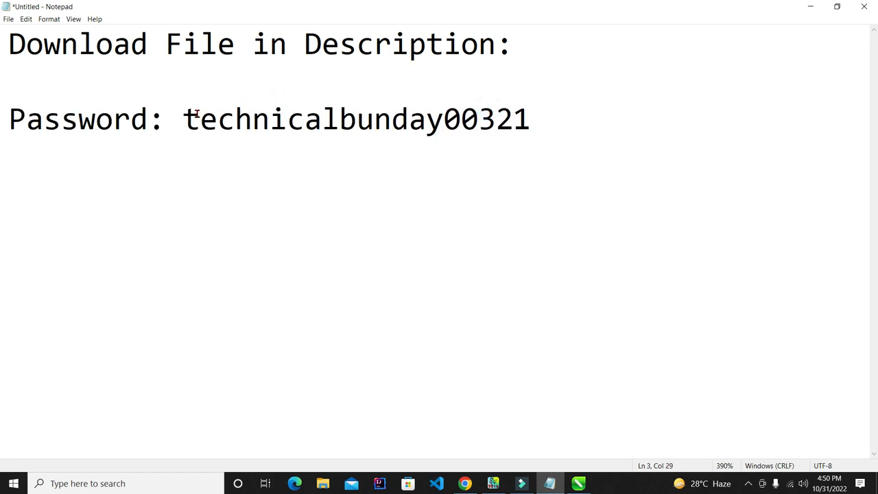